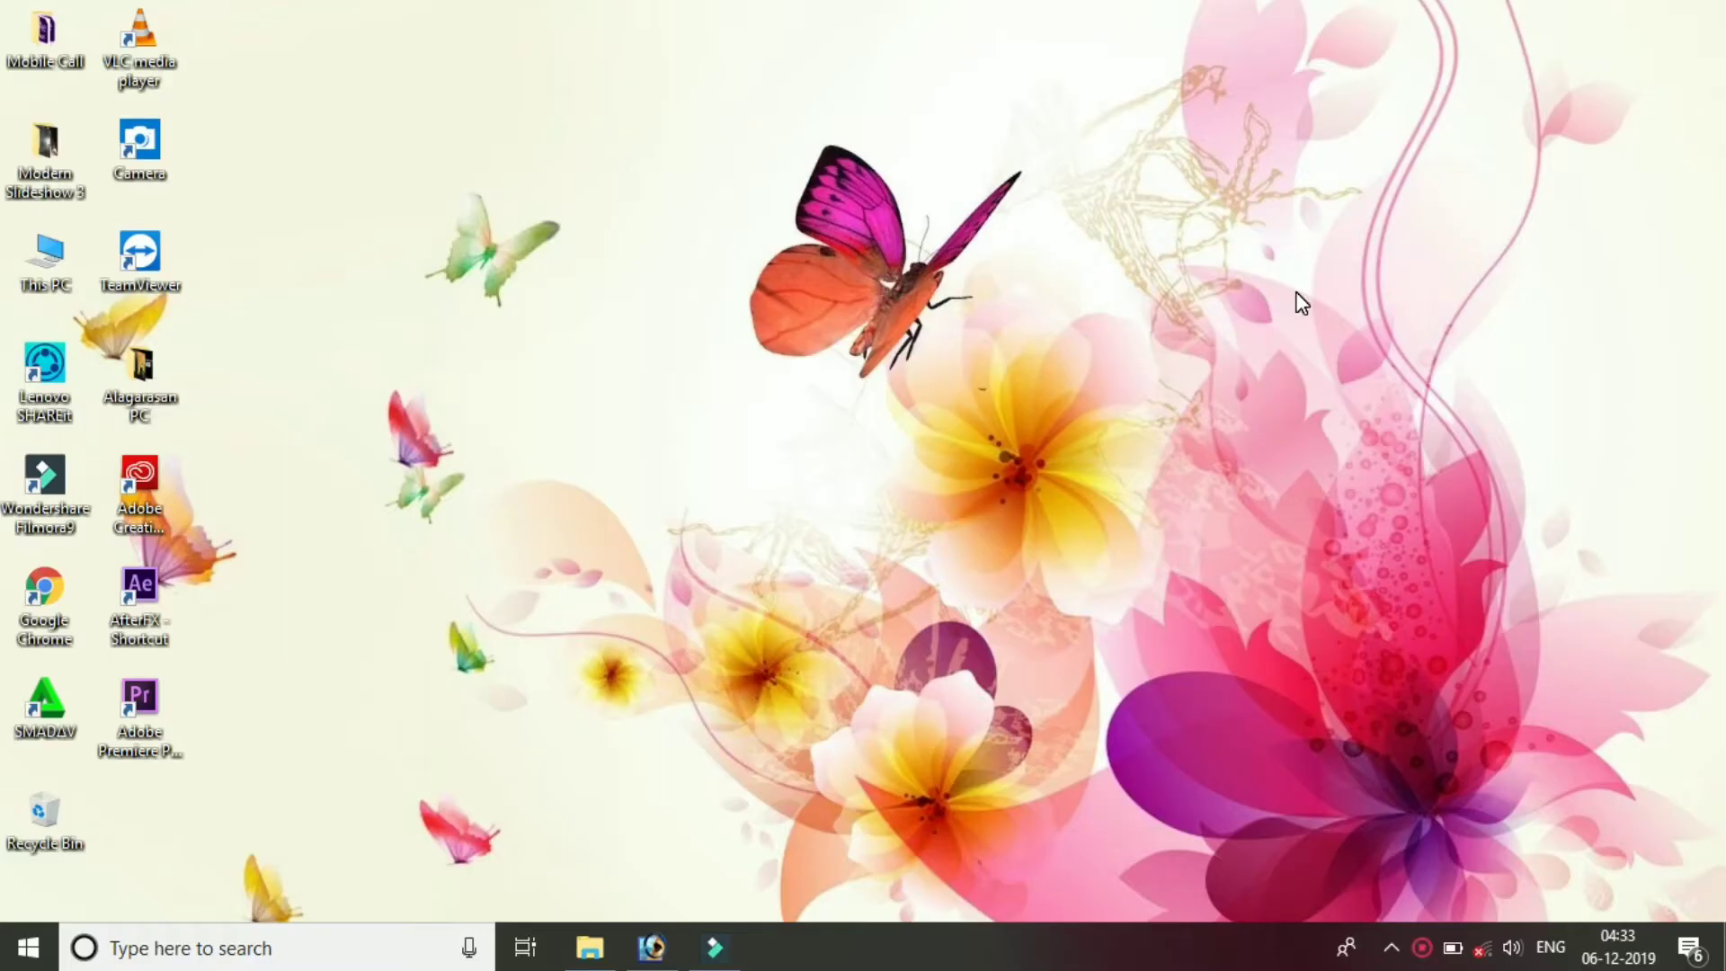
Step: Create a white document named New from the 1920 x 1080 HDTV 1080i preset at 30 ppi
key("XF86AudioMicMute")
key("alt+Tab")
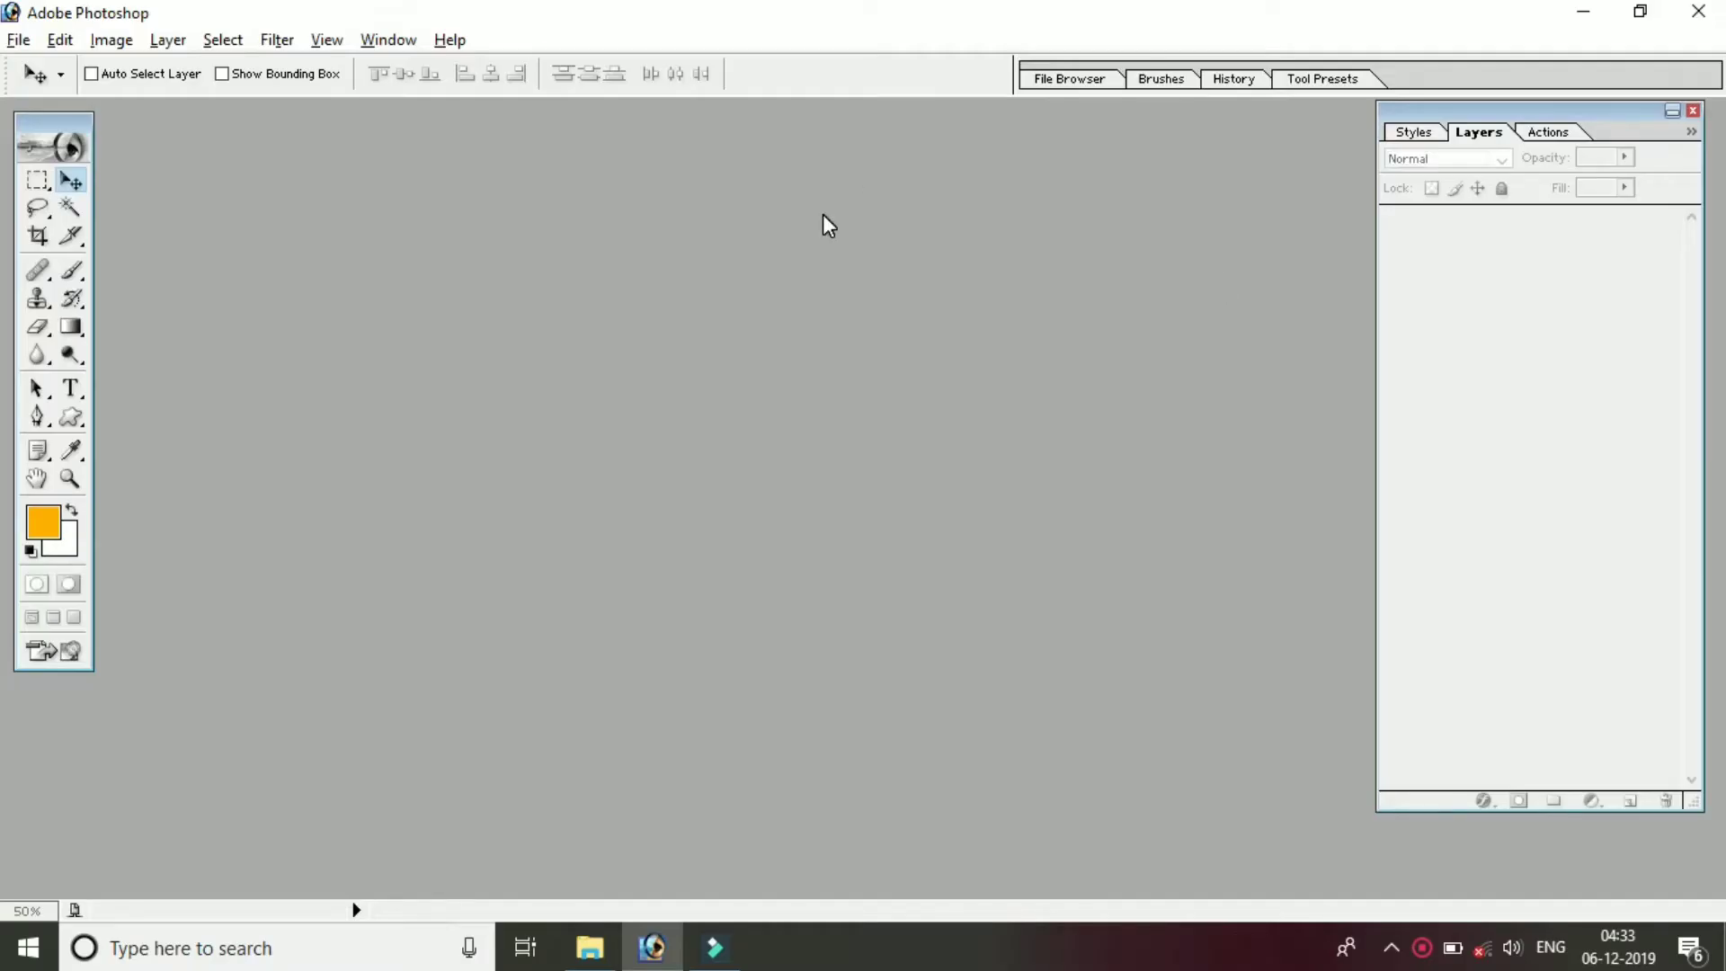
key("ctrl+n")
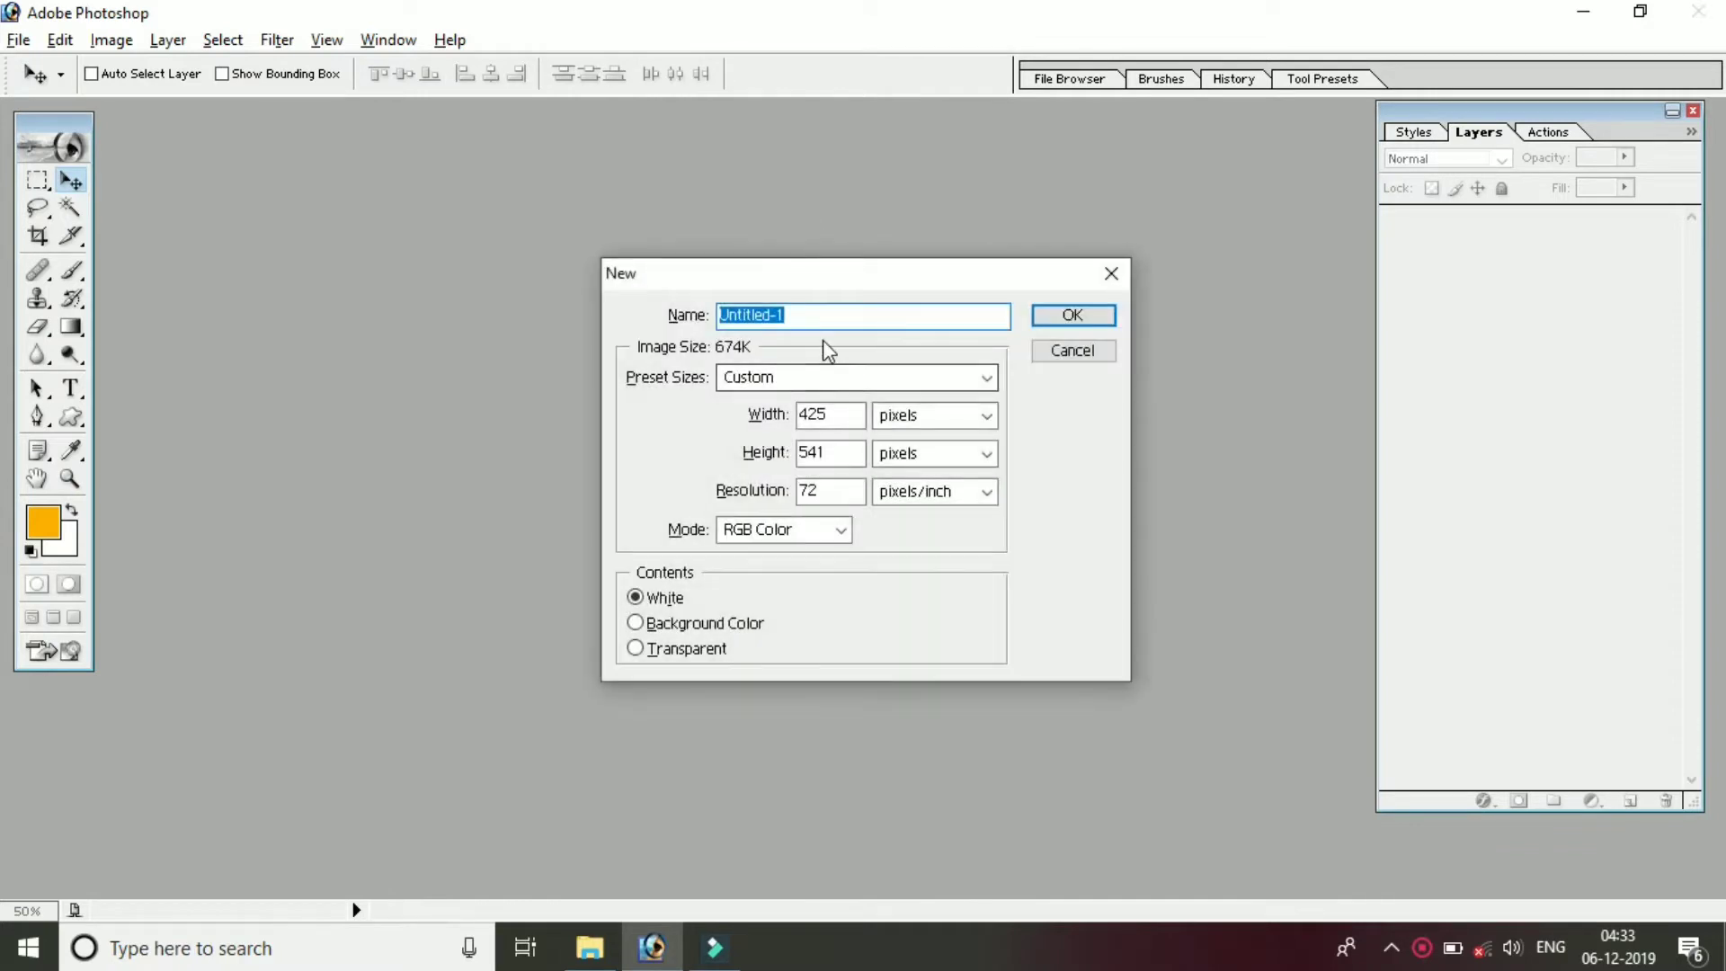
type("Me")
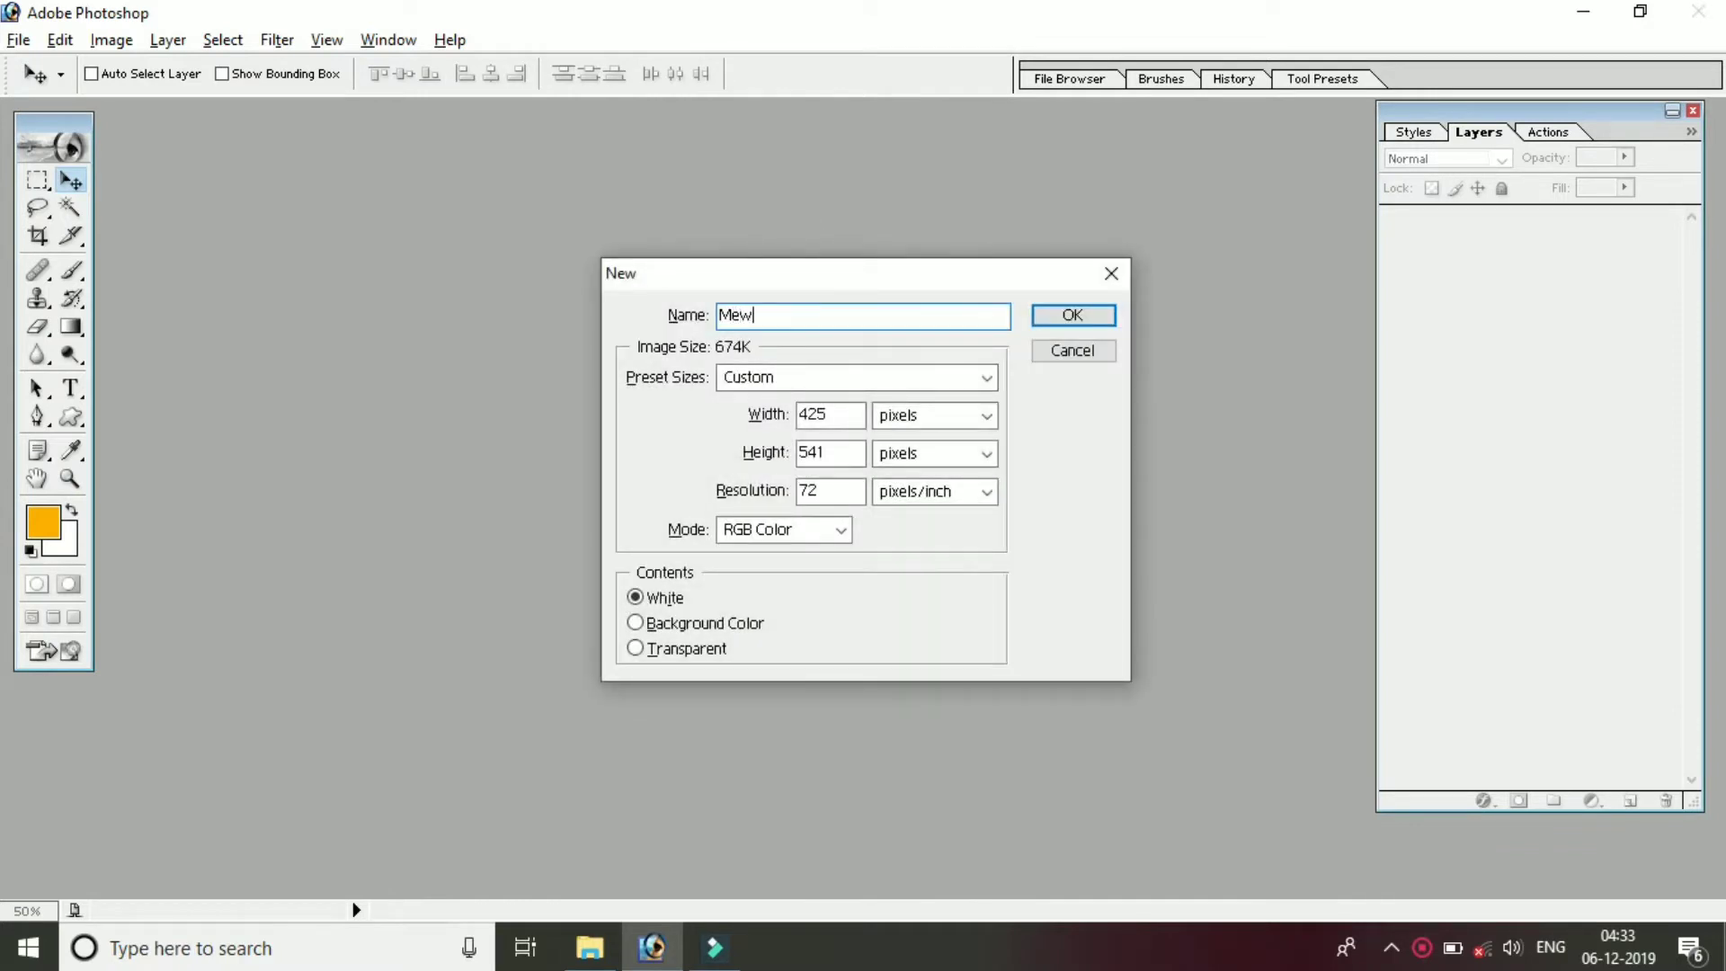
type("w")
key("Tab")
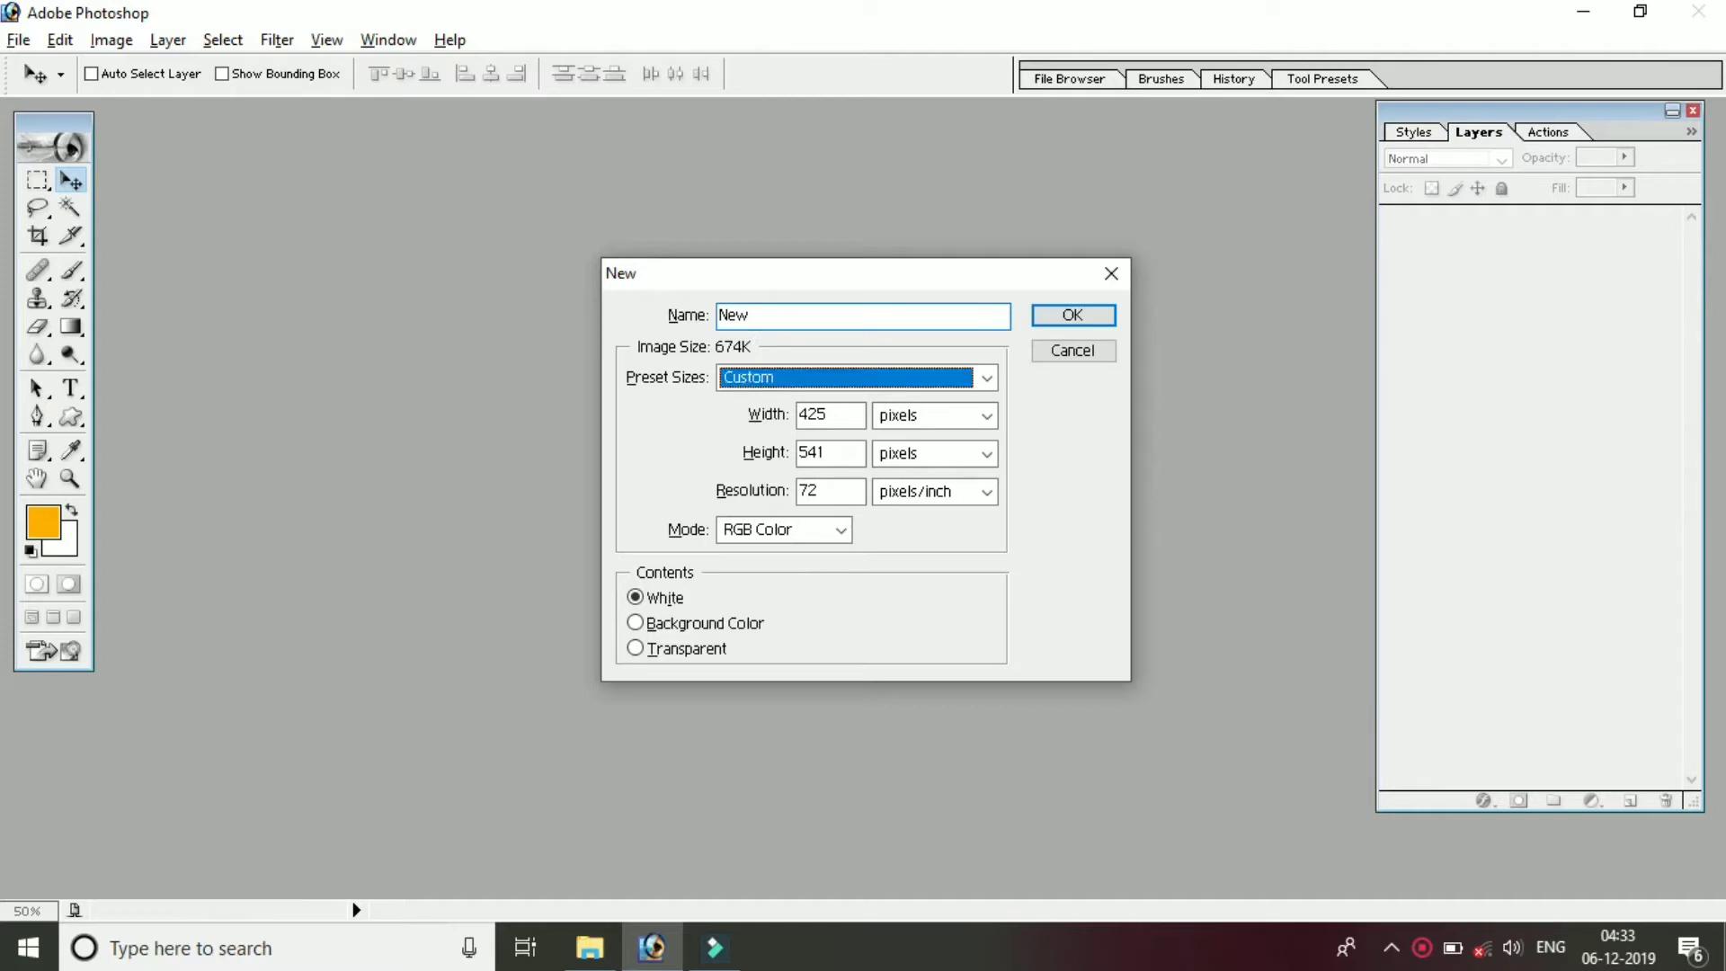
key("Tab")
left_click(845, 383)
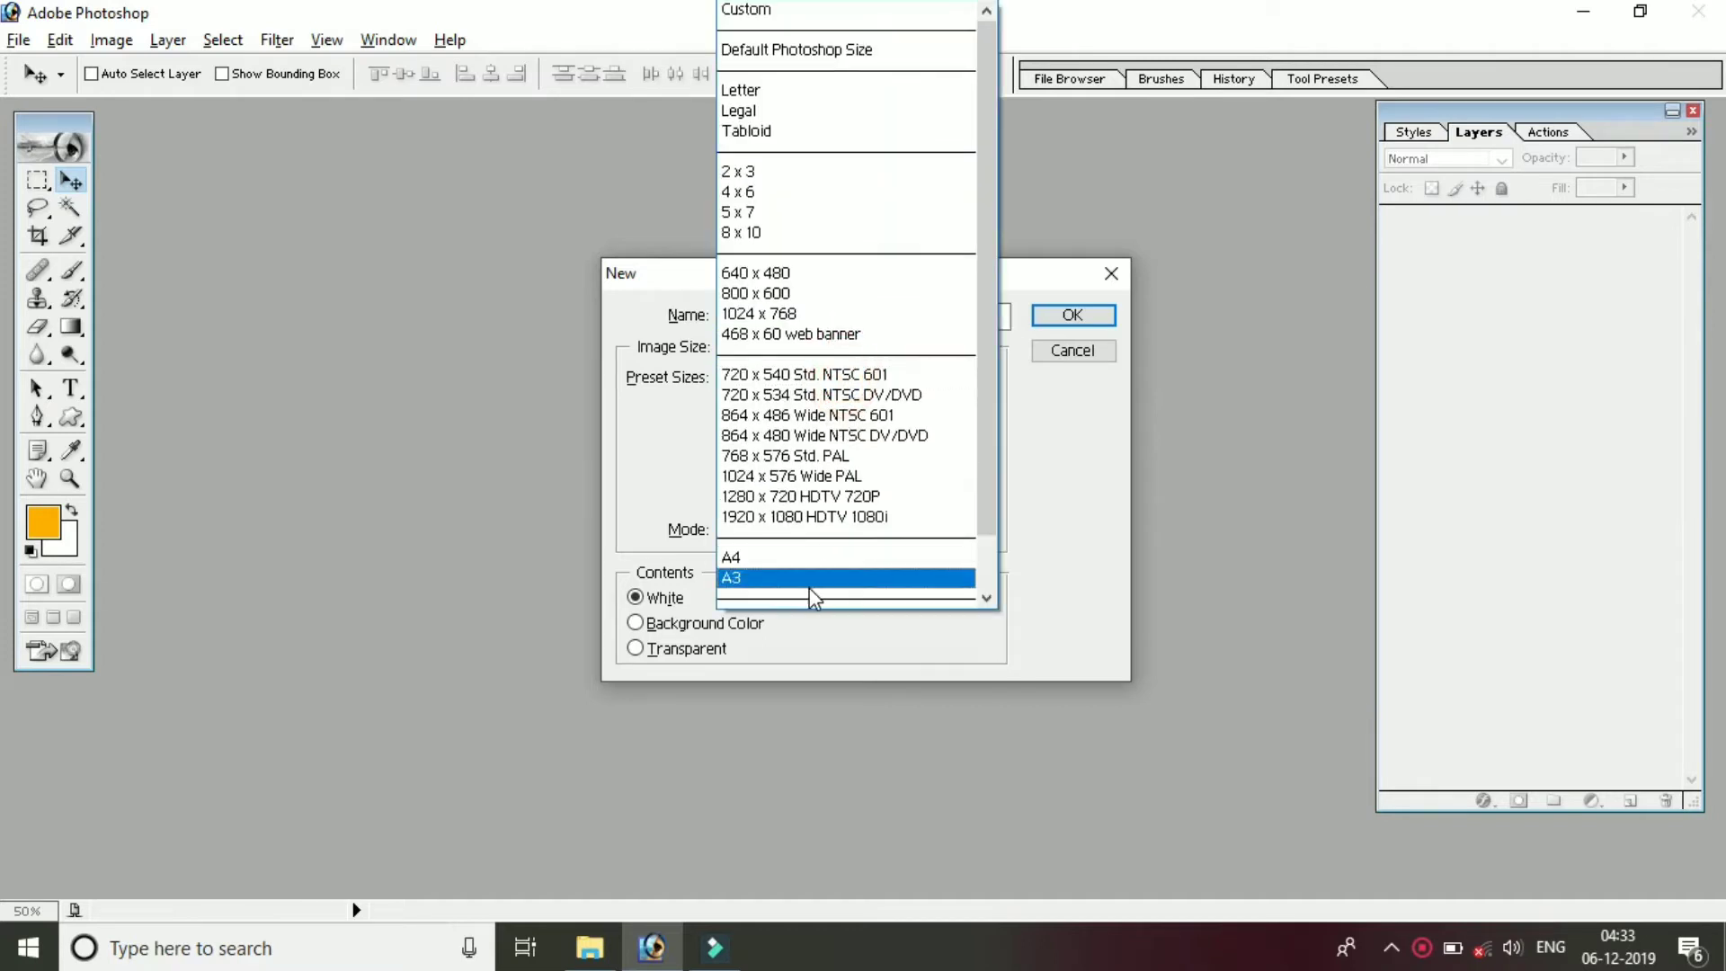
left_click(801, 513)
double_click(845, 490)
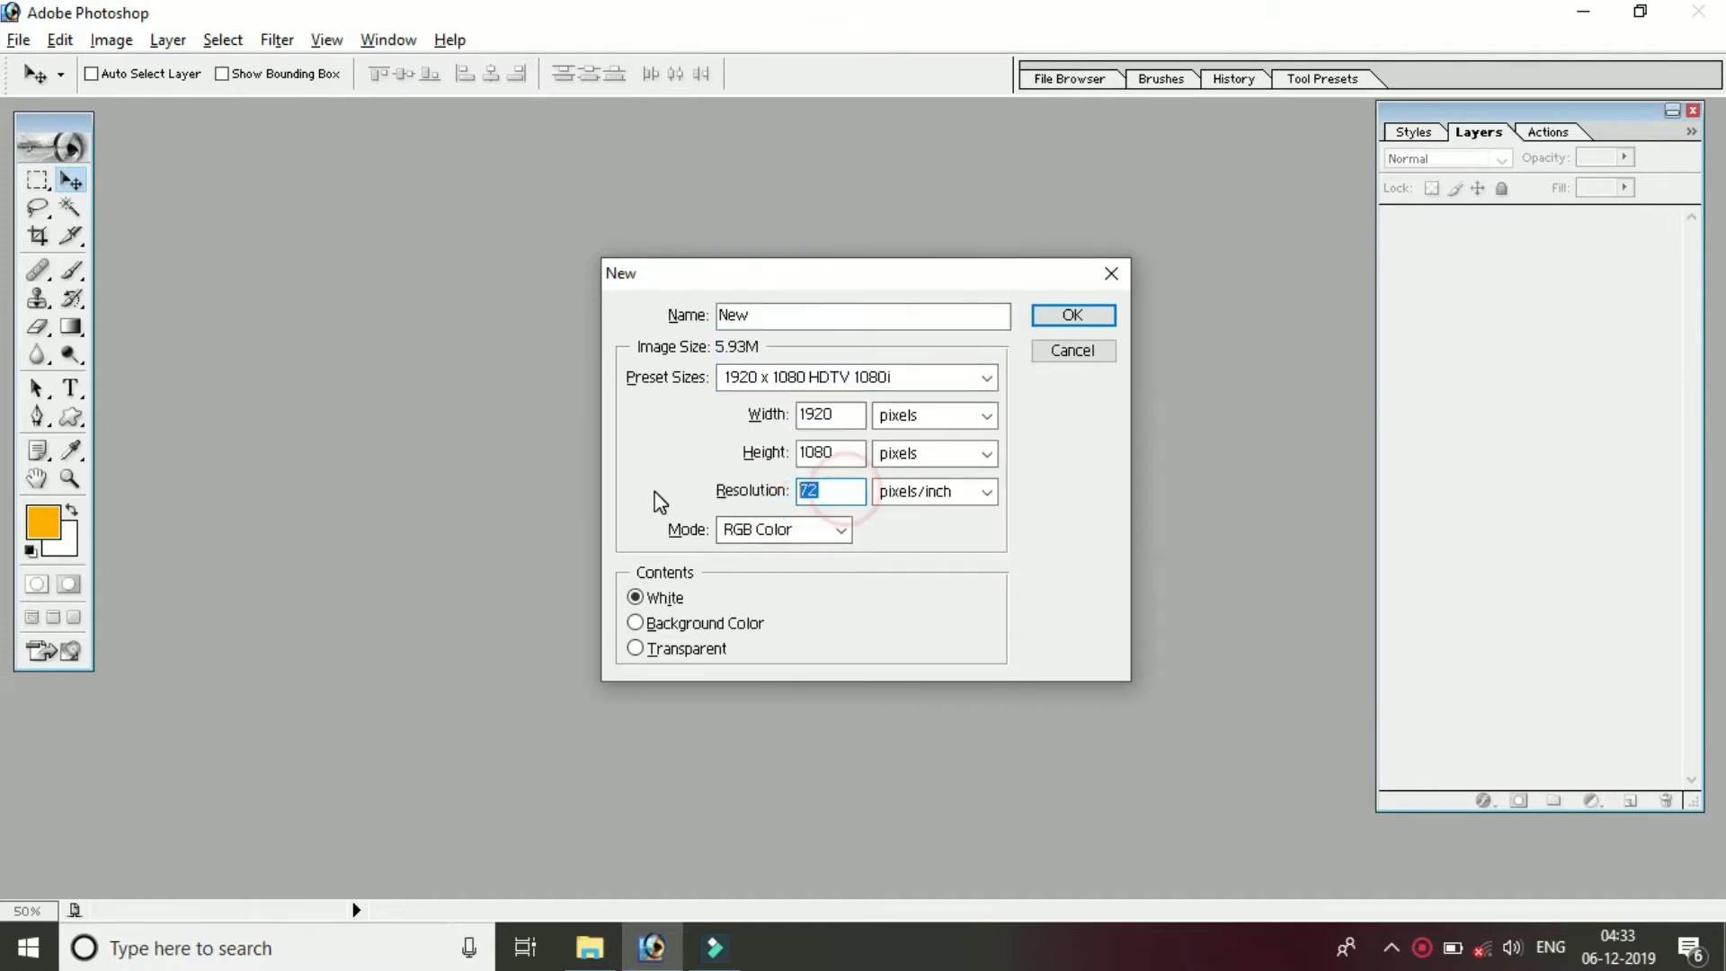
type("300")
key("Return")
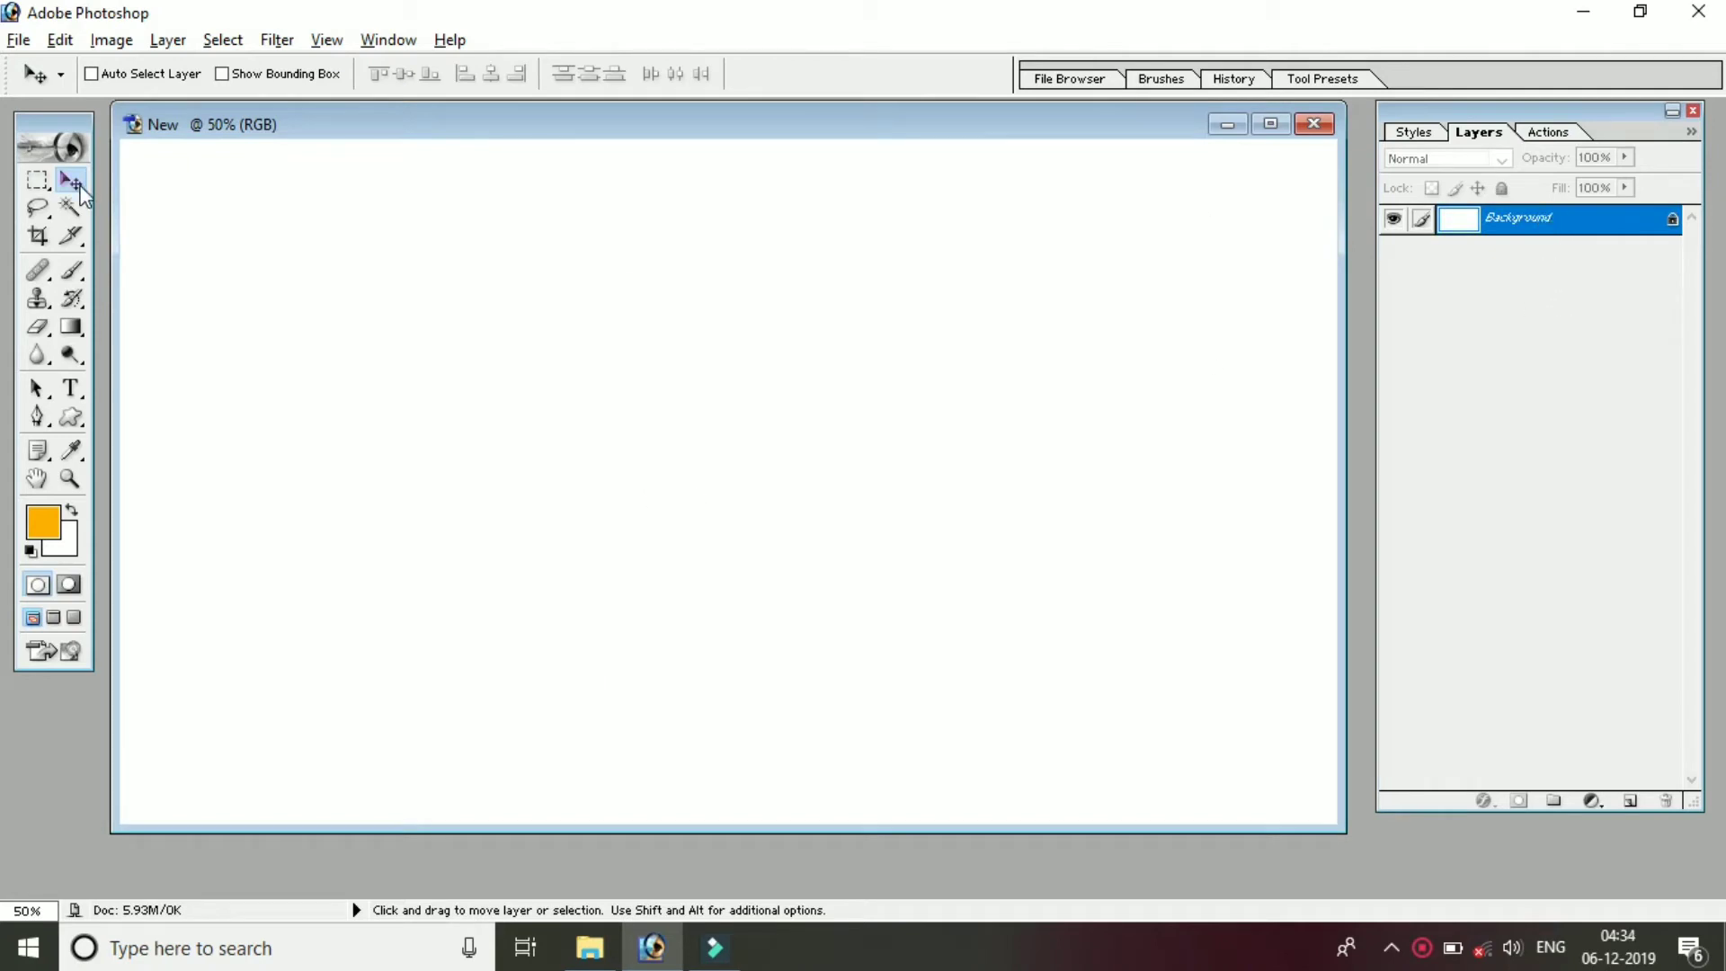
Step: With the Custom Shape tool, replace the shape library with the All set and pick Seal
left_click(37, 418)
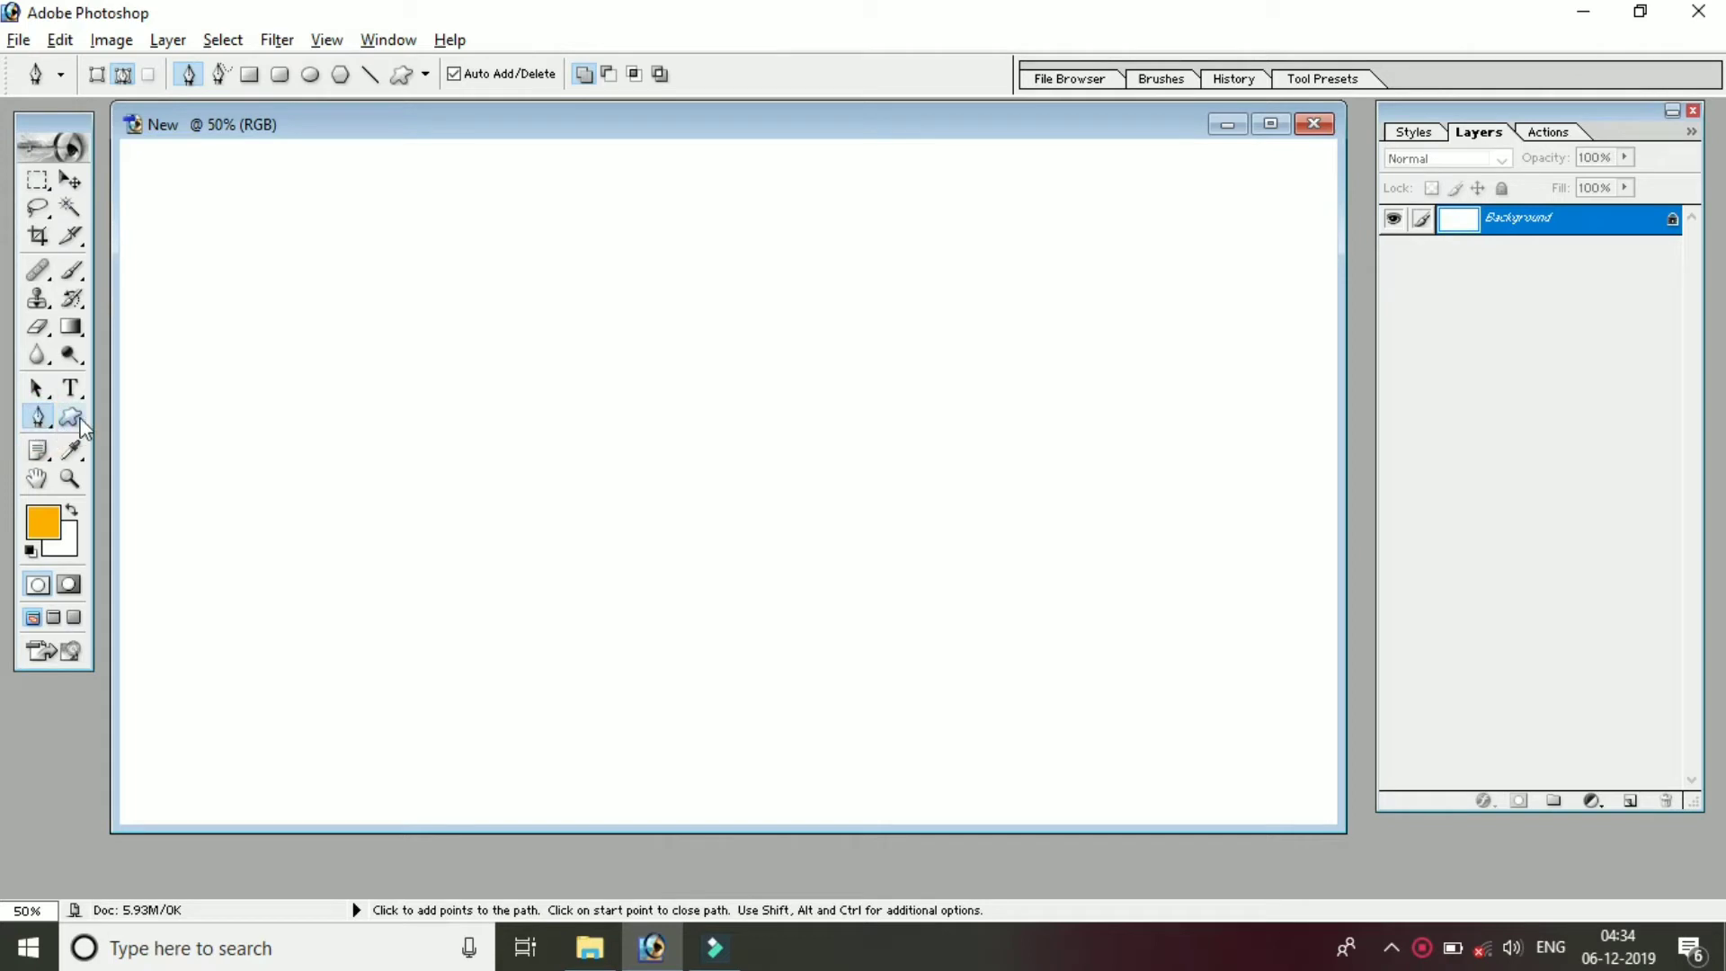
left_click(71, 421)
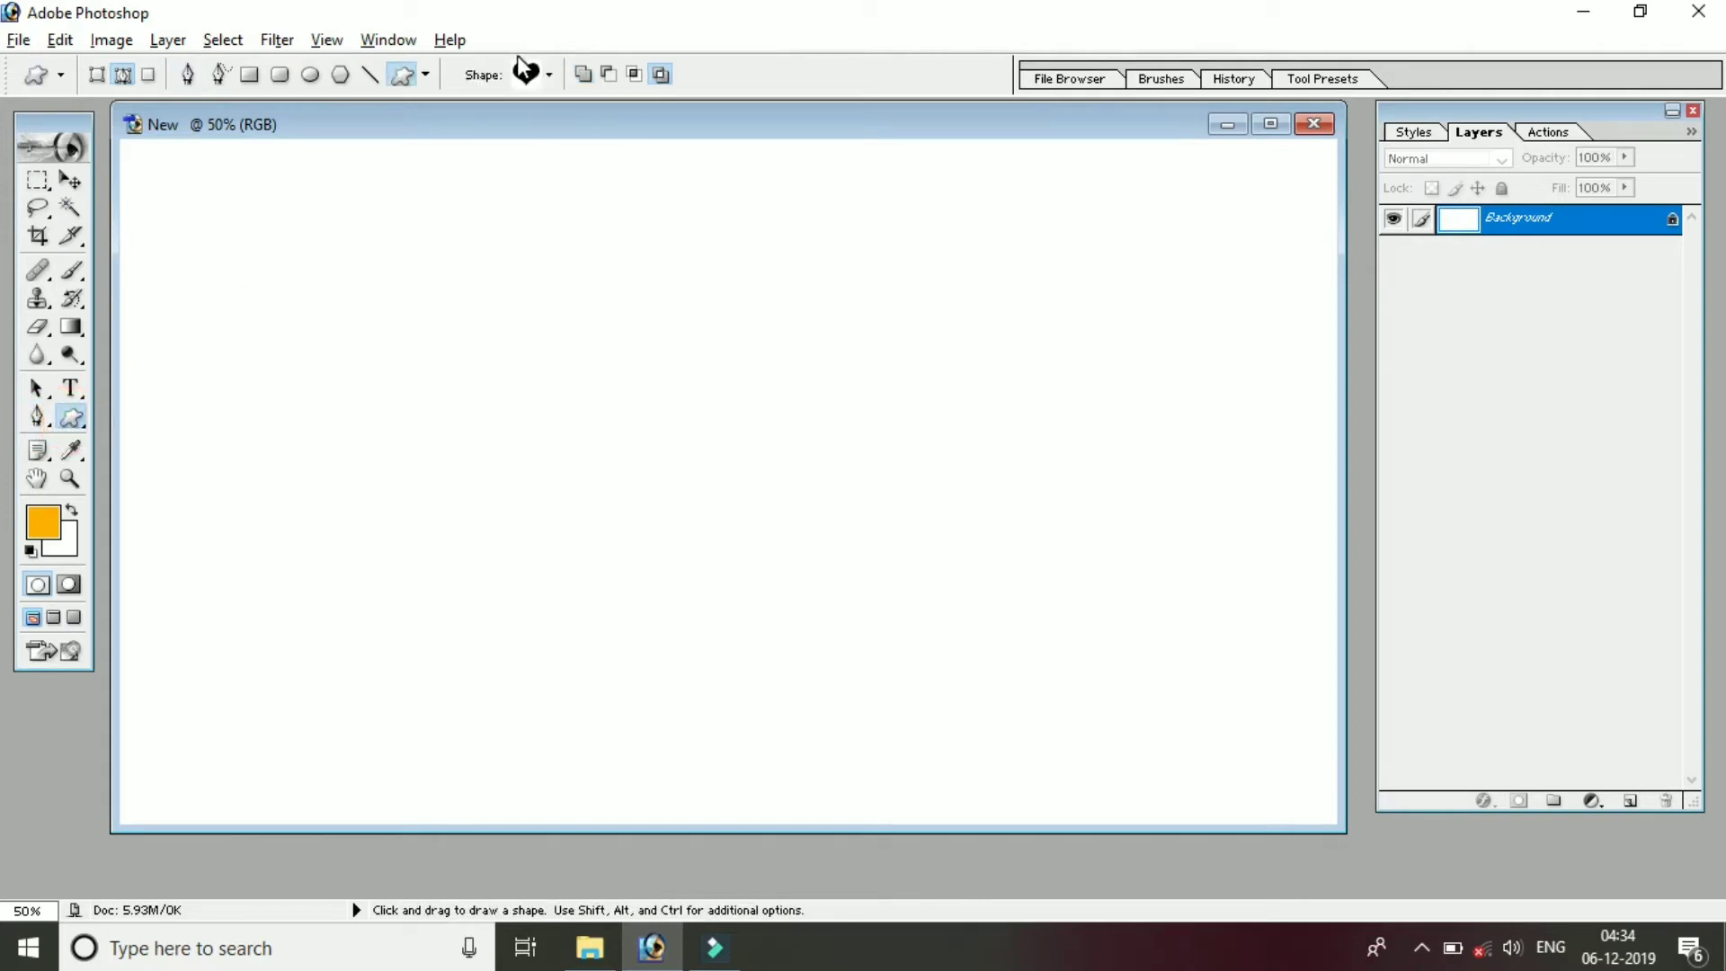
left_click(548, 75)
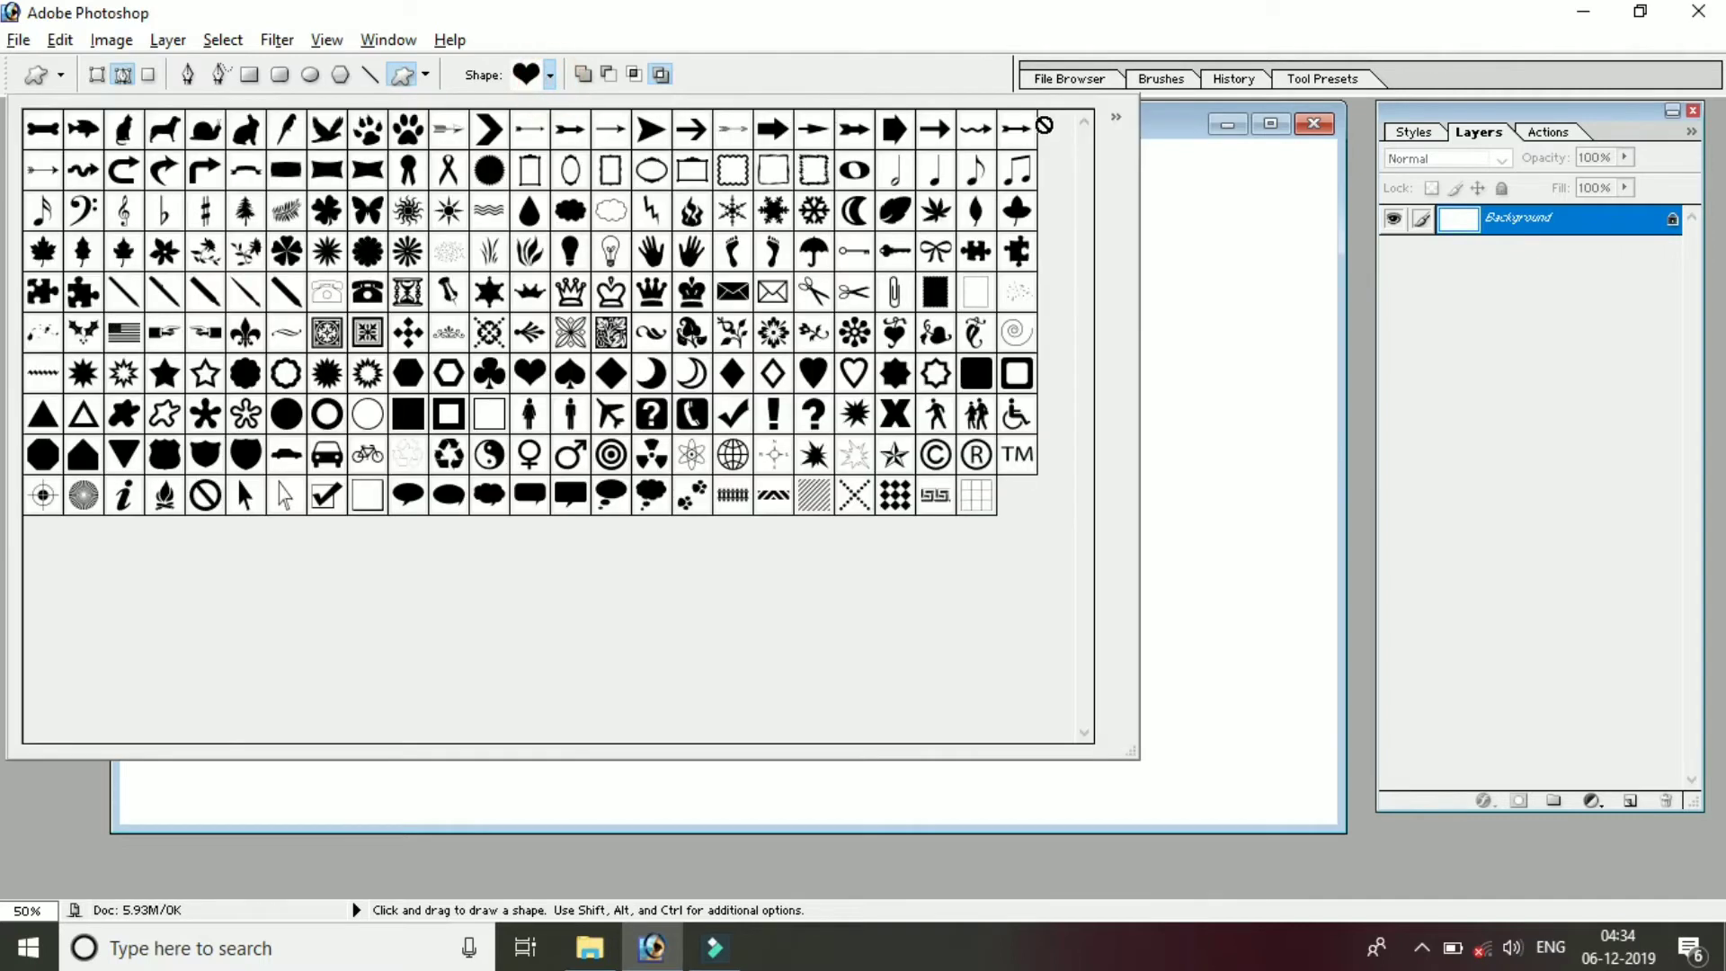
left_click(1116, 117)
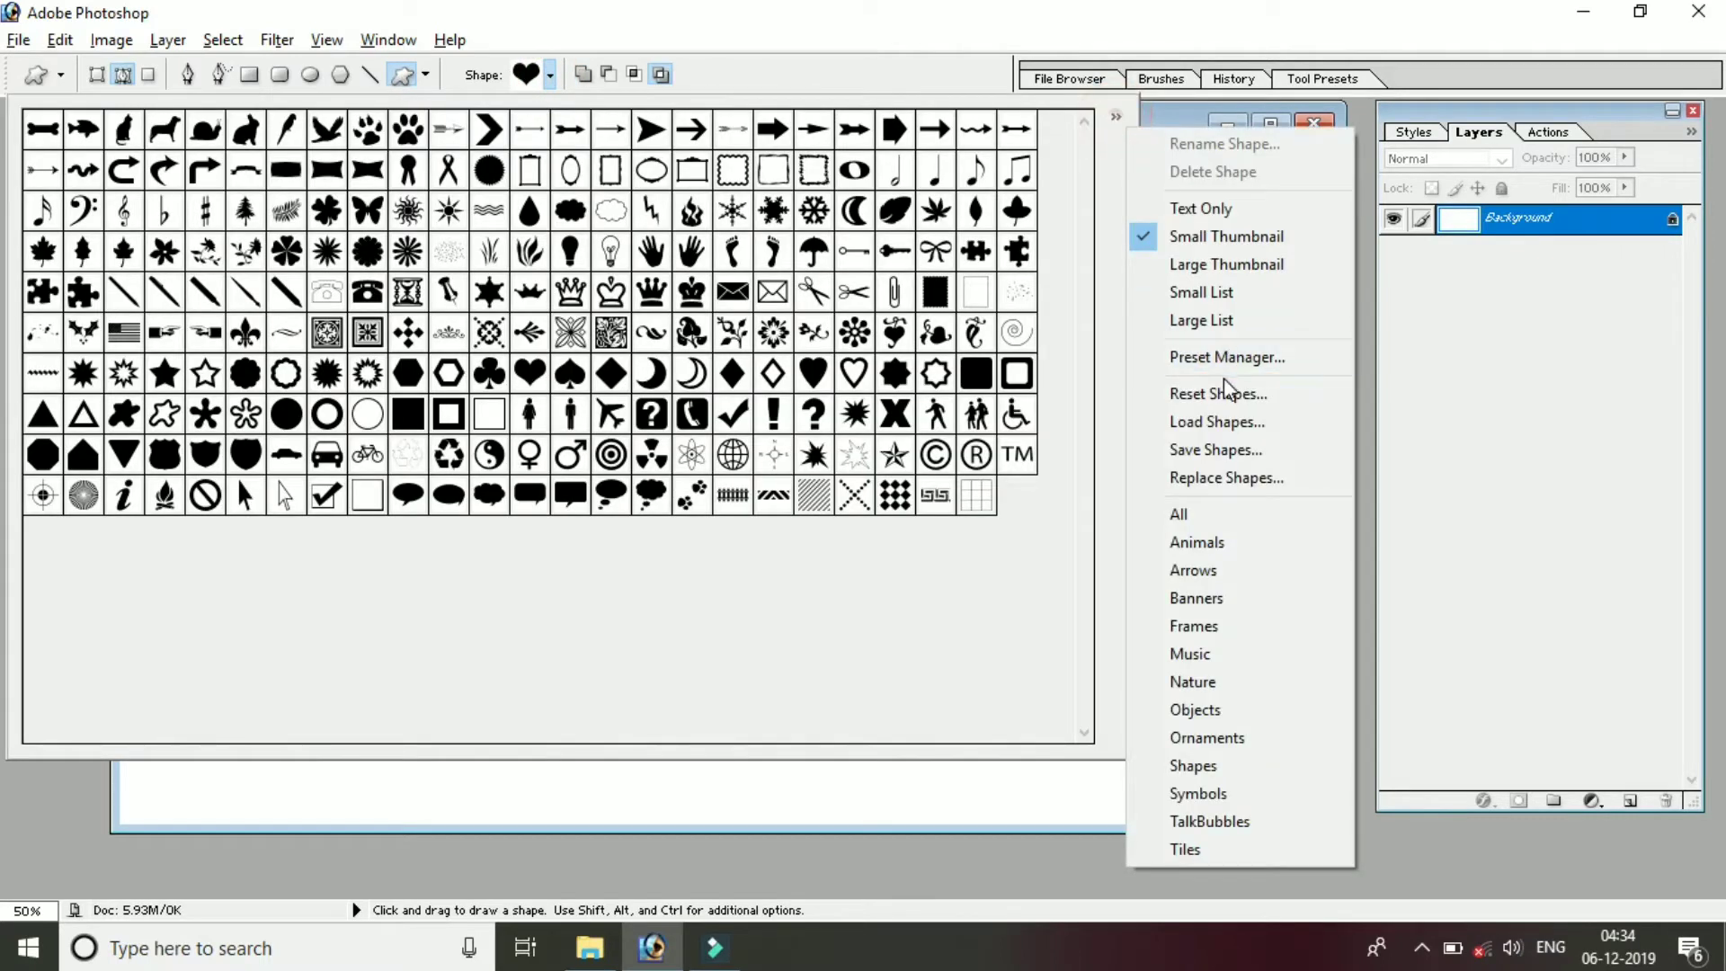
left_click(1210, 514)
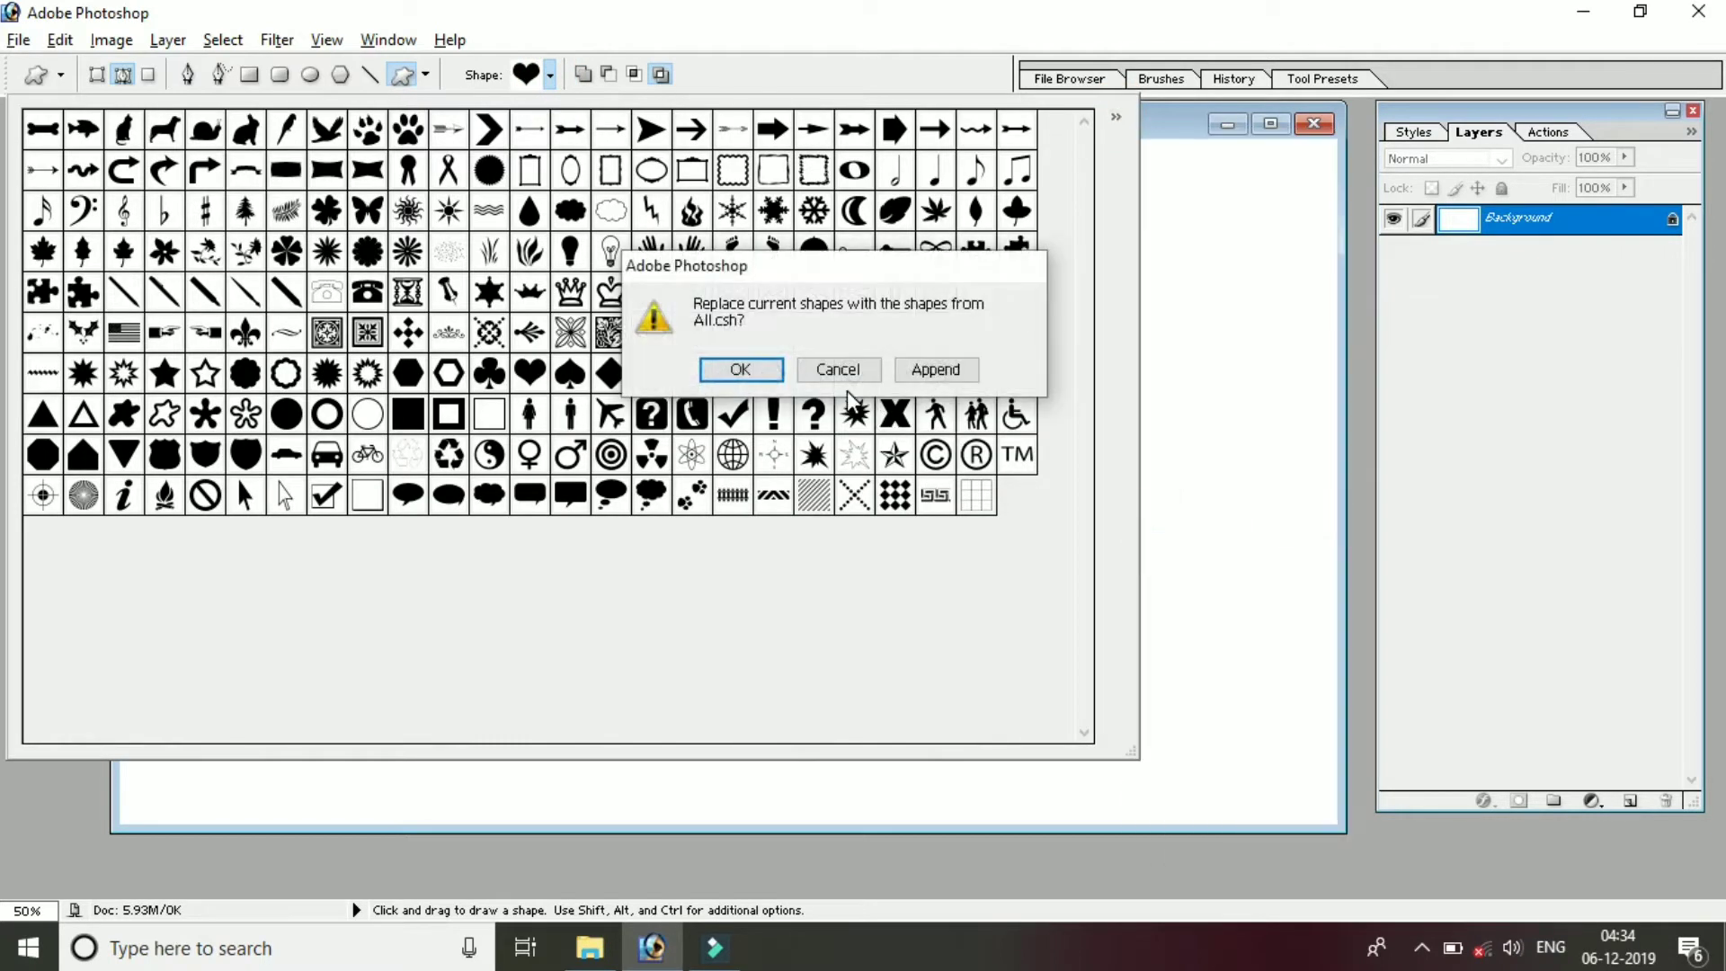
left_click(742, 369)
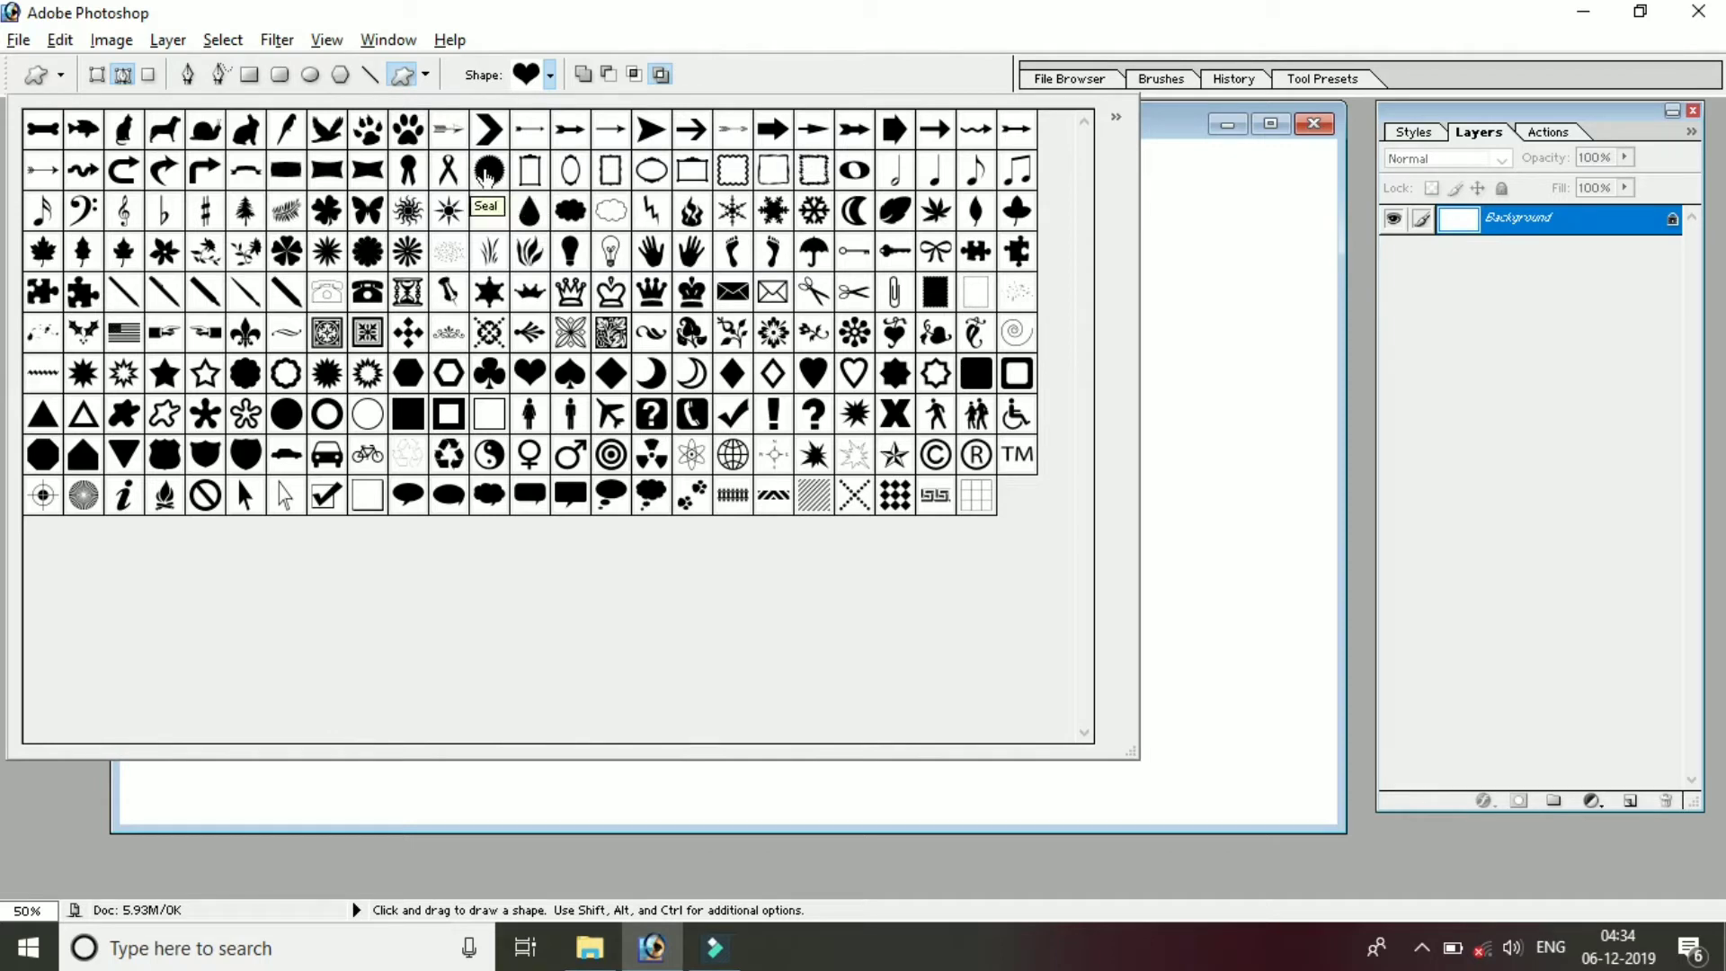
left_click(488, 171)
Step: Draw a proportional Seal shape near the upper left on Layer 1 and fill it orange
left_click(1193, 417)
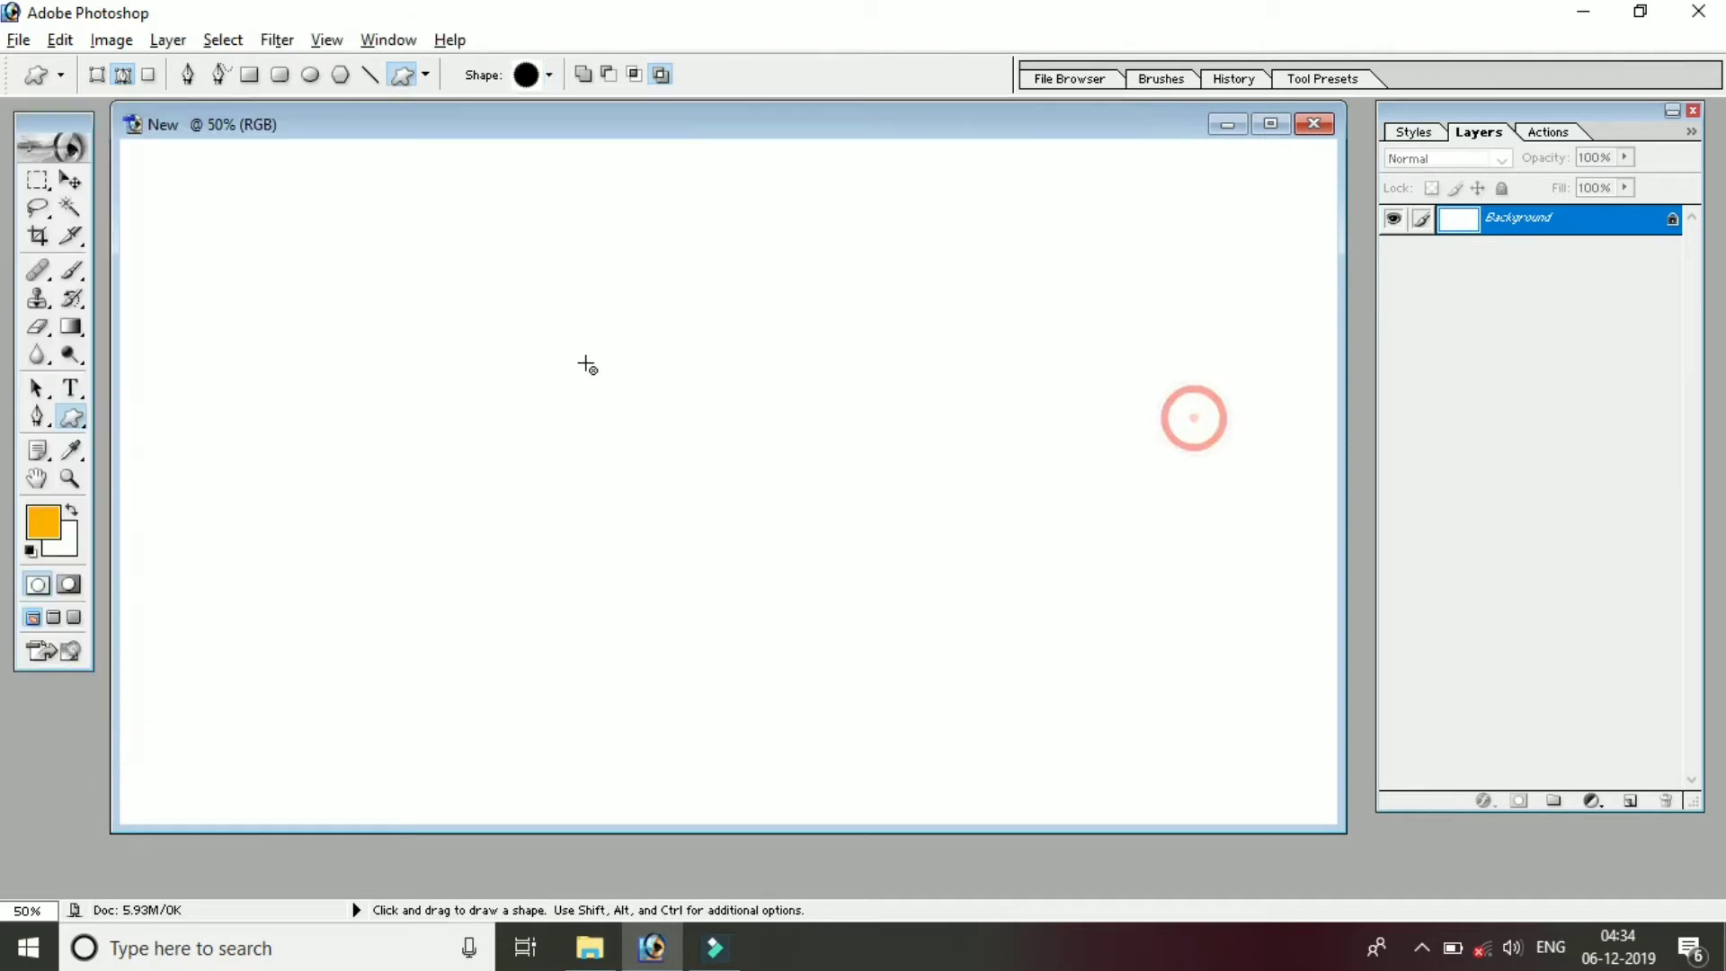
key("shift")
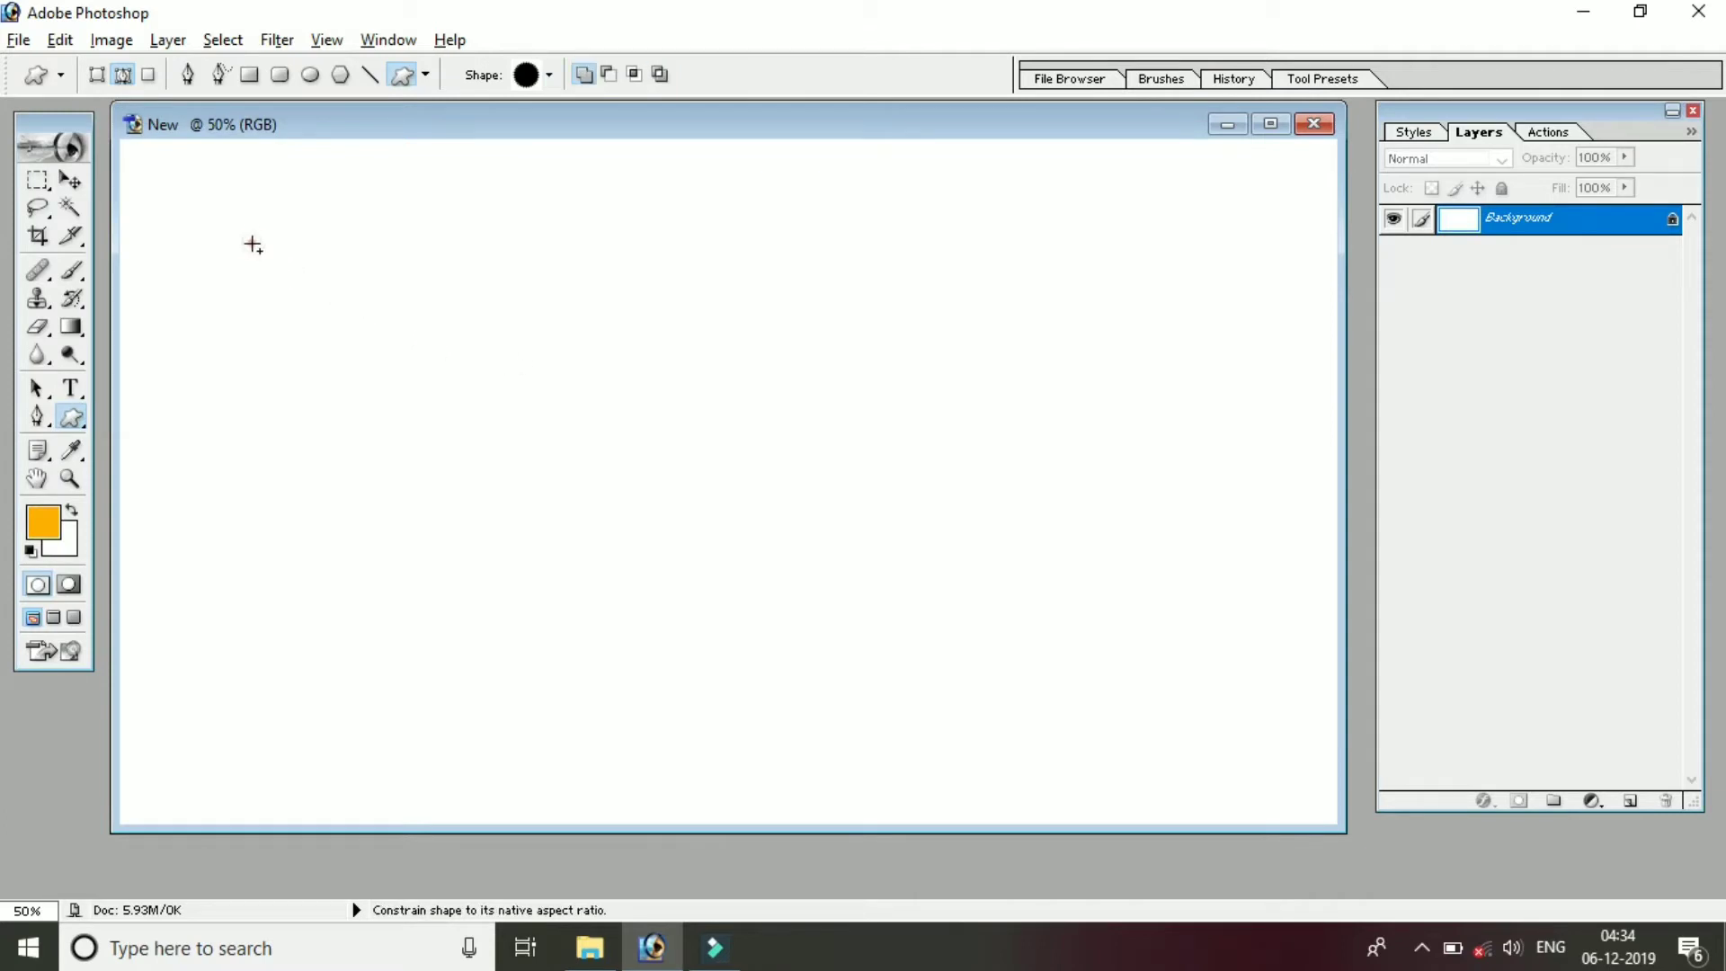
left_click_drag(254, 245, 440, 444)
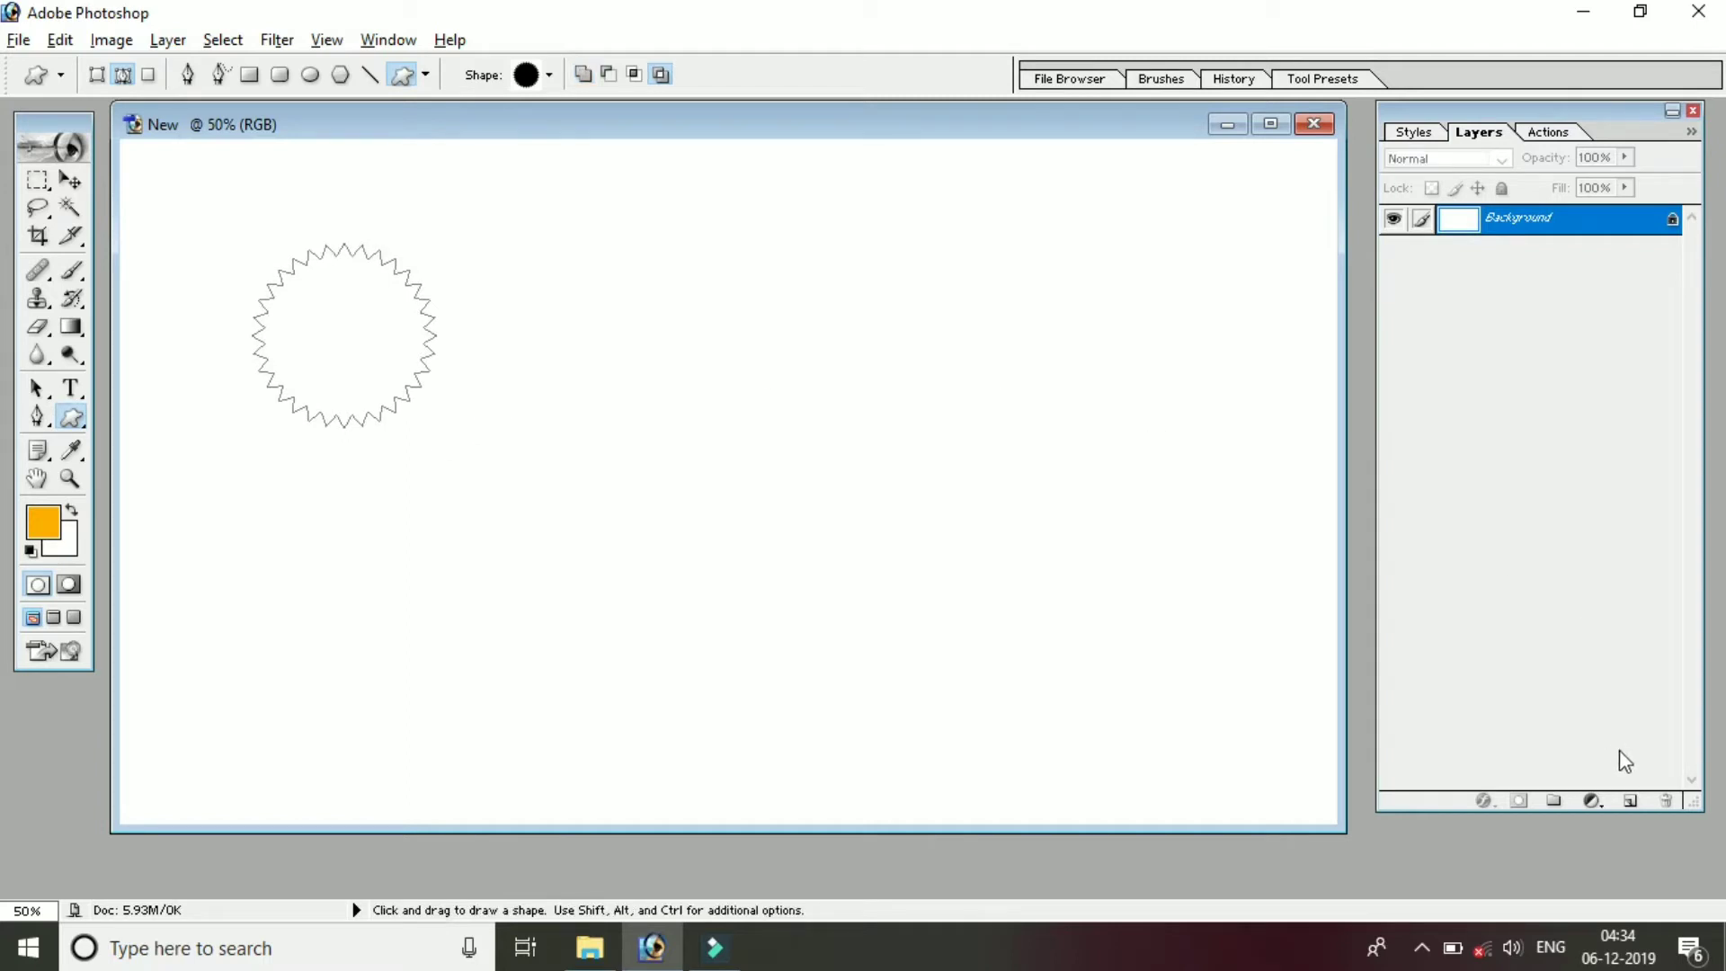
left_click(1632, 800)
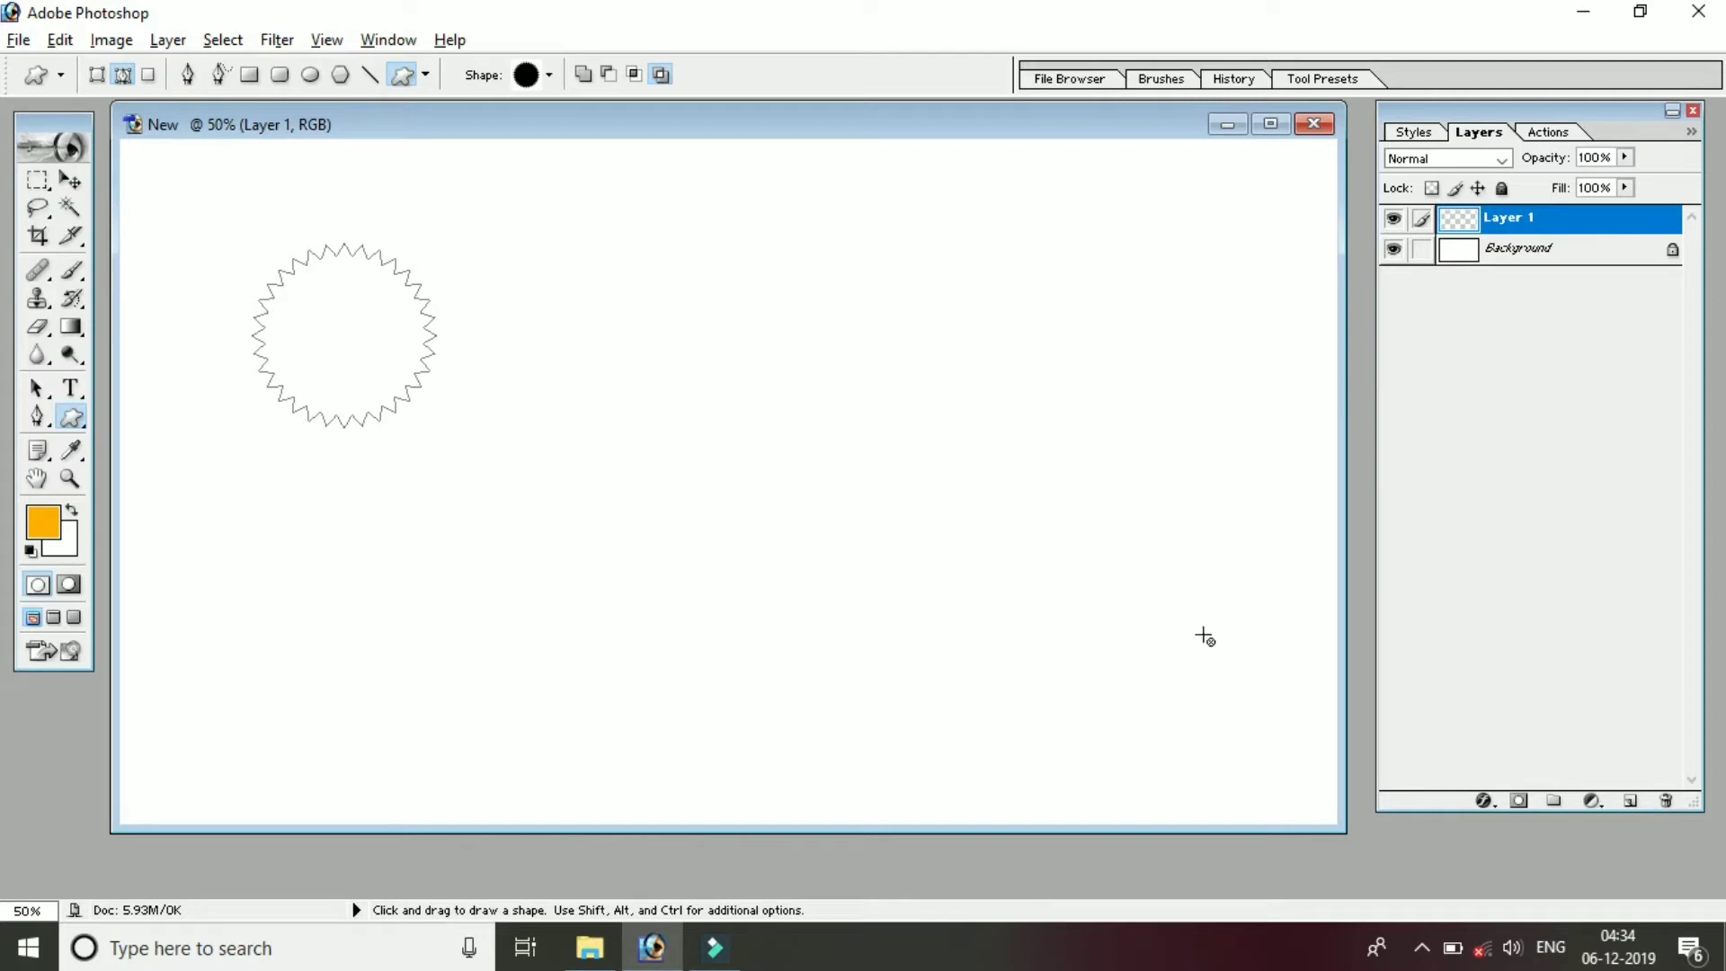
key("ctrl")
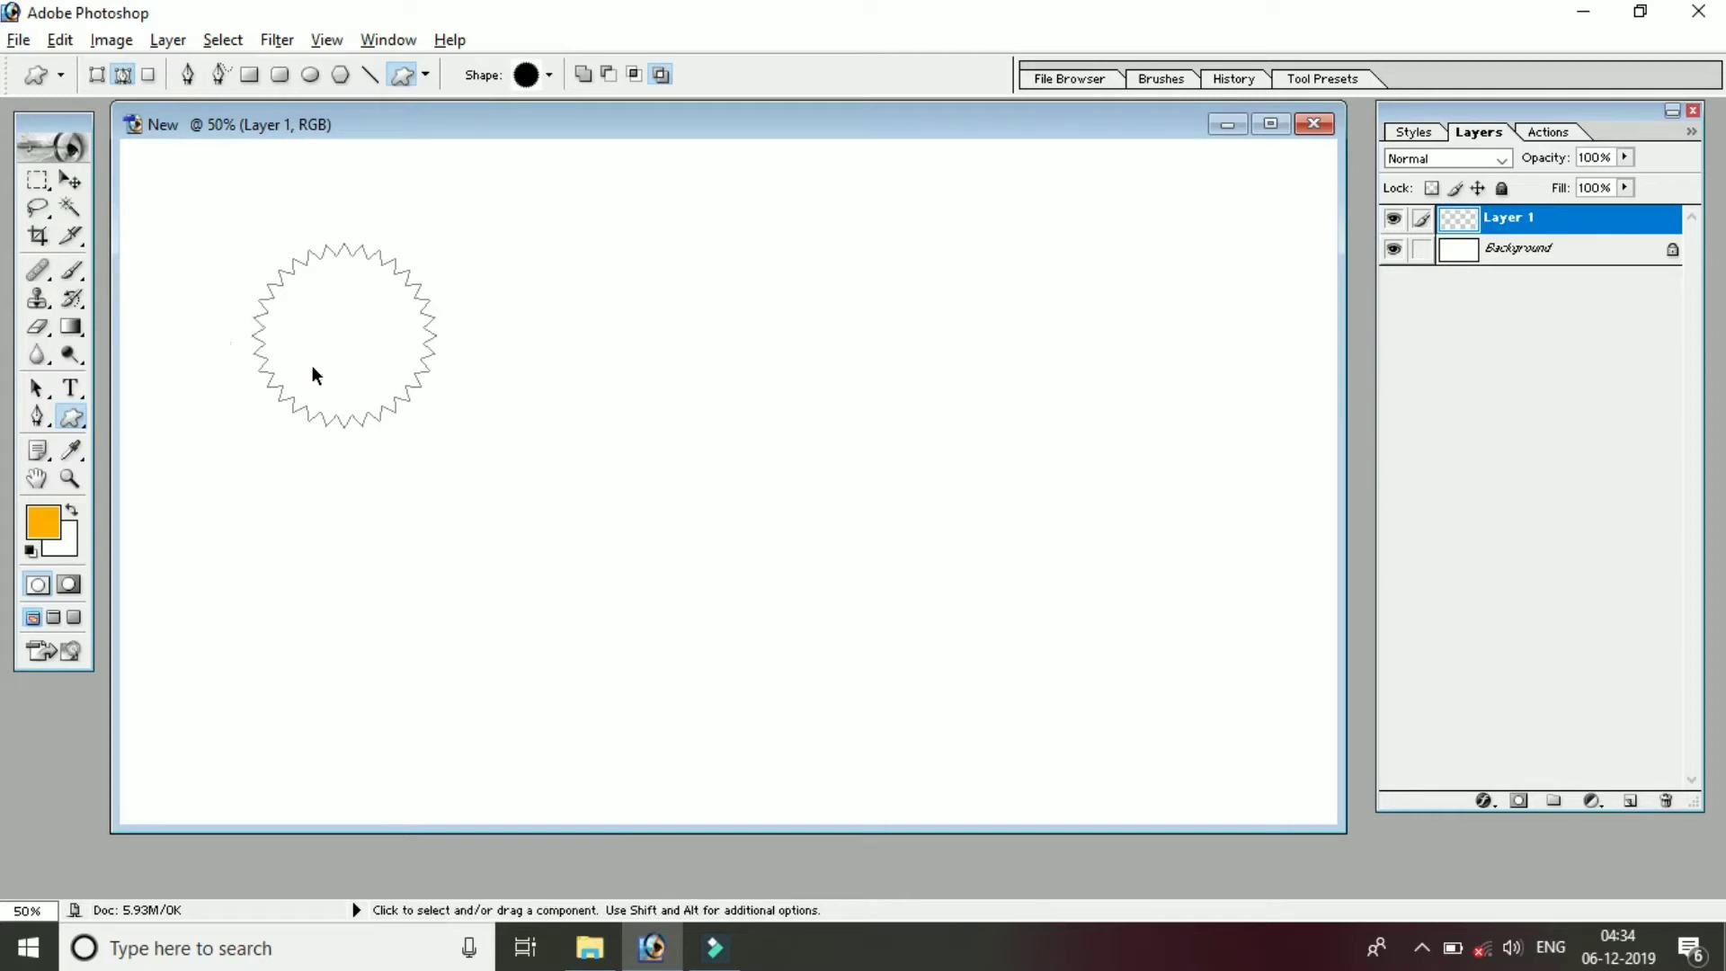
key("ctrl+Return")
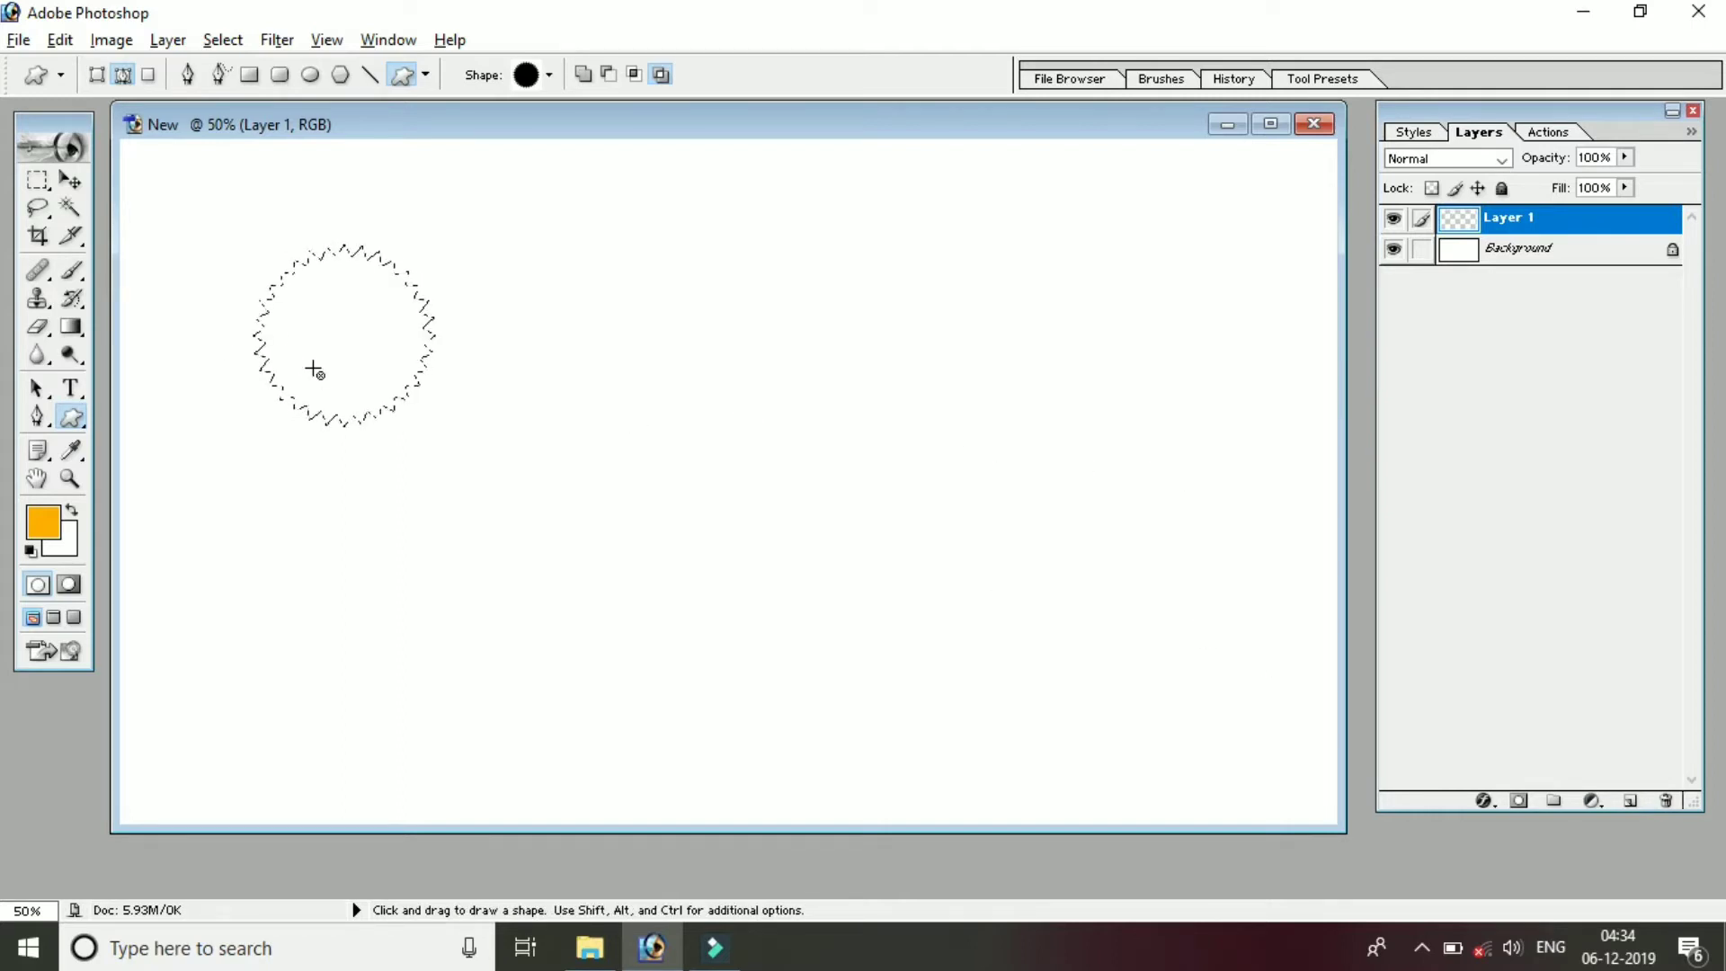
key("alt+BackSpace")
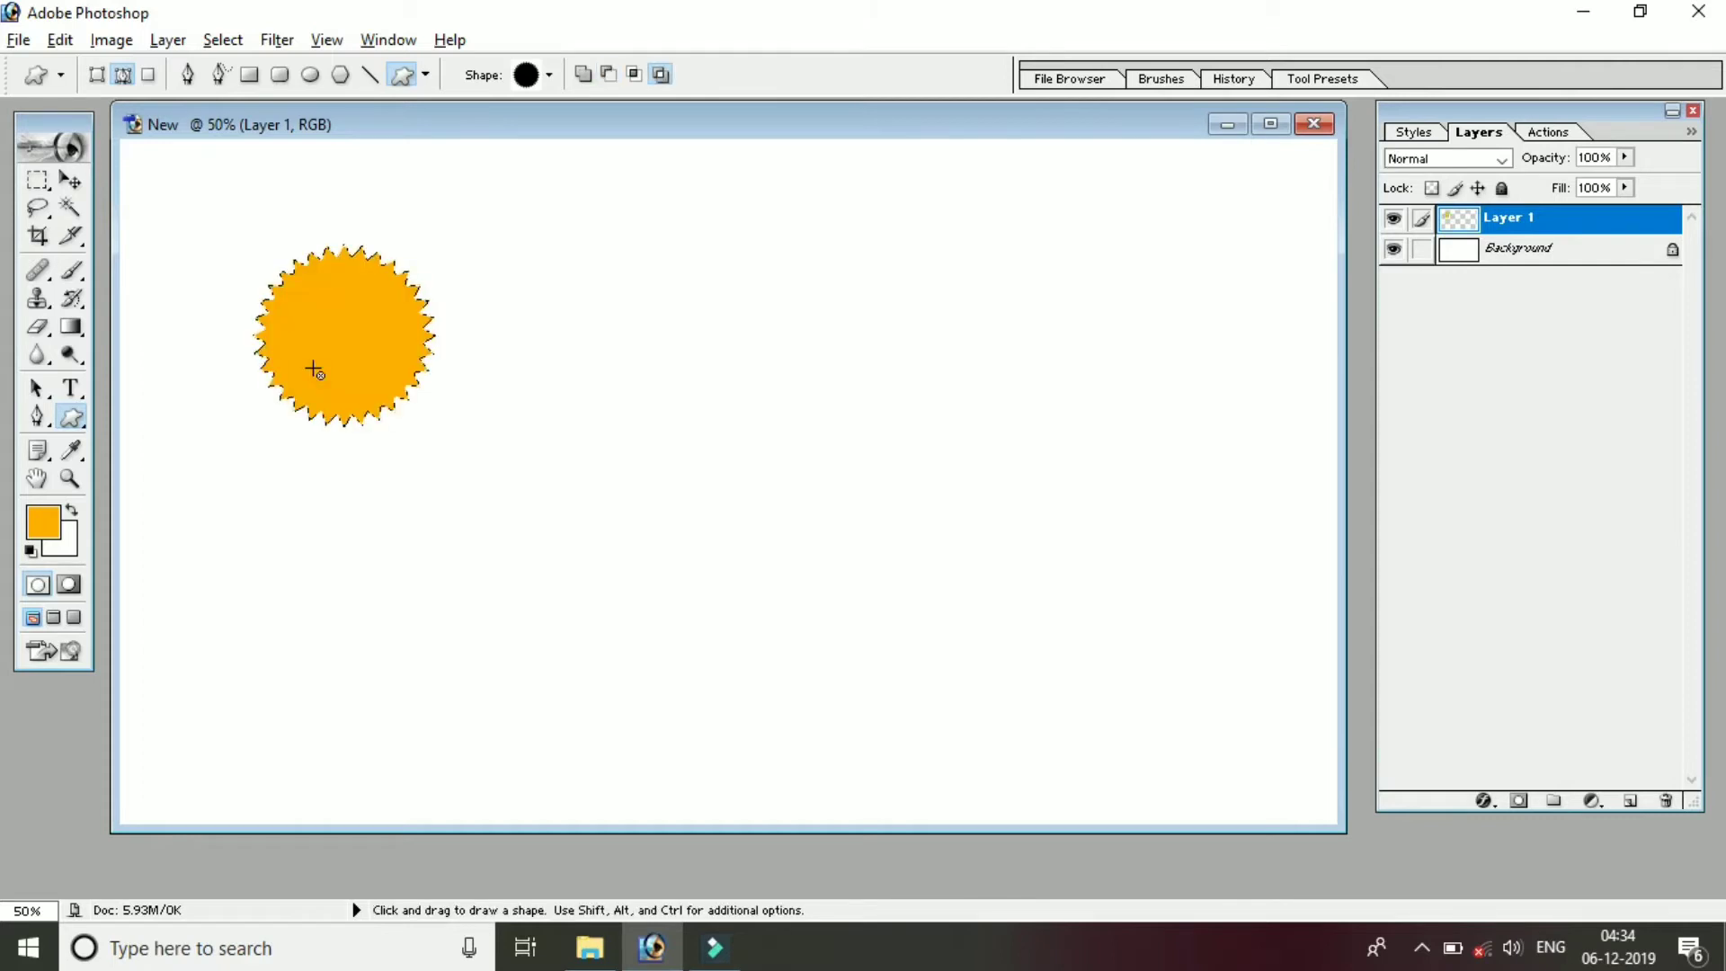
key("ctrl+d")
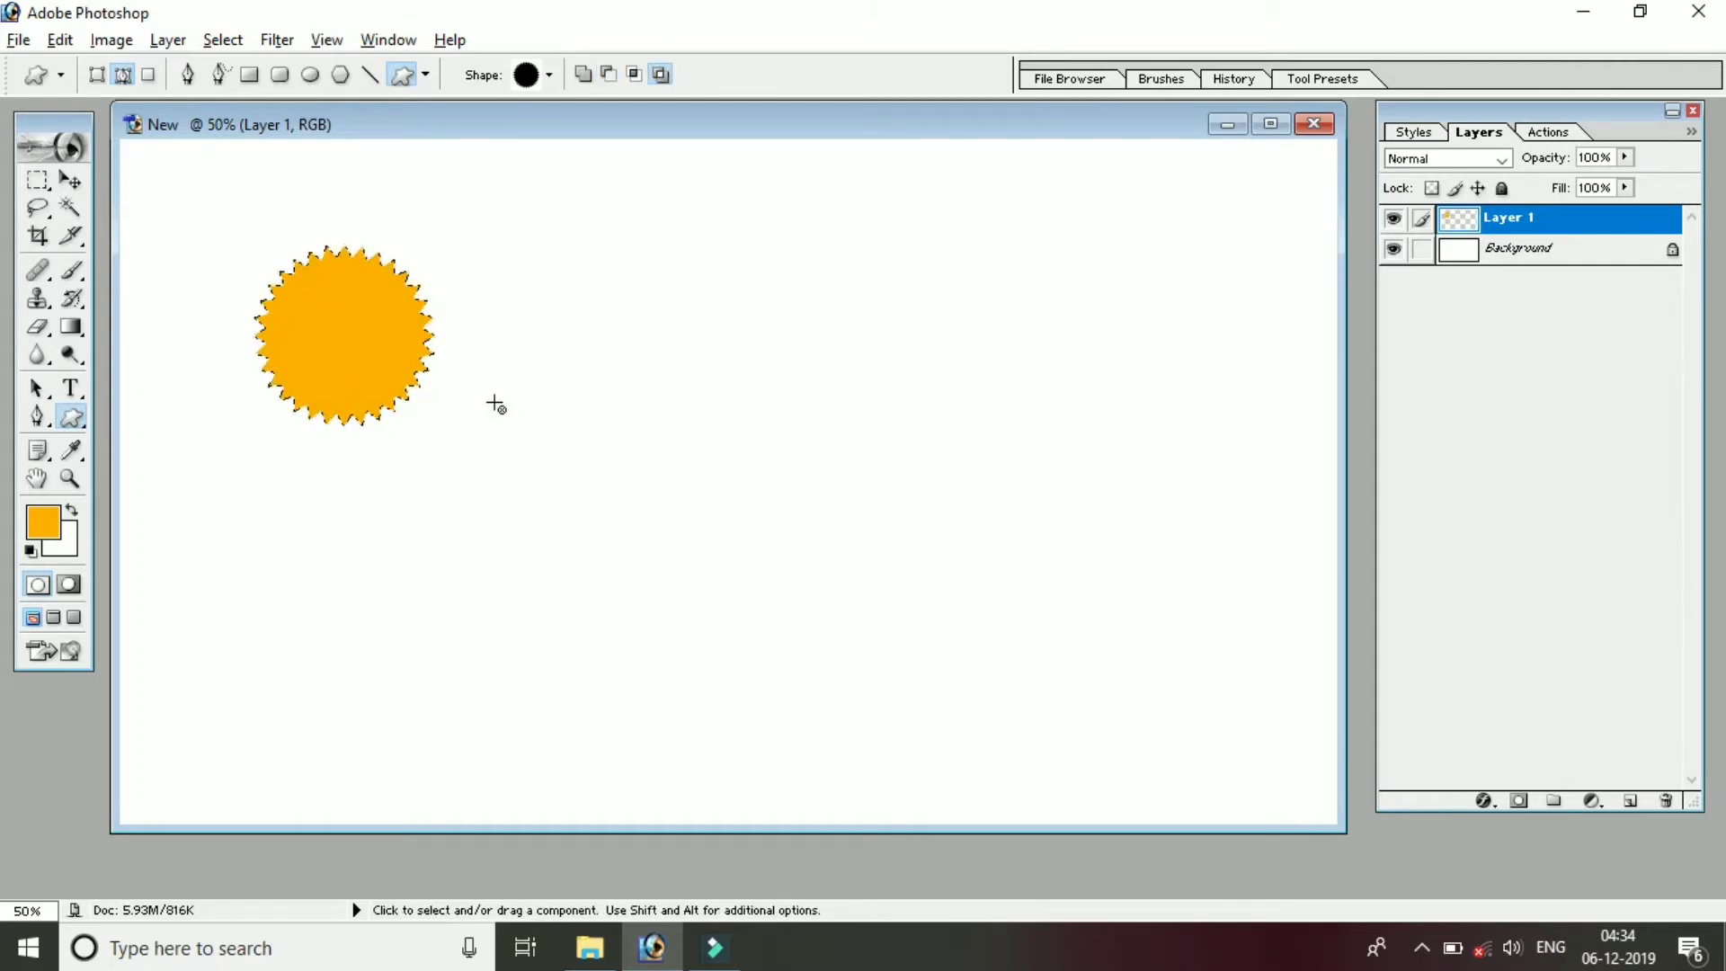
left_click(548, 75)
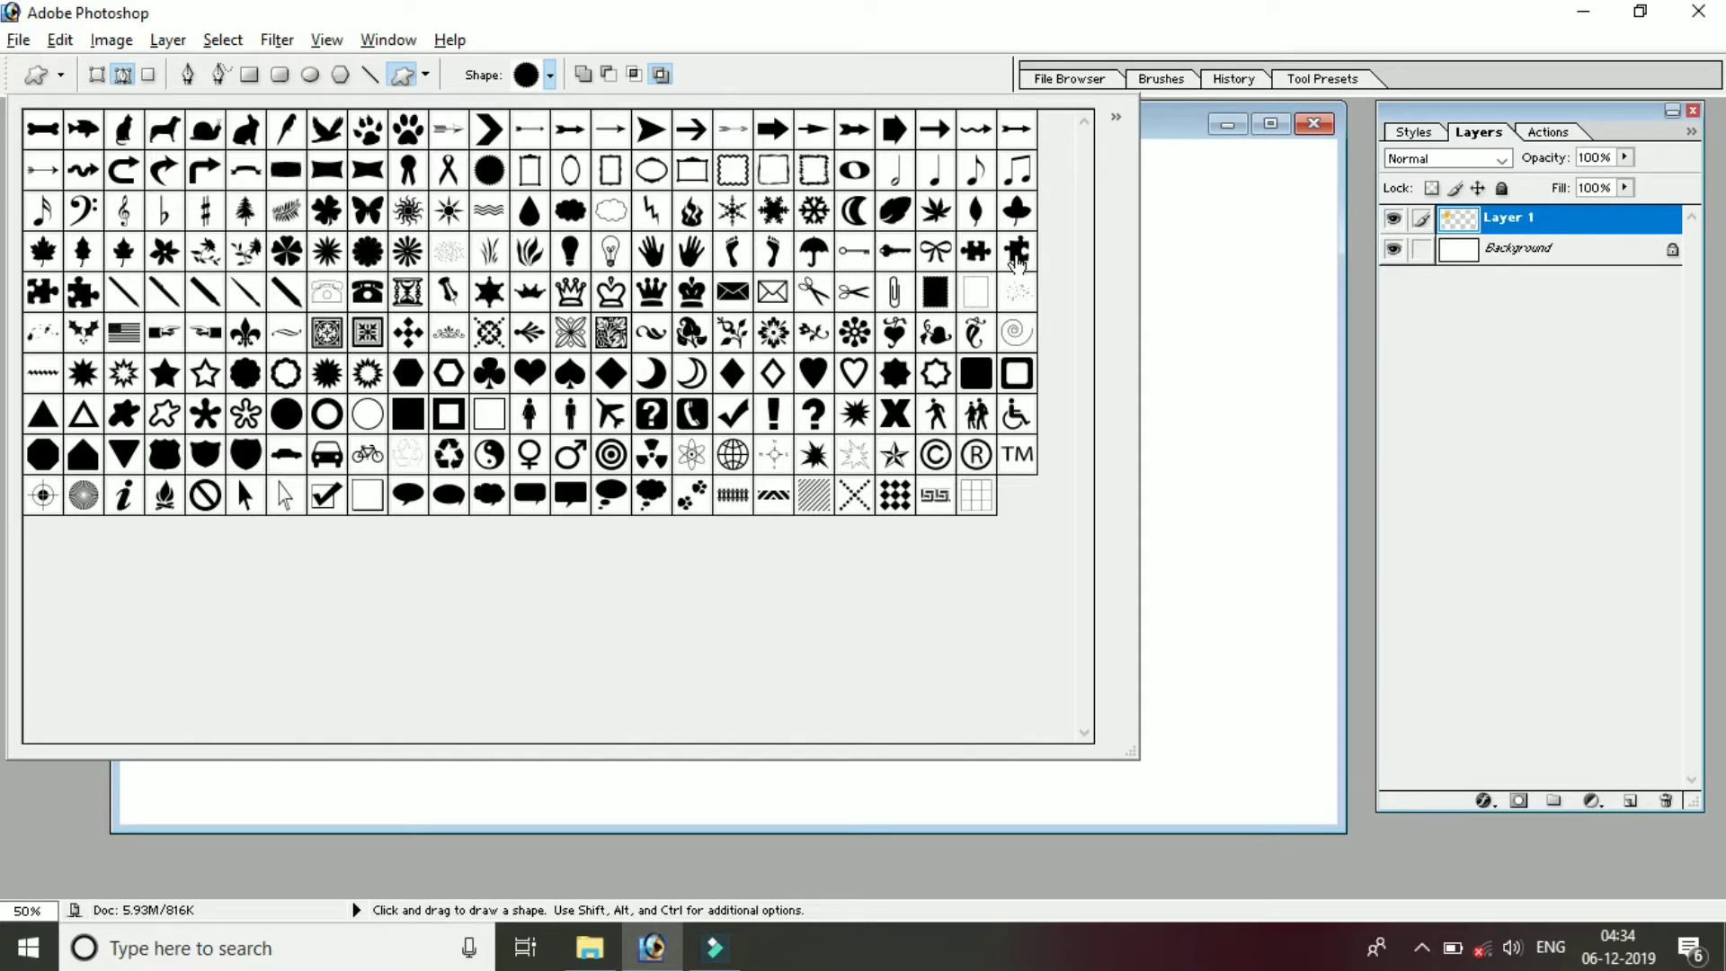
Step: Draw a proportional puzzle-piece outline to the right of the orange seal
left_click(1017, 251)
double_click(1017, 252)
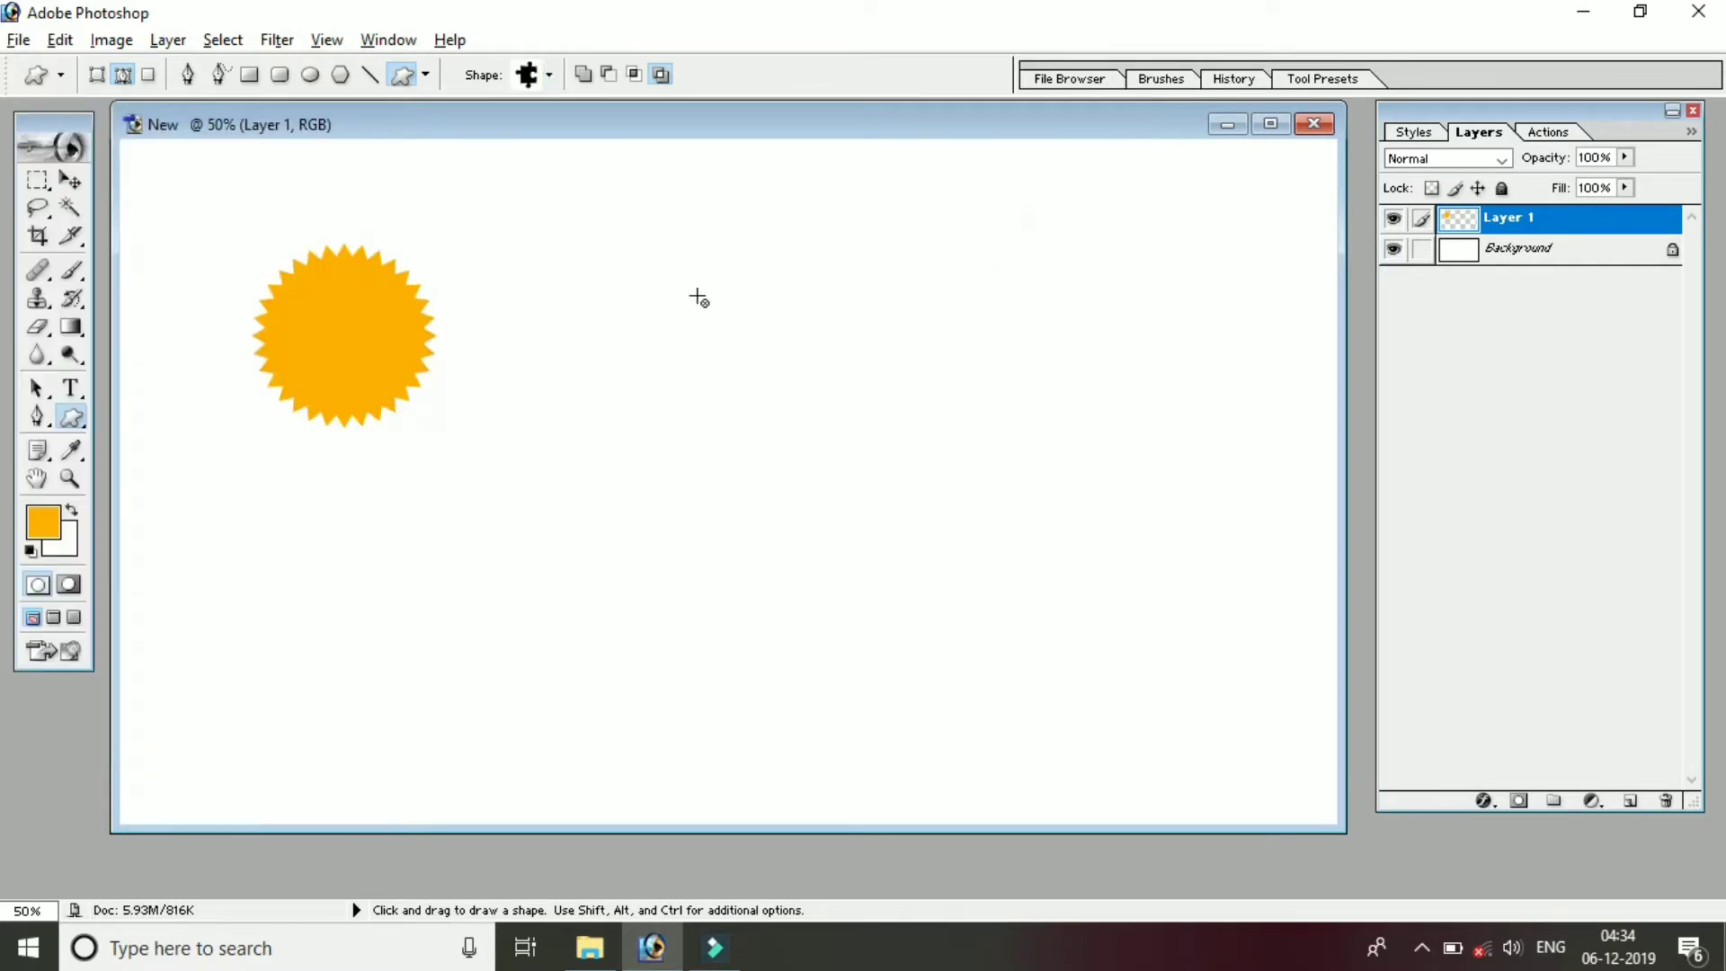
key("alt")
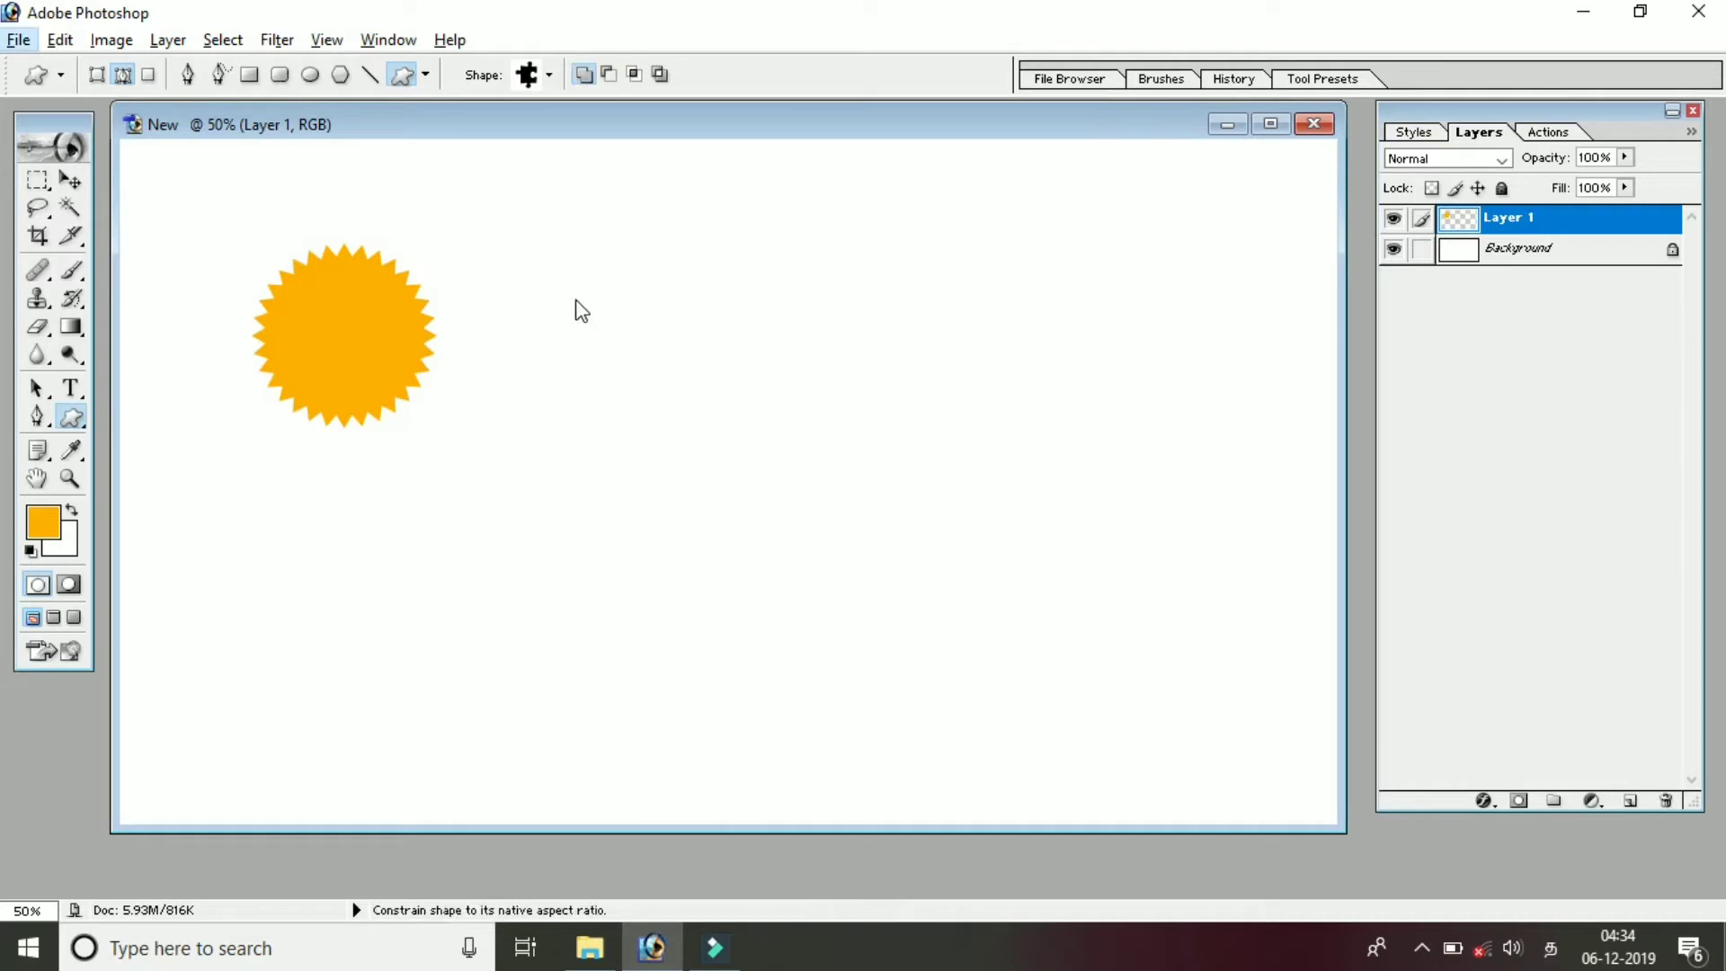
left_click(573, 299)
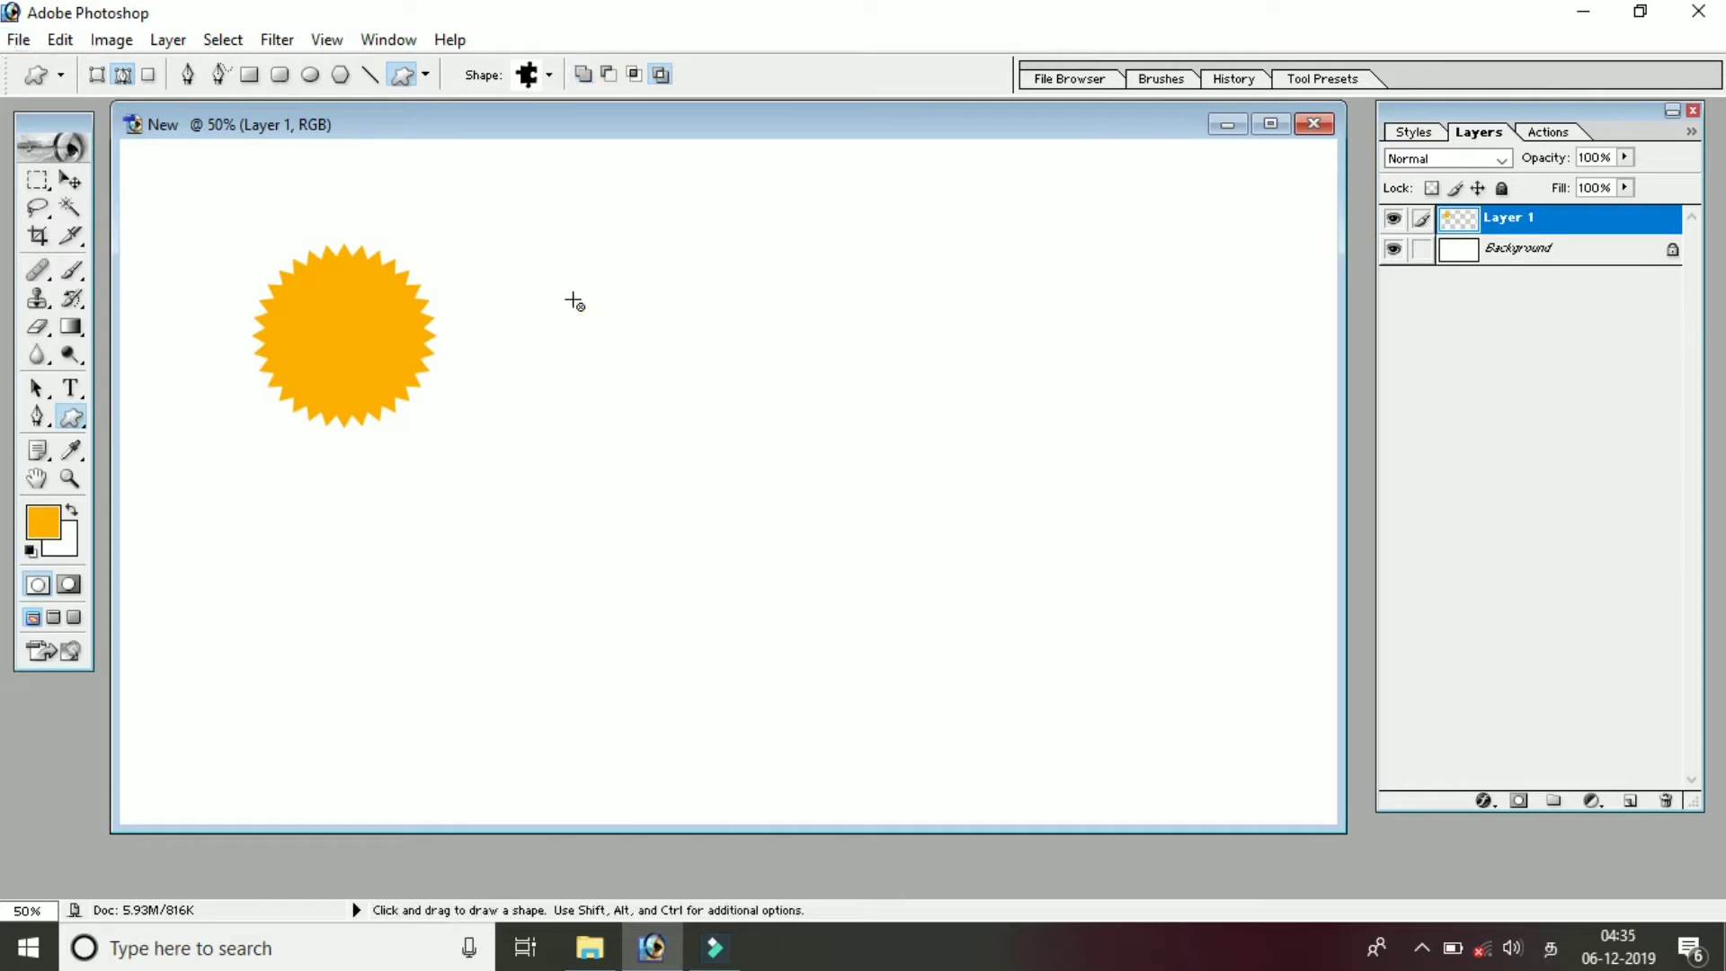
key("shift")
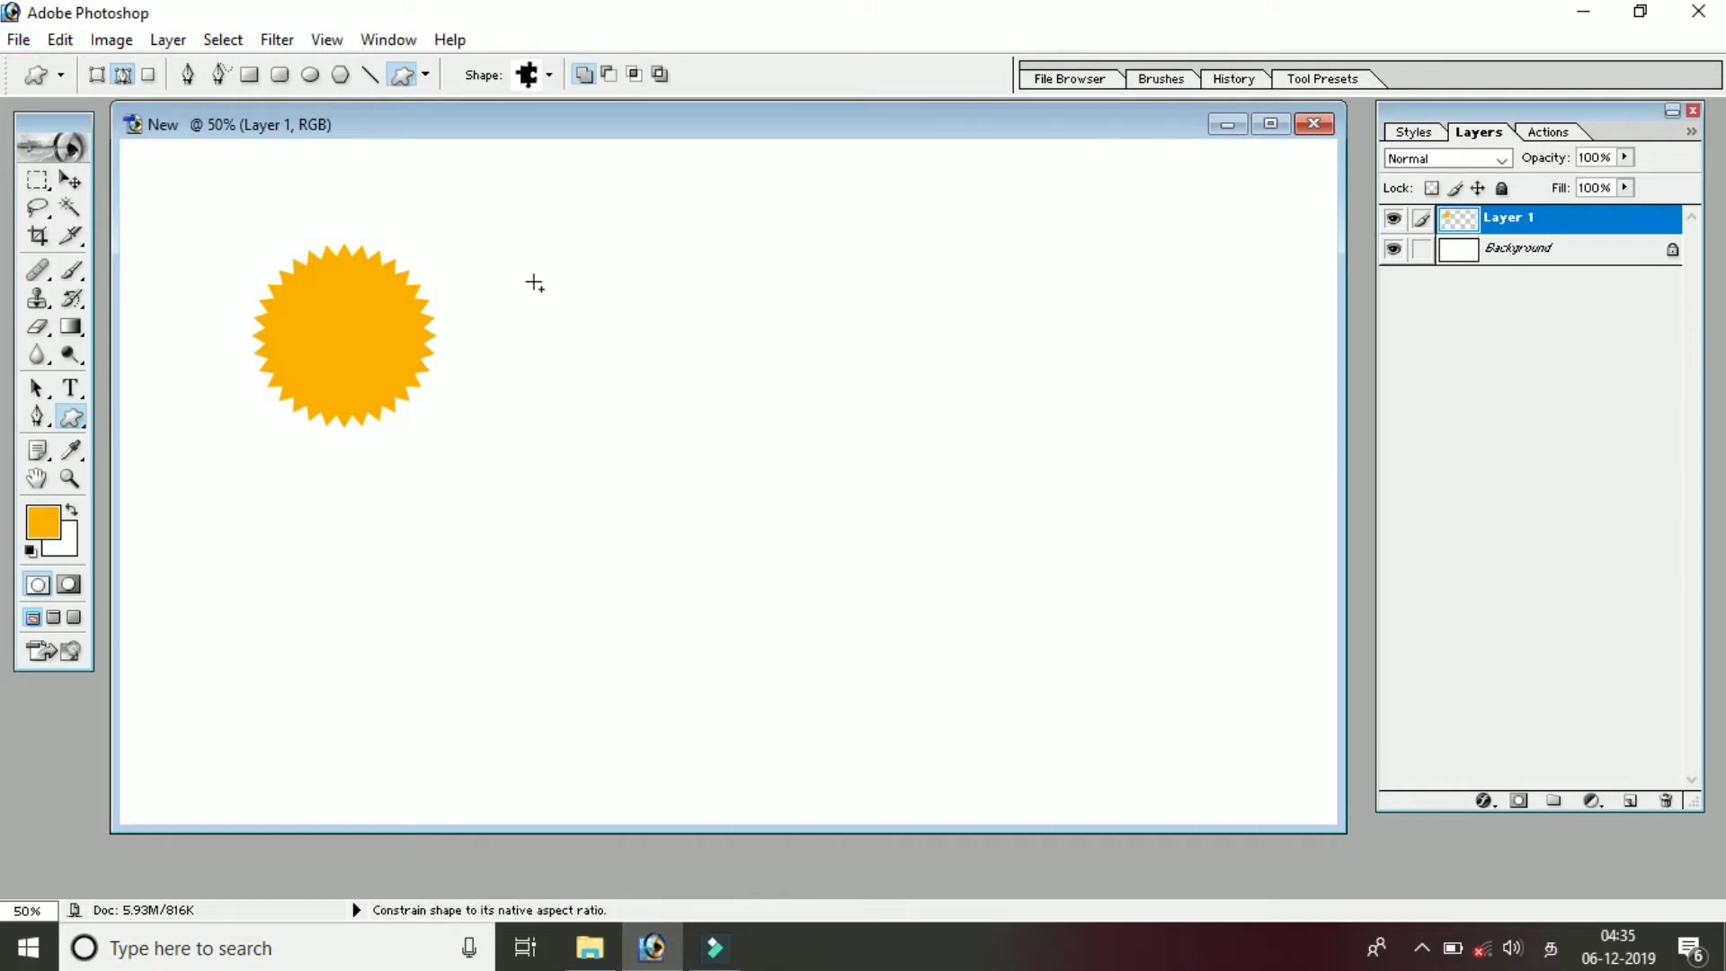
left_click_drag(569, 299, 779, 462)
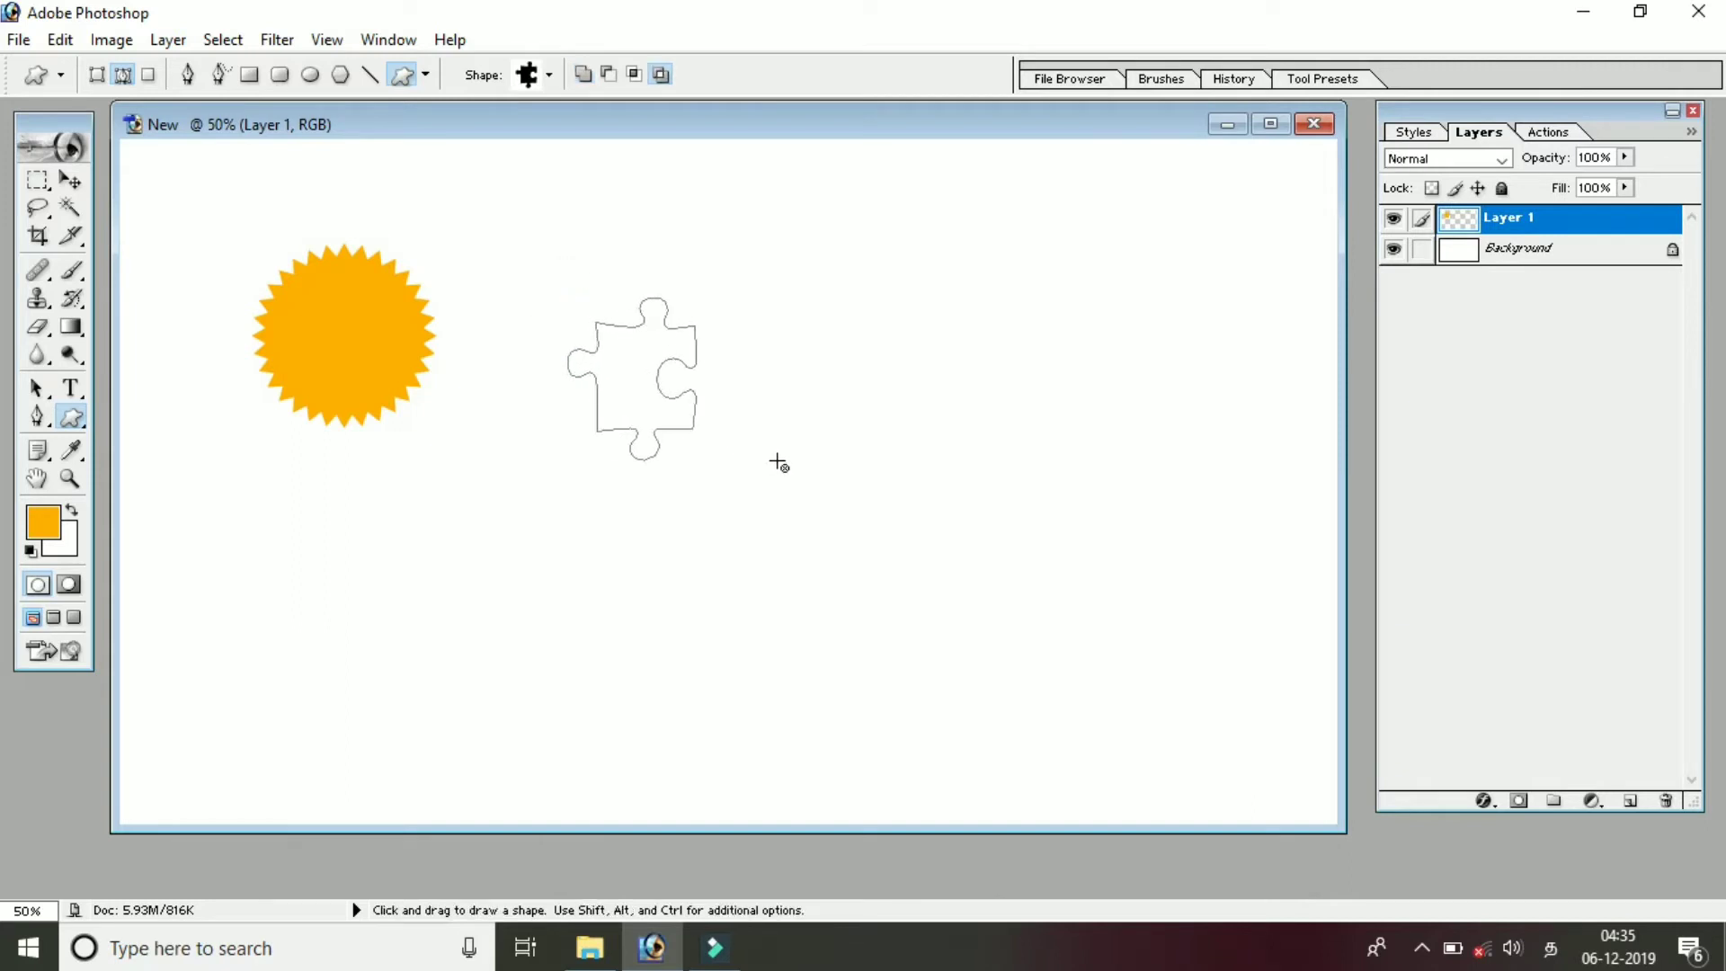
Step: Convert the puzzle-piece path to a selection and add a new empty Layer 2
key("alt")
key("f")
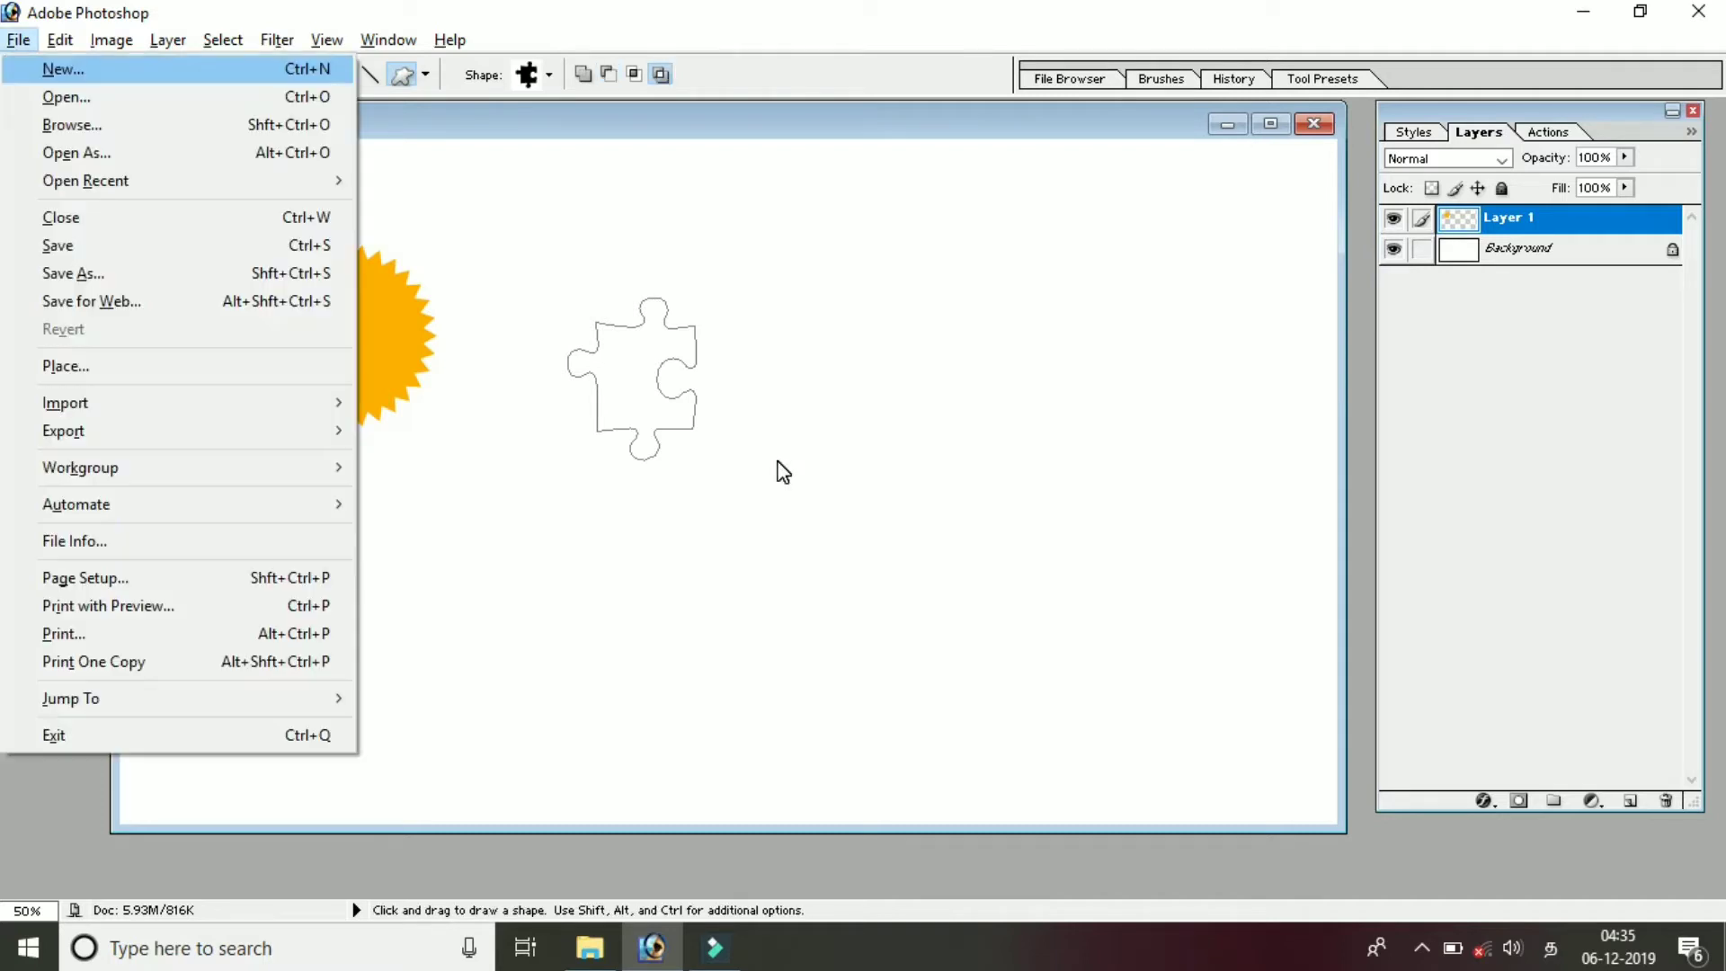
left_click(778, 461)
key("ctrl+Return")
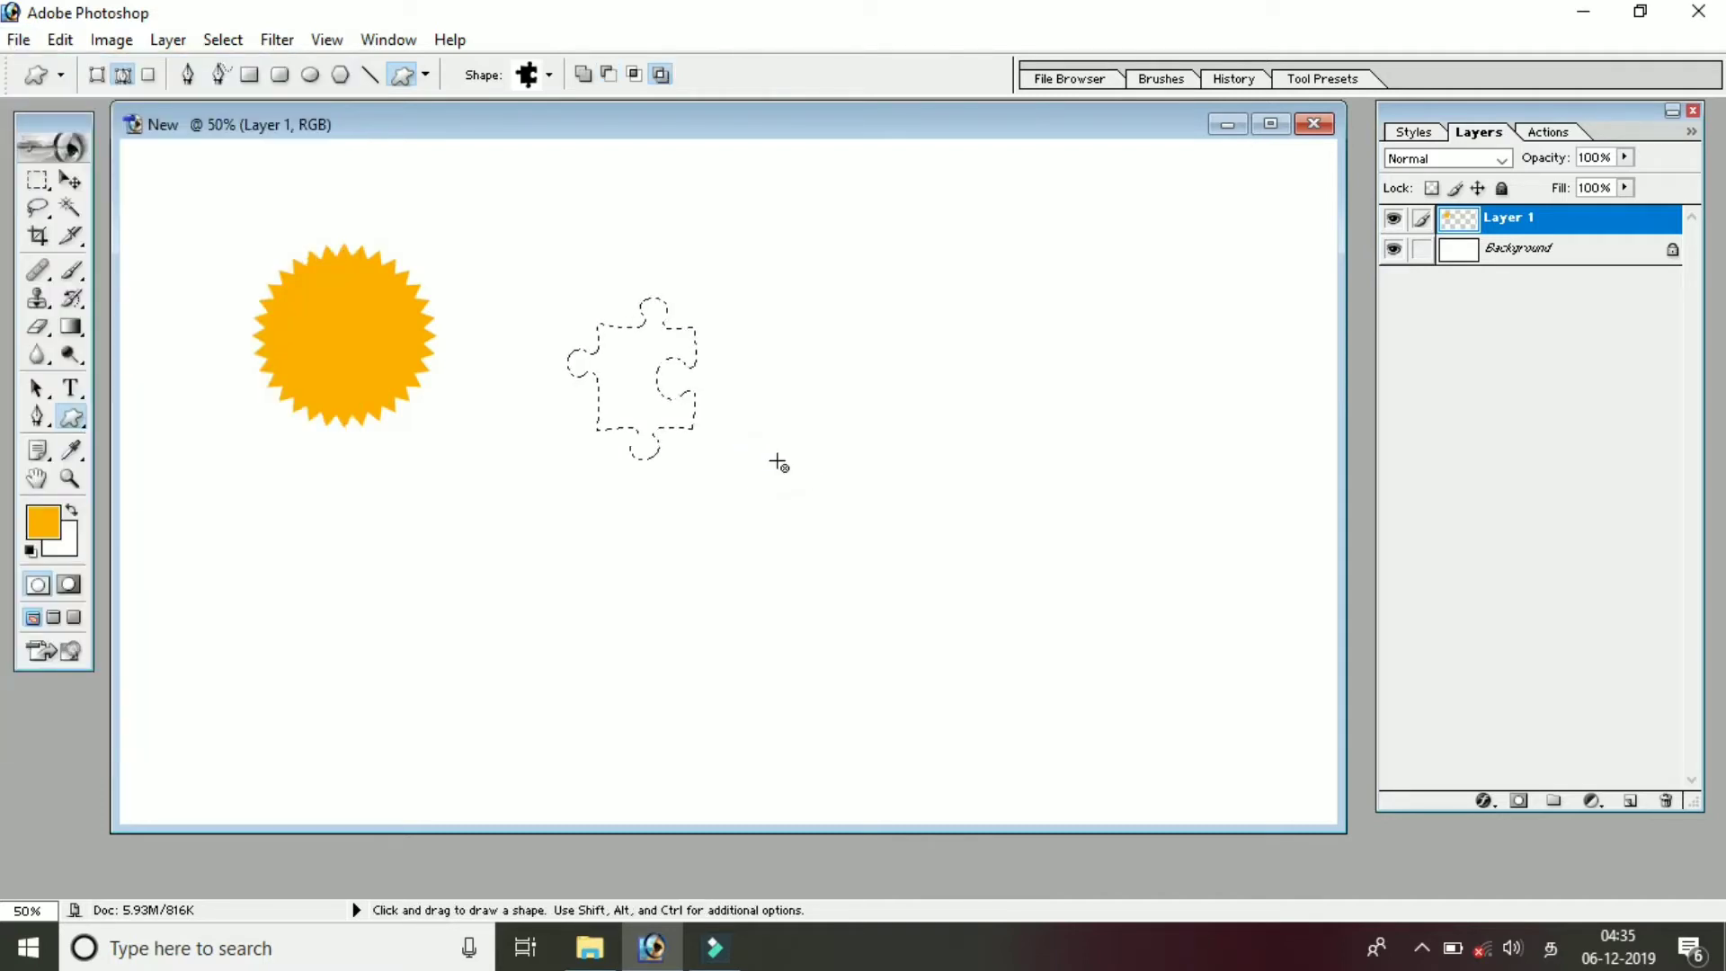
left_click(1627, 800)
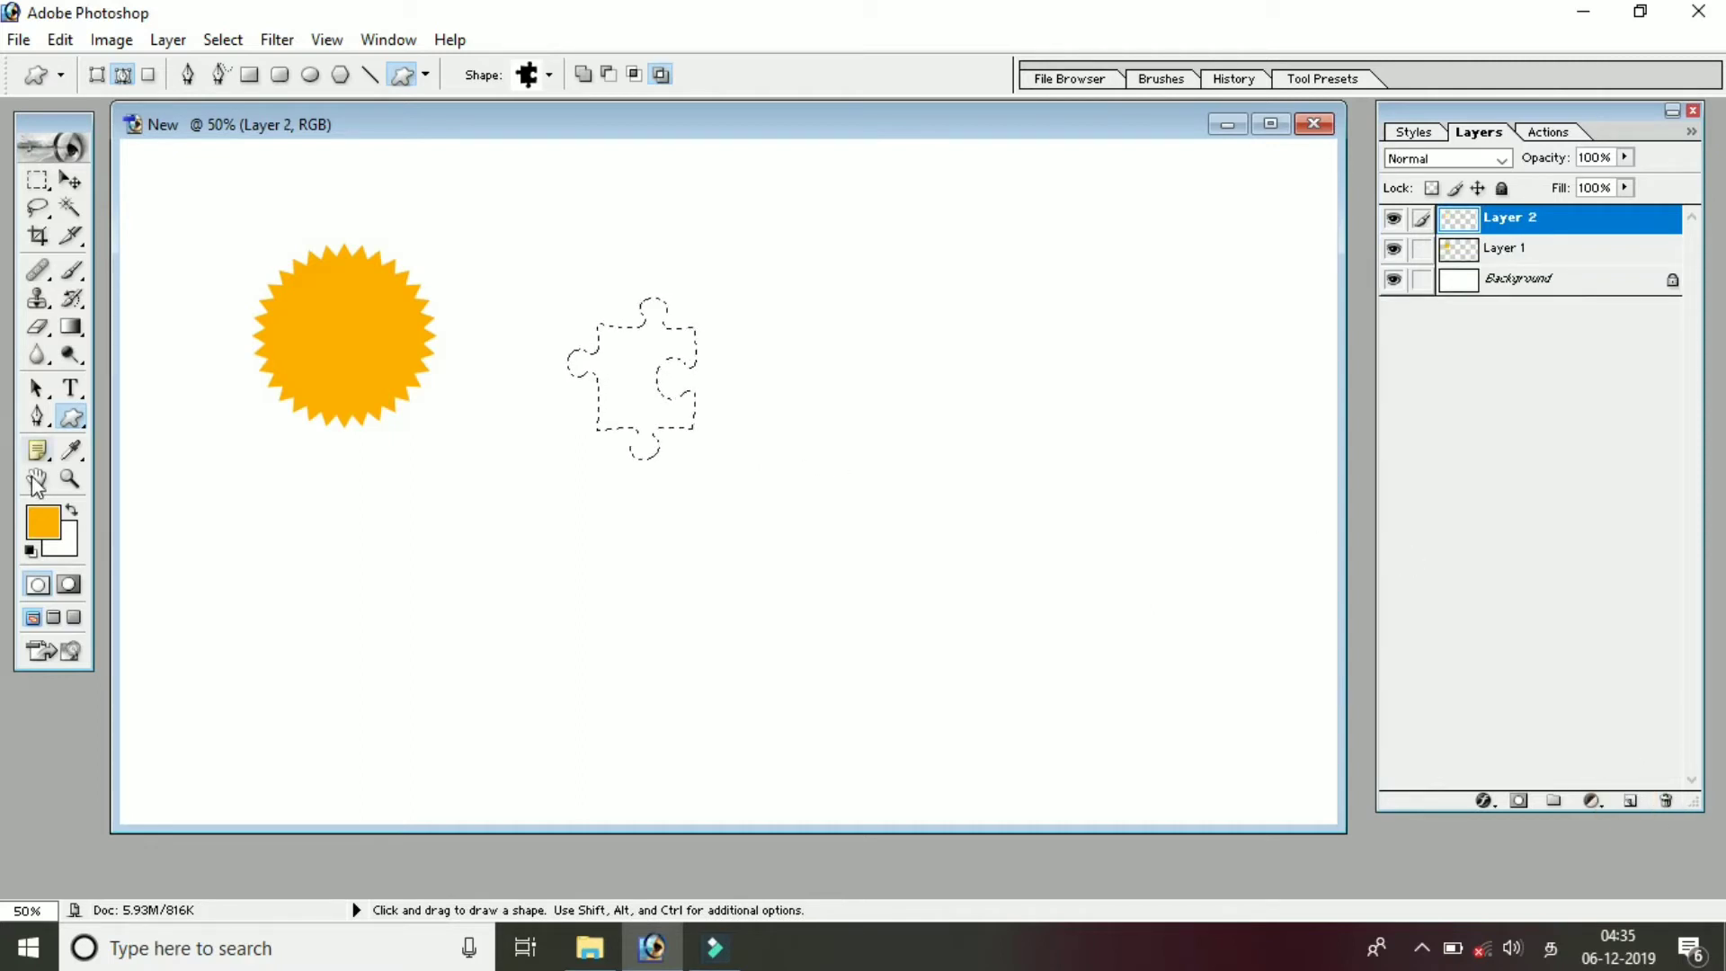
Step: Set the foreground to hot pink FF0072, fill the puzzle selection, then deselect
left_click(42, 521)
left_click(921, 381)
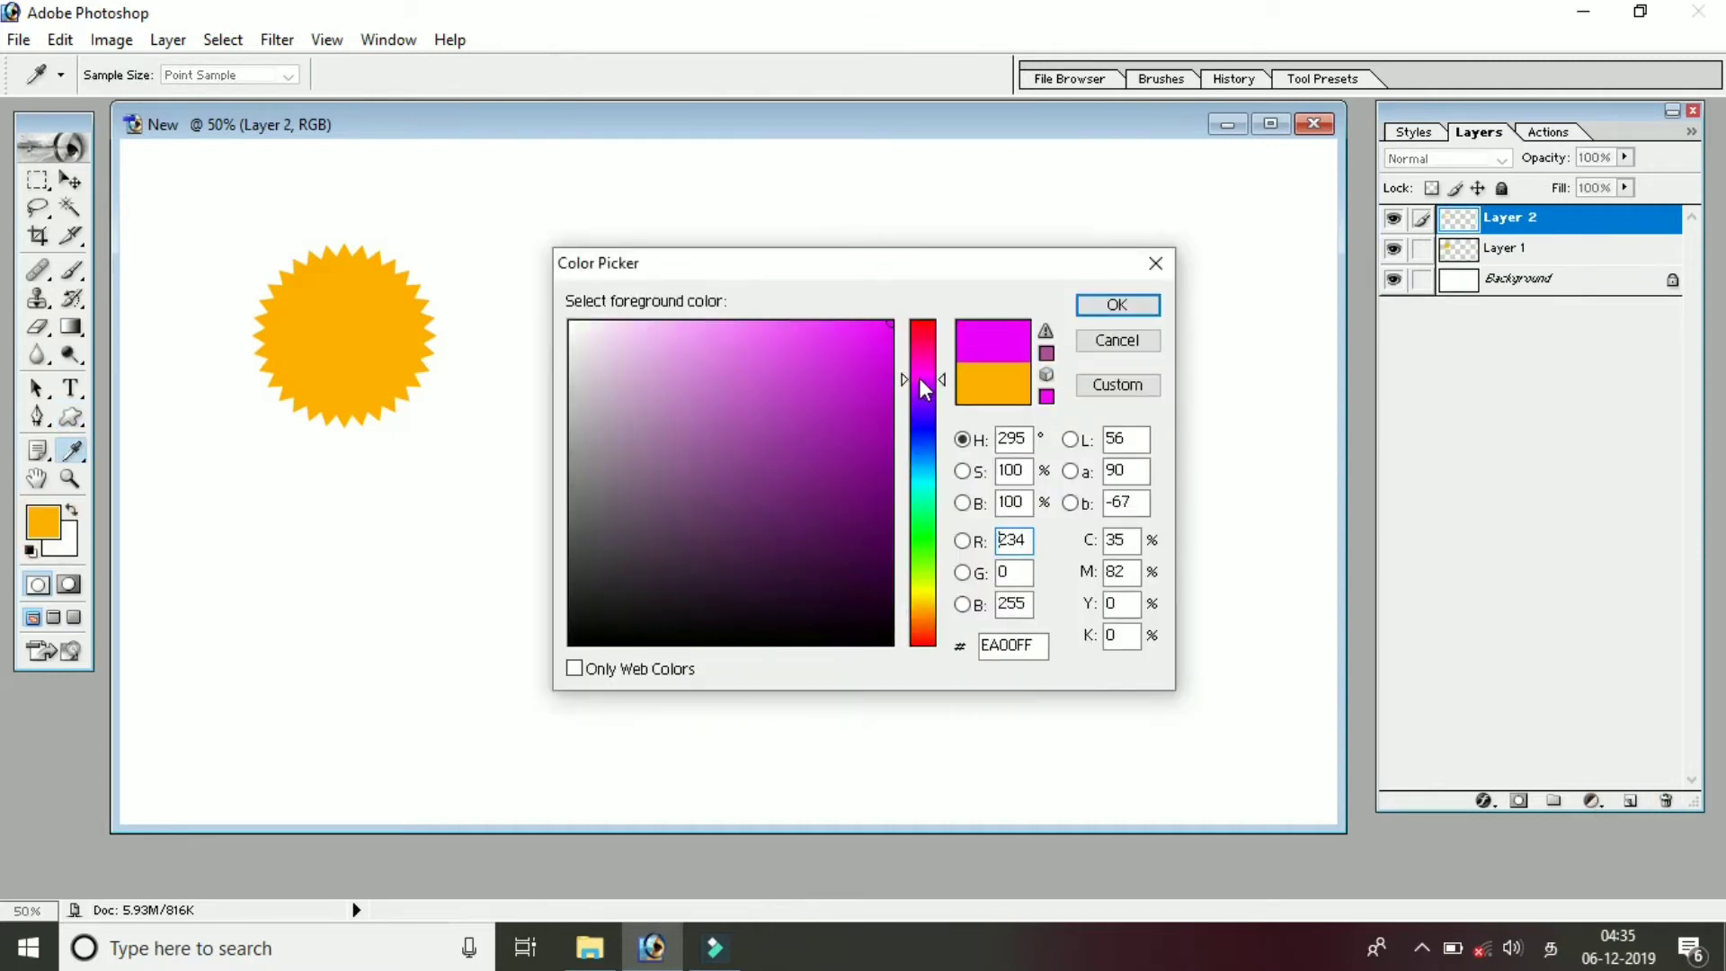
left_click_drag(919, 378, 924, 343)
left_click(1105, 300)
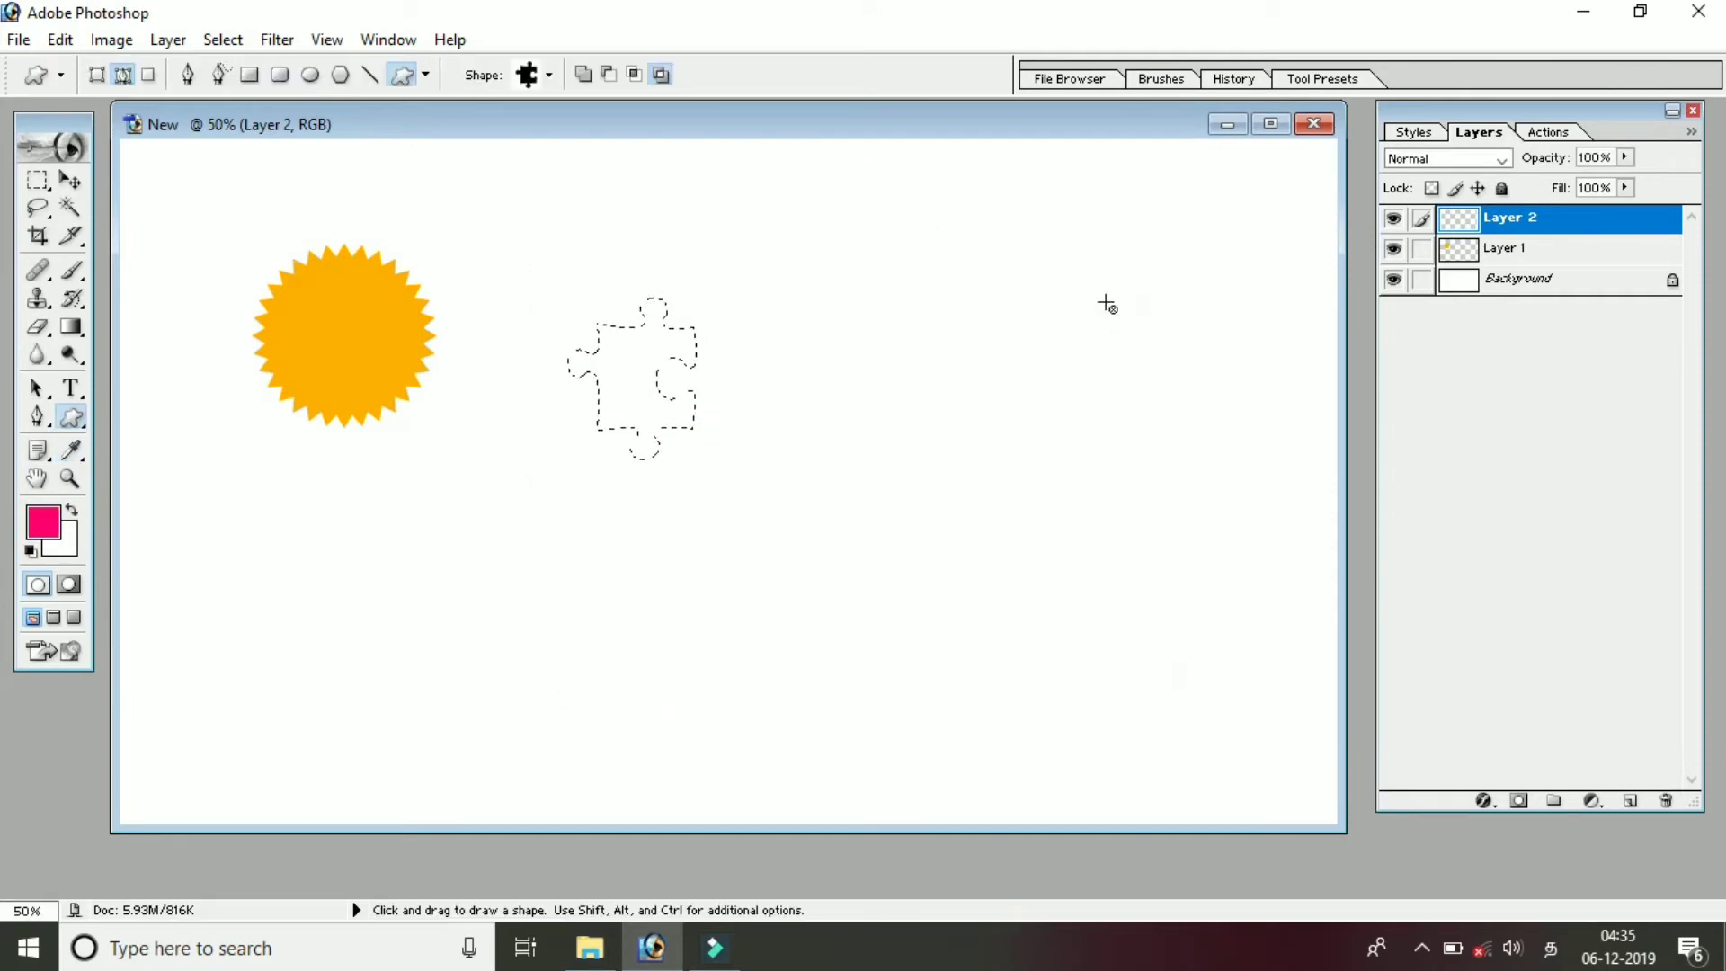
key("alt+BackSpace")
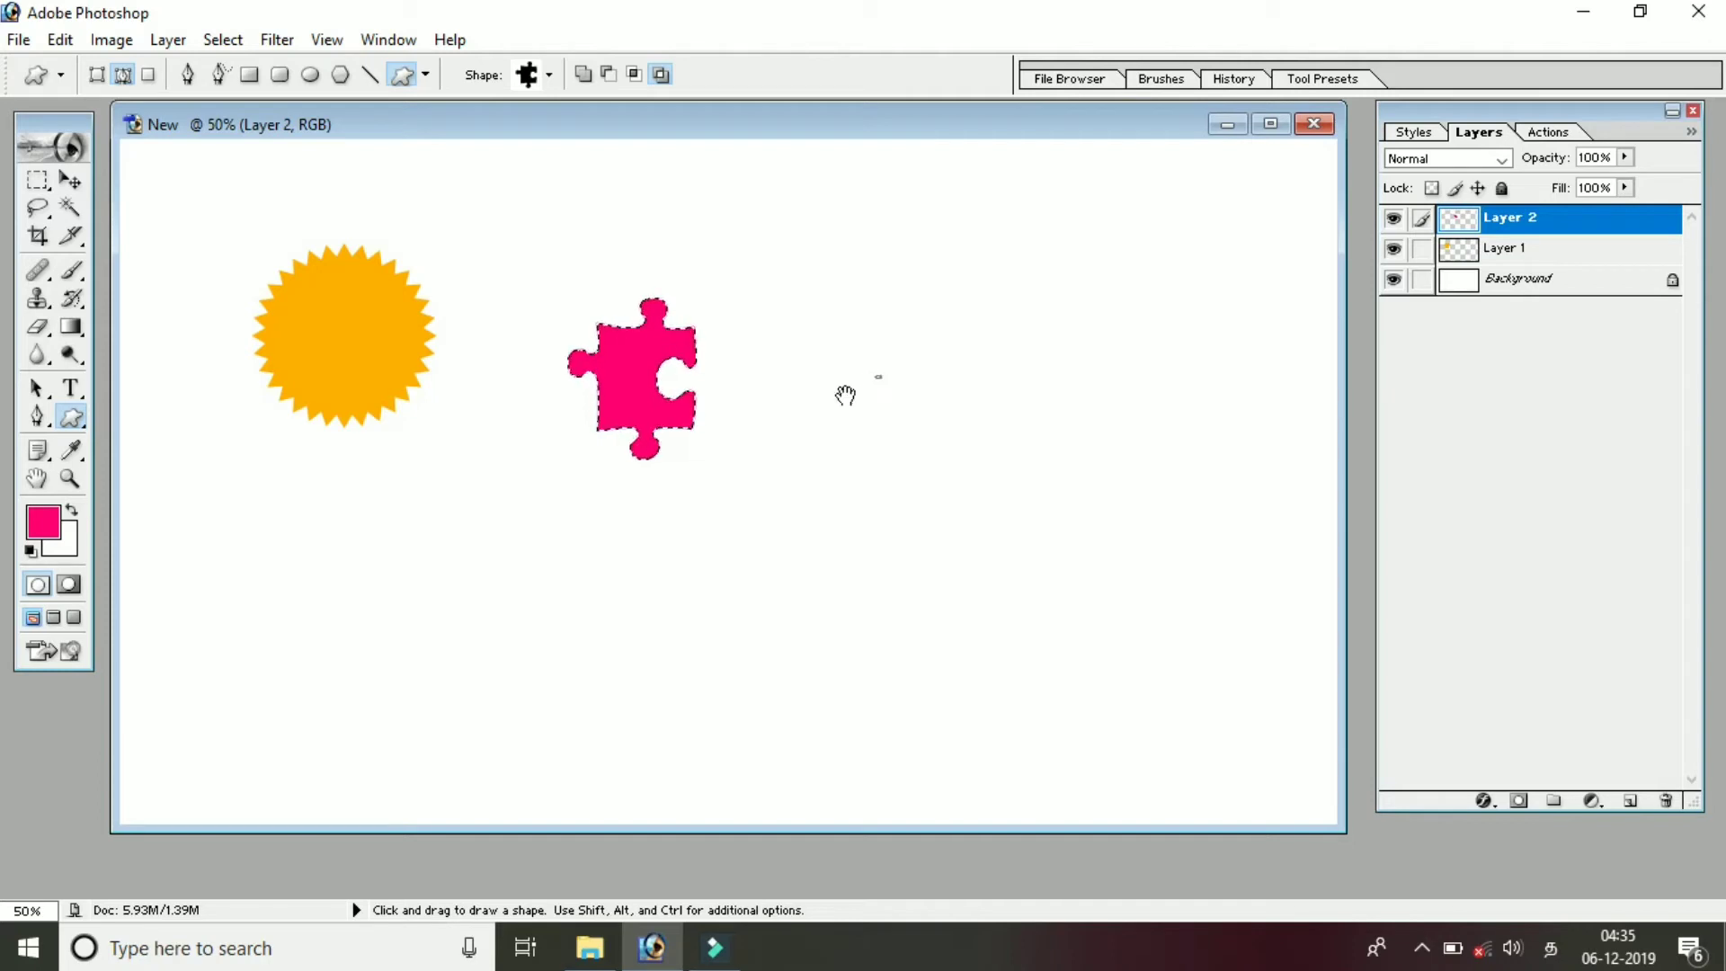
key("ctrl+d")
Step: Move the pink puzzle piece up-left and pick the stamp-edged rectangle custom shape
key("v")
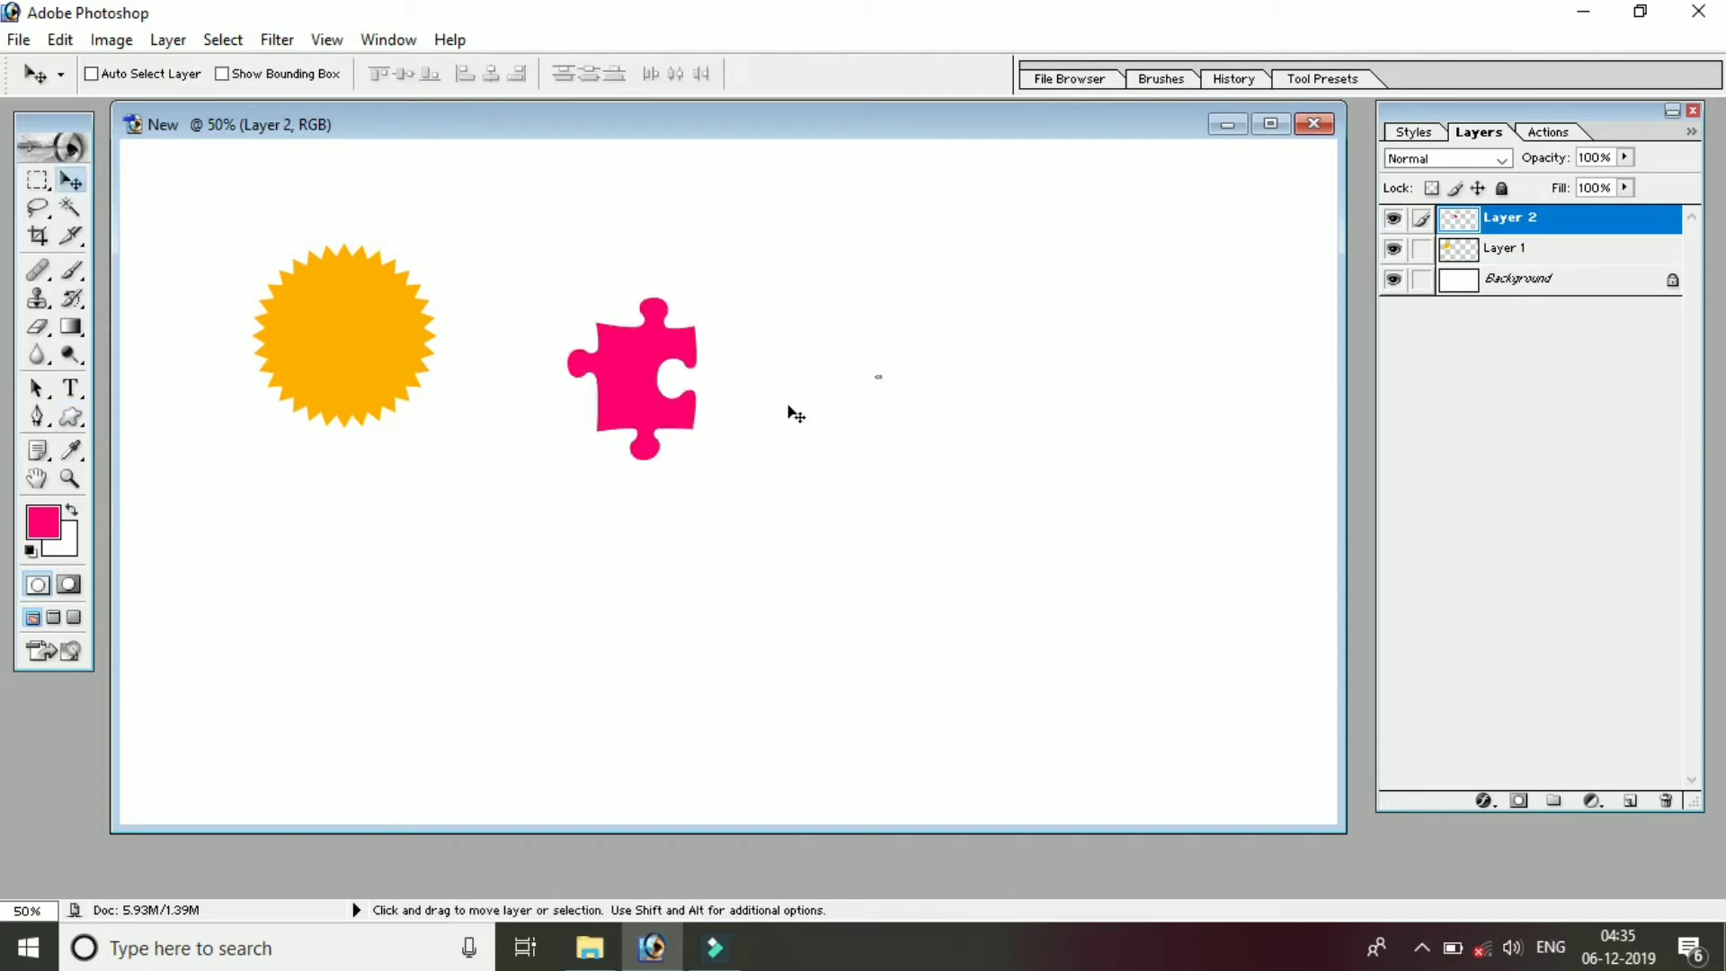
left_click_drag(644, 370, 598, 333)
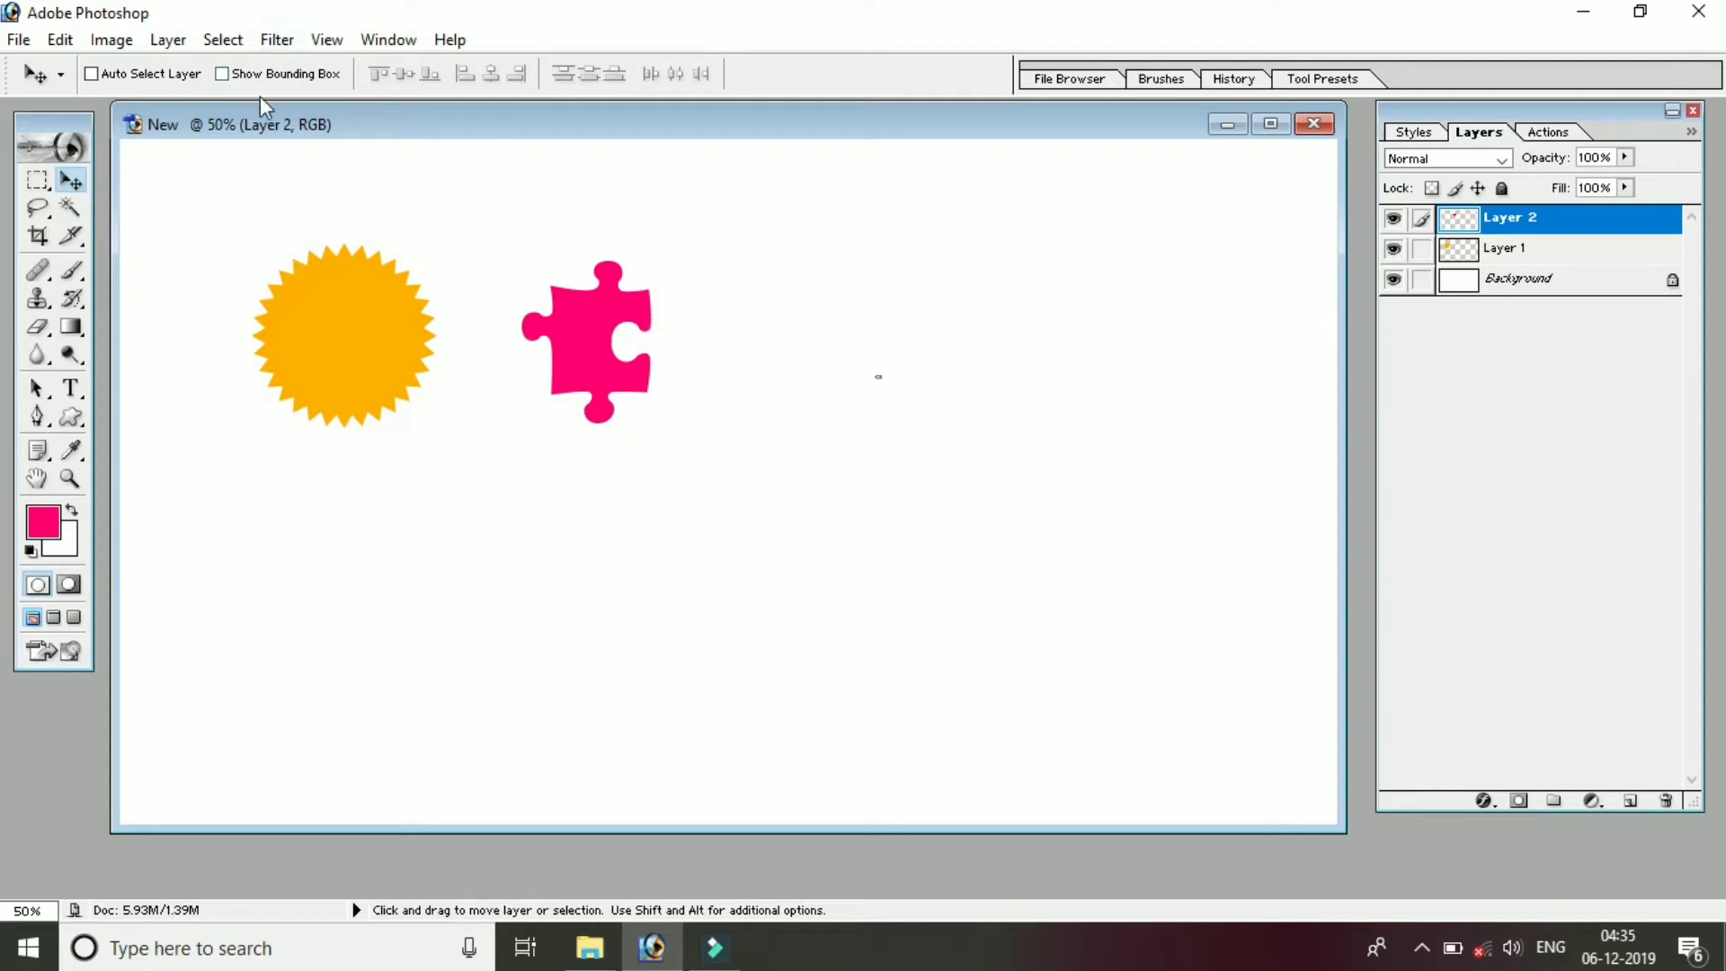
key("p")
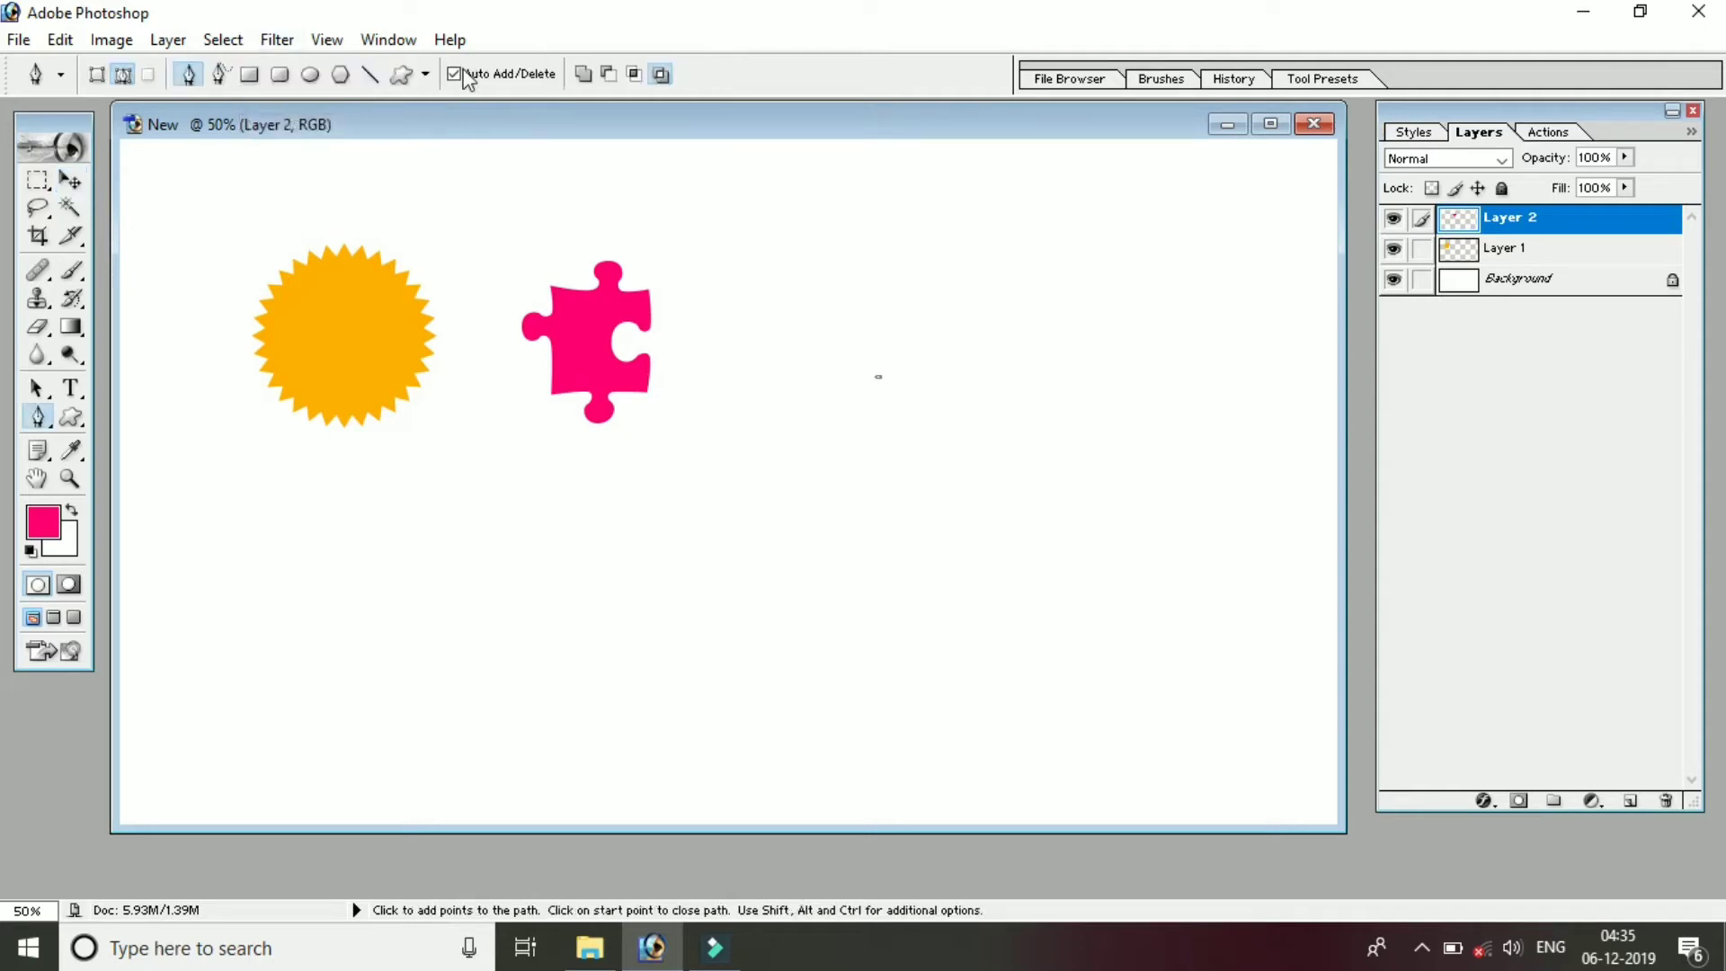
left_click(424, 76)
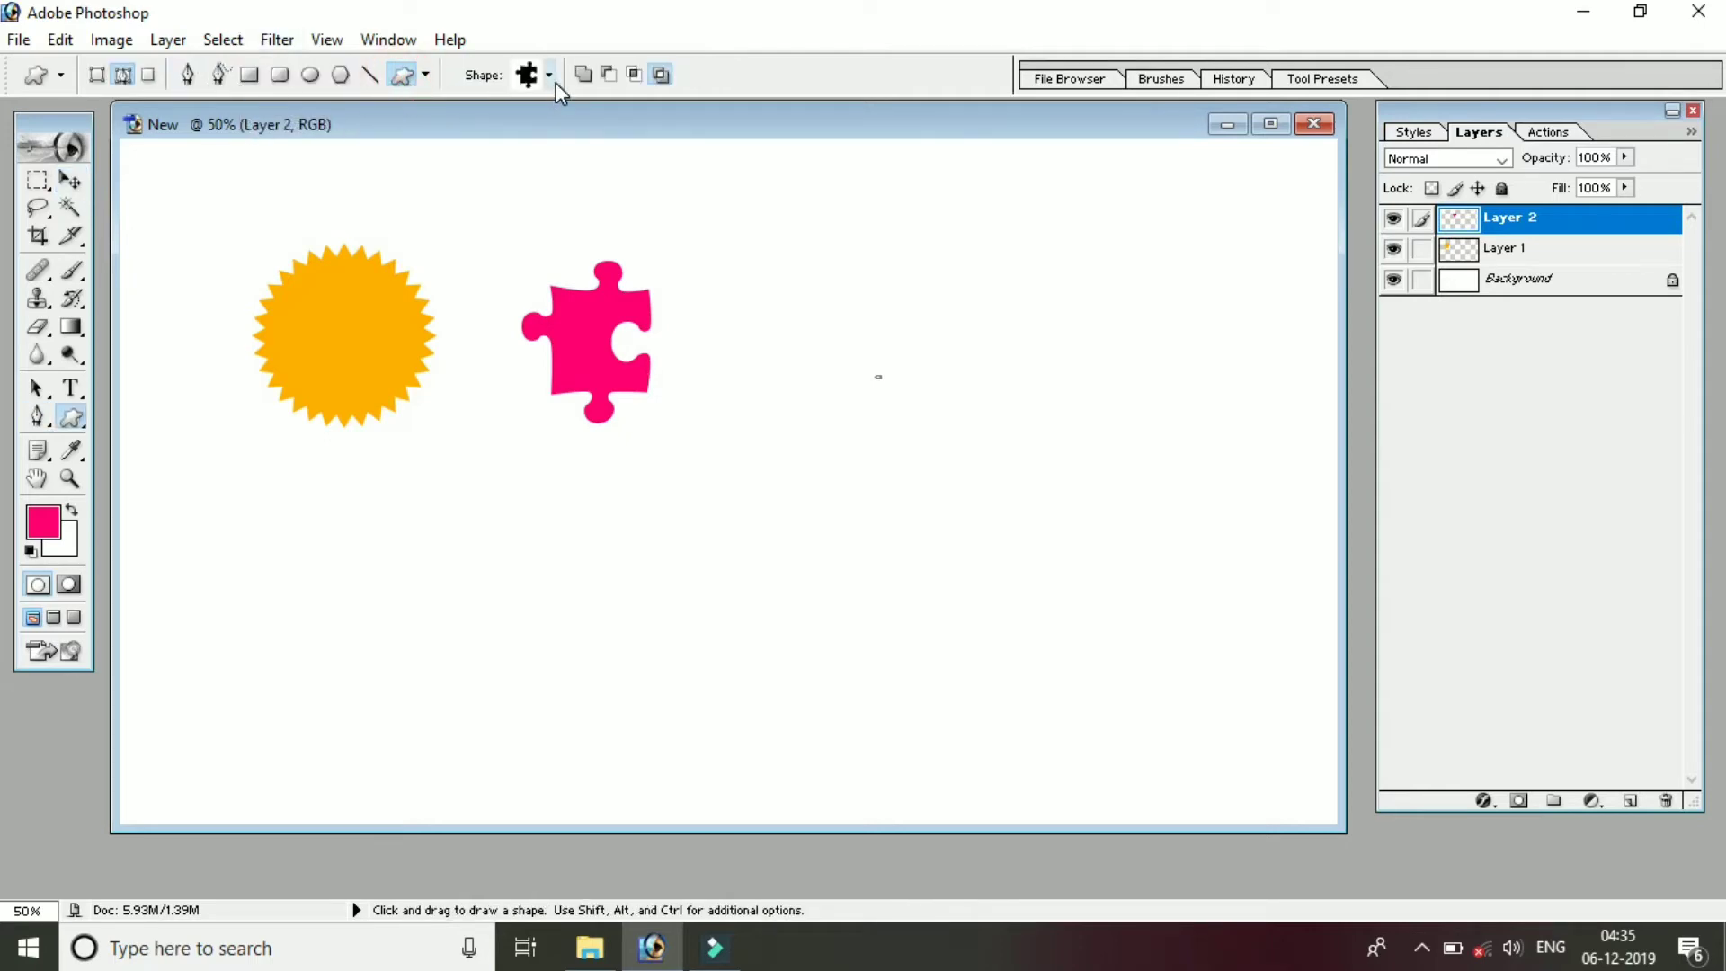
left_click(549, 76)
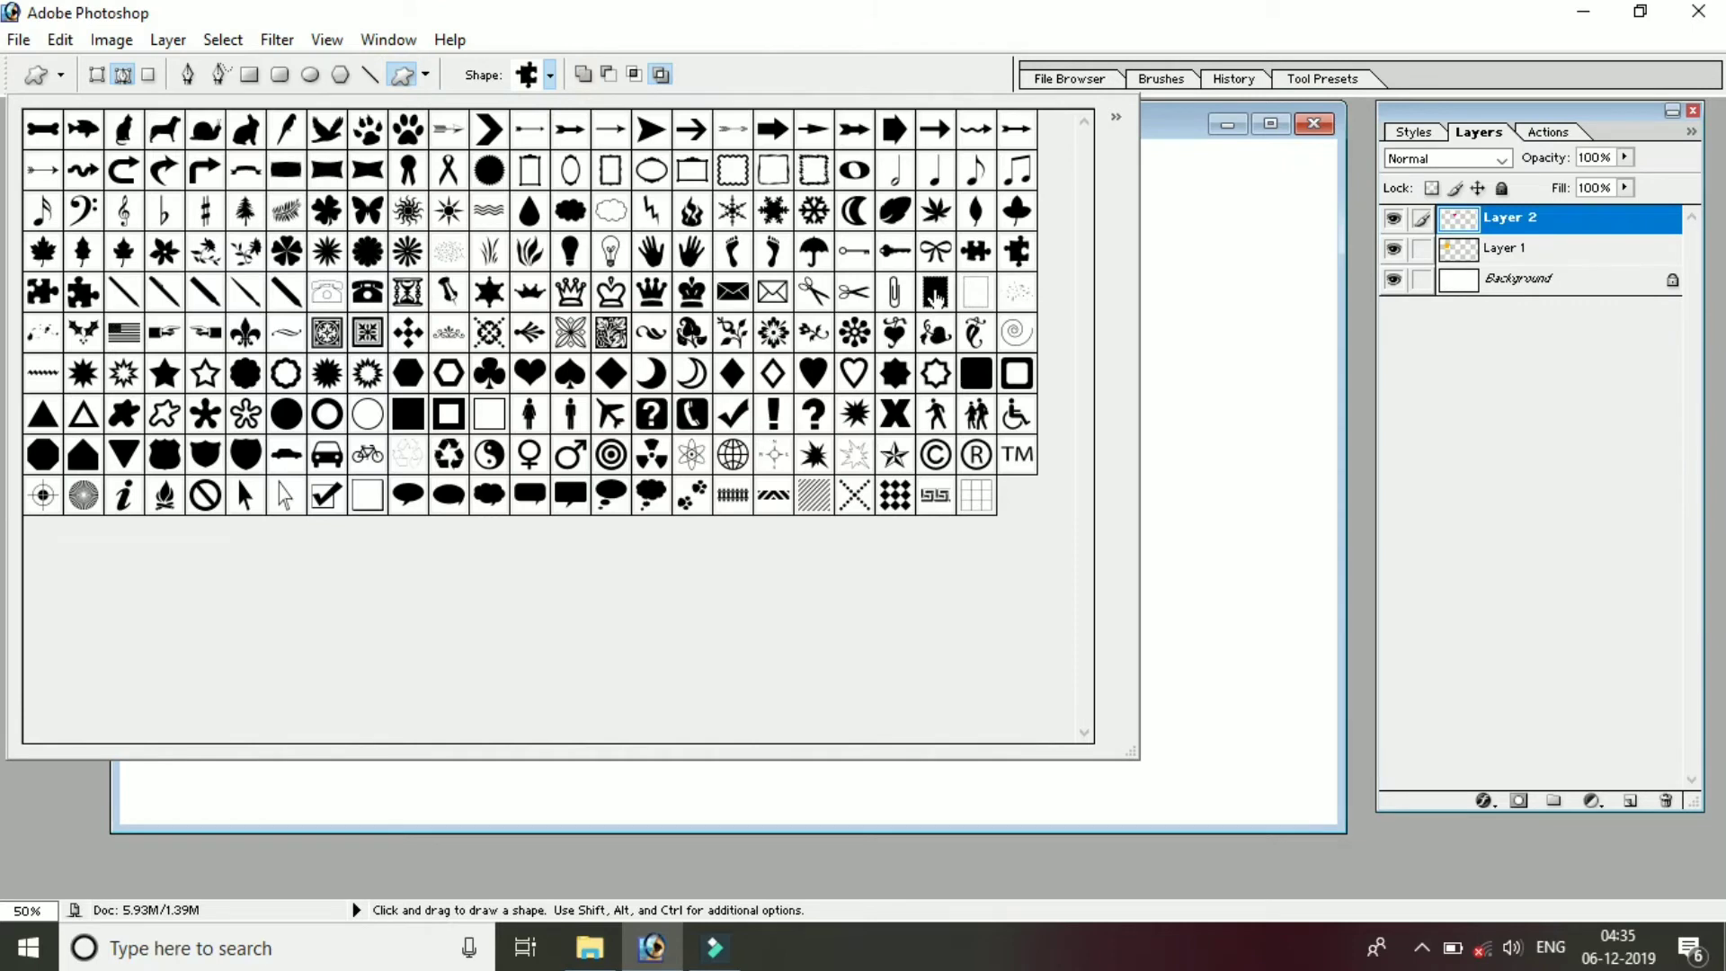
left_click(936, 292)
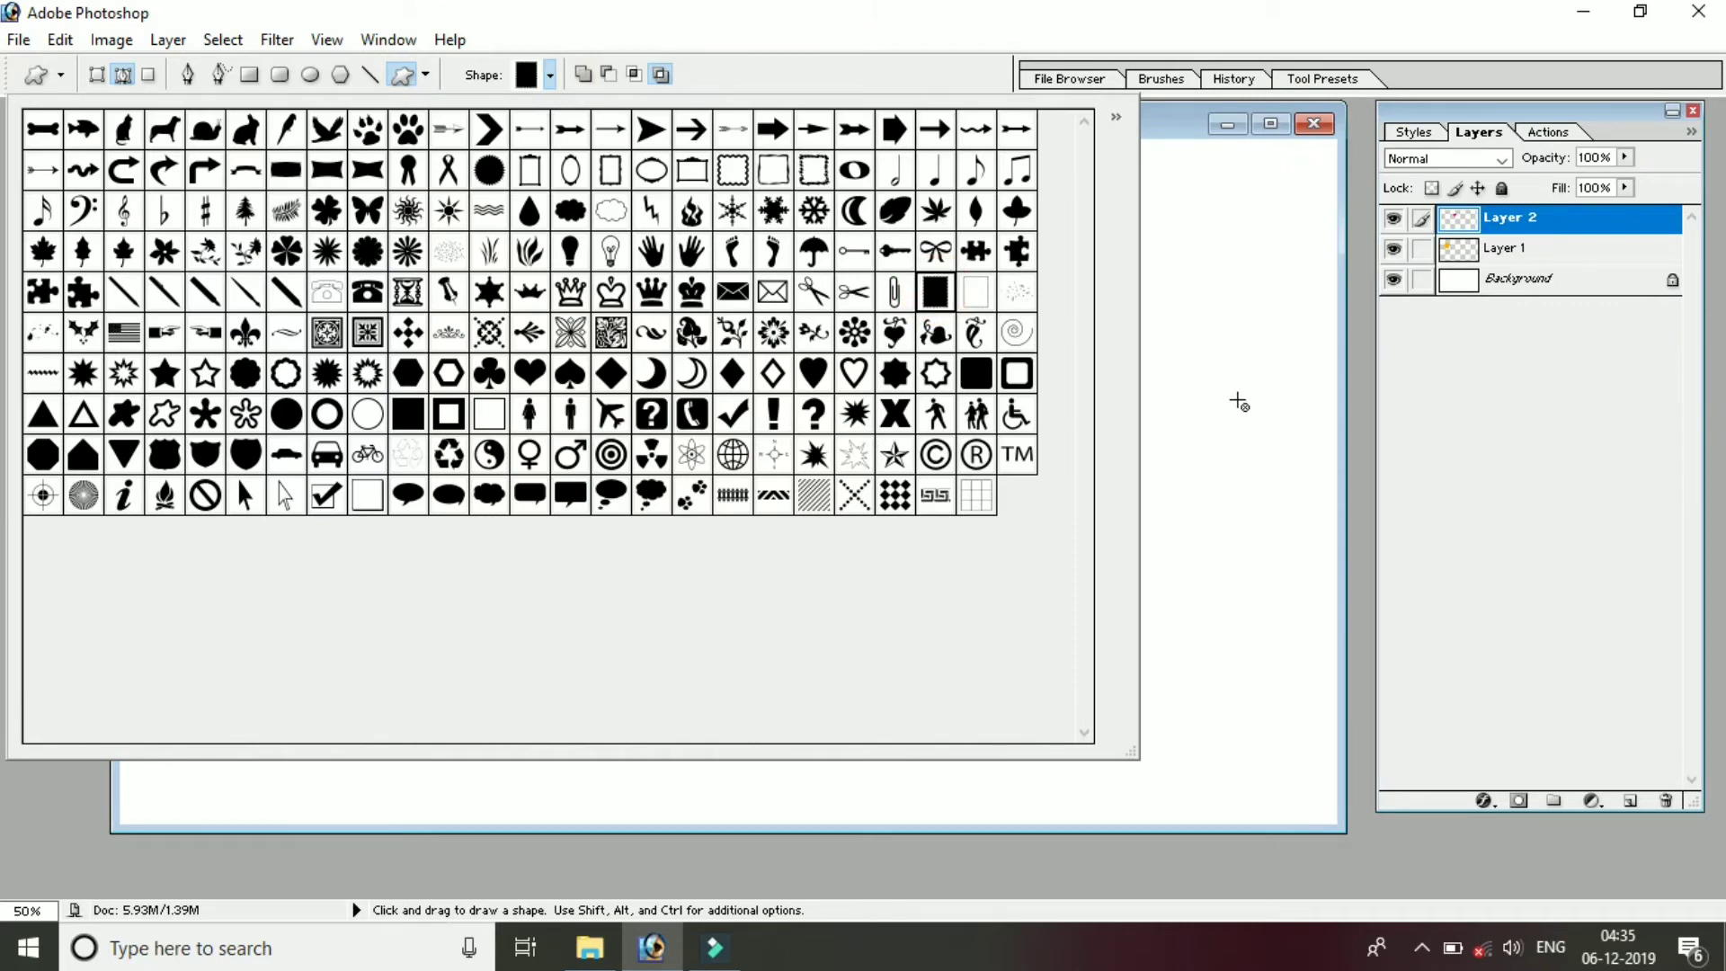
Step: Draw the stamp outline right of the puzzle piece and turn it into a selection, nudged up
left_click(1239, 403)
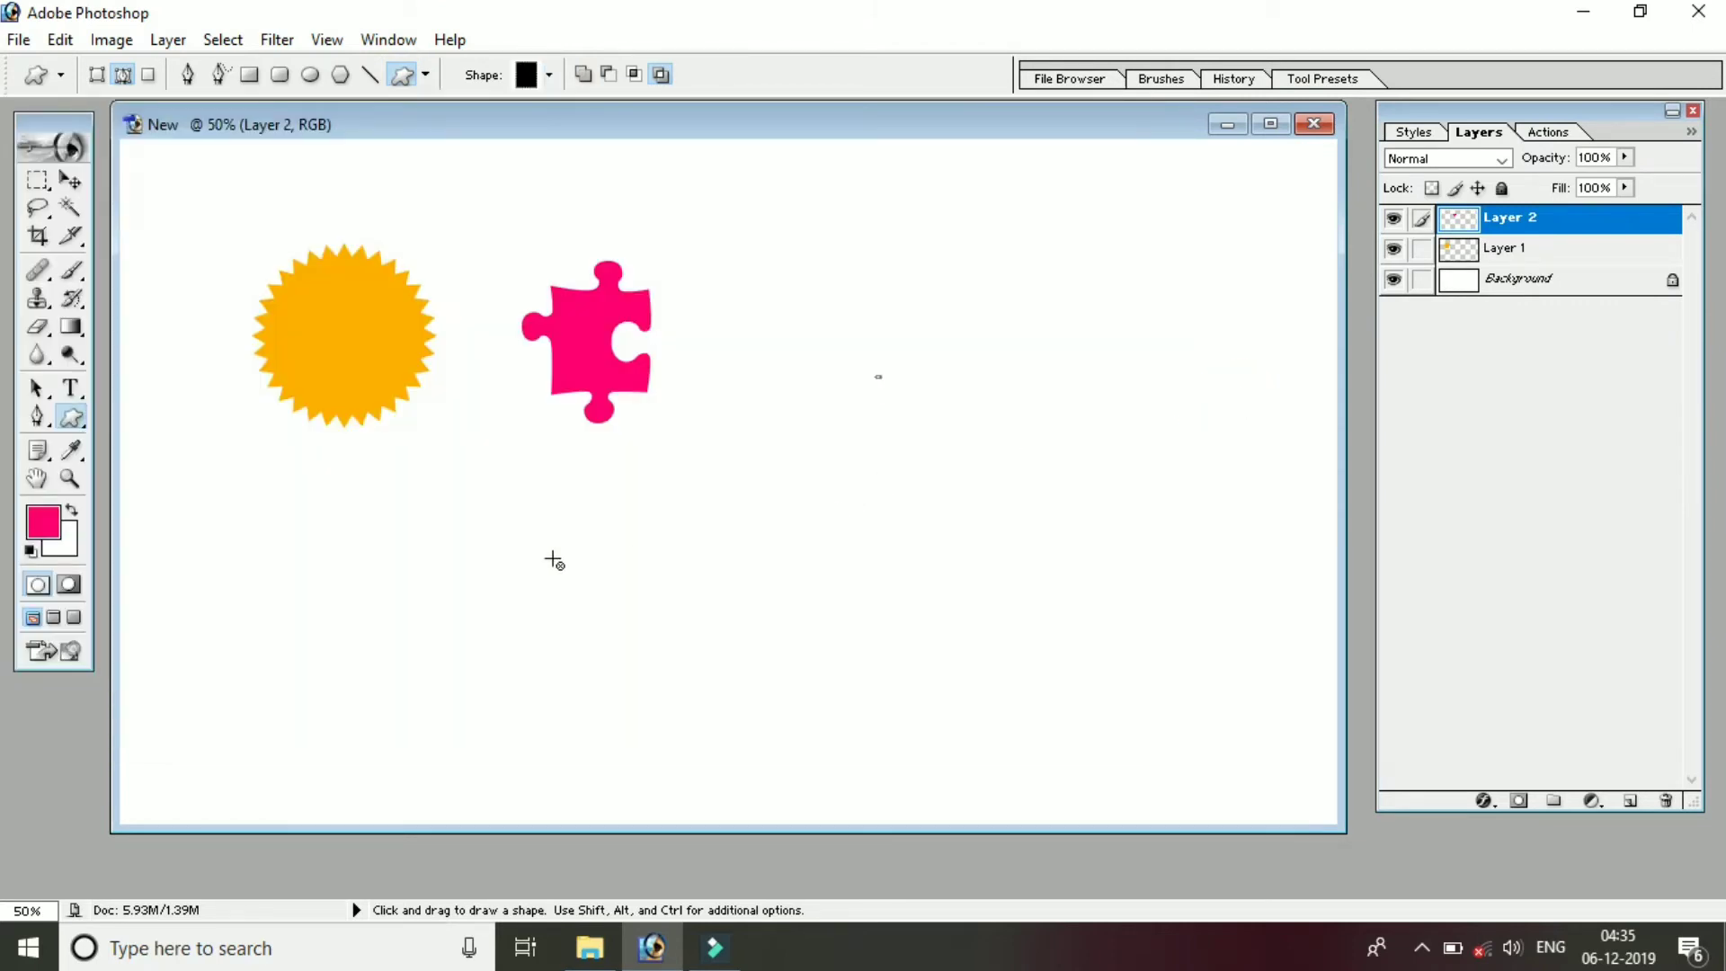
key("alt")
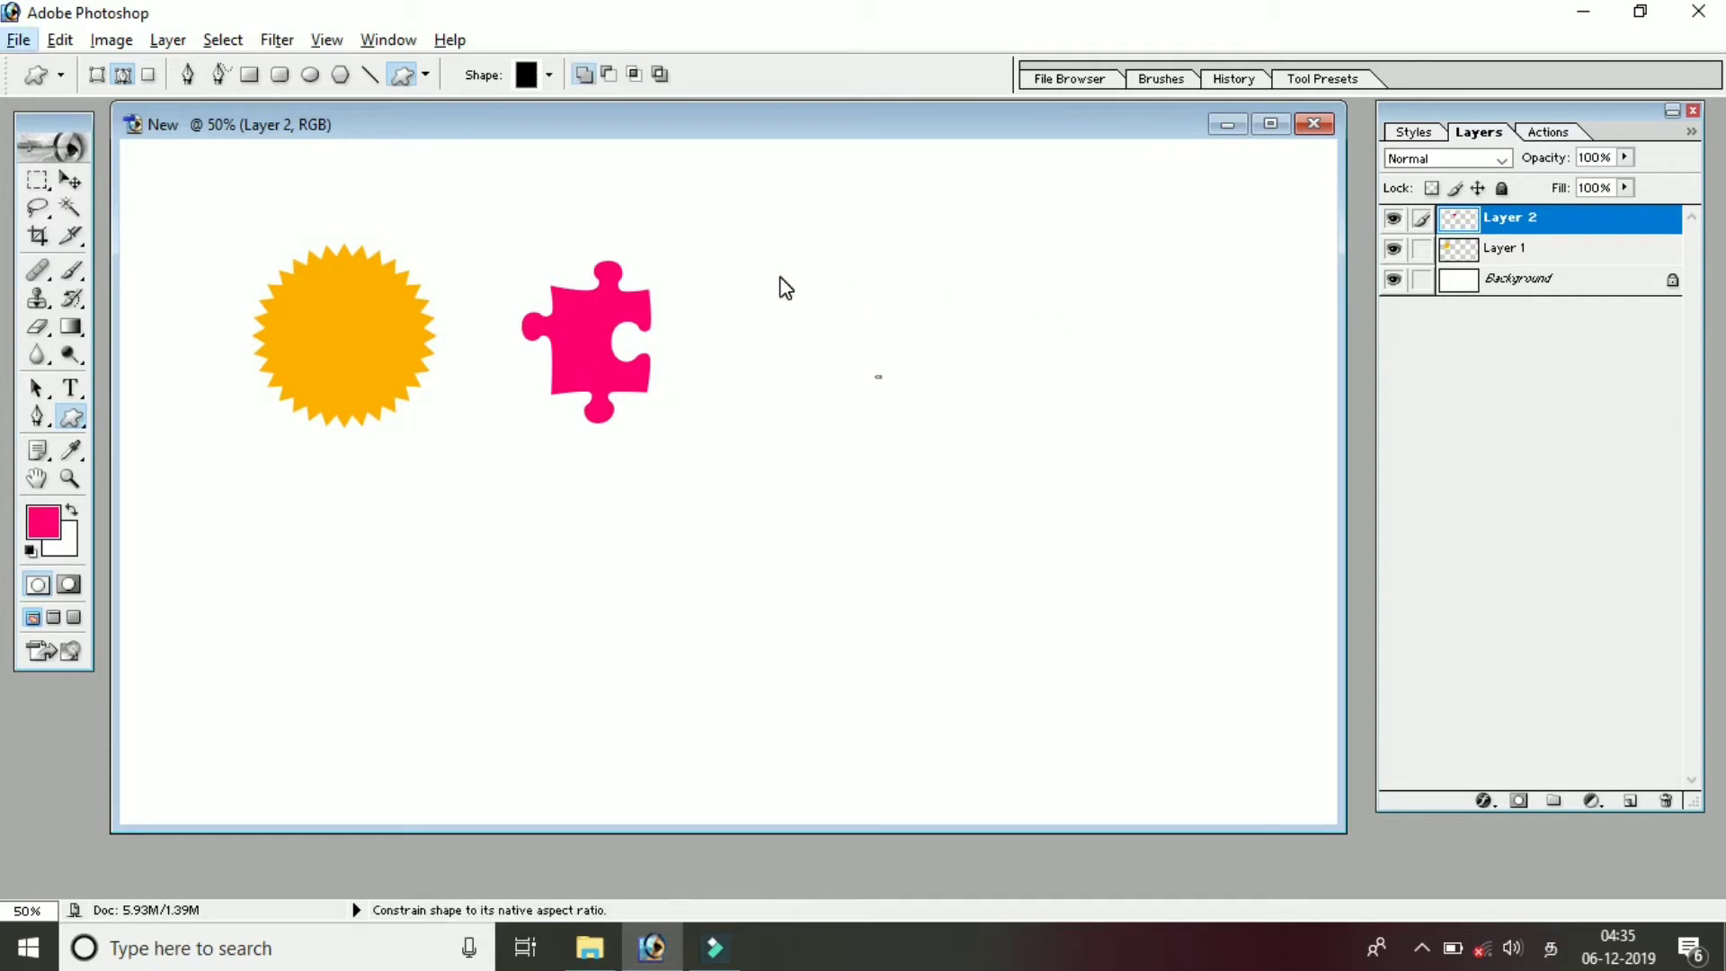
key("alt")
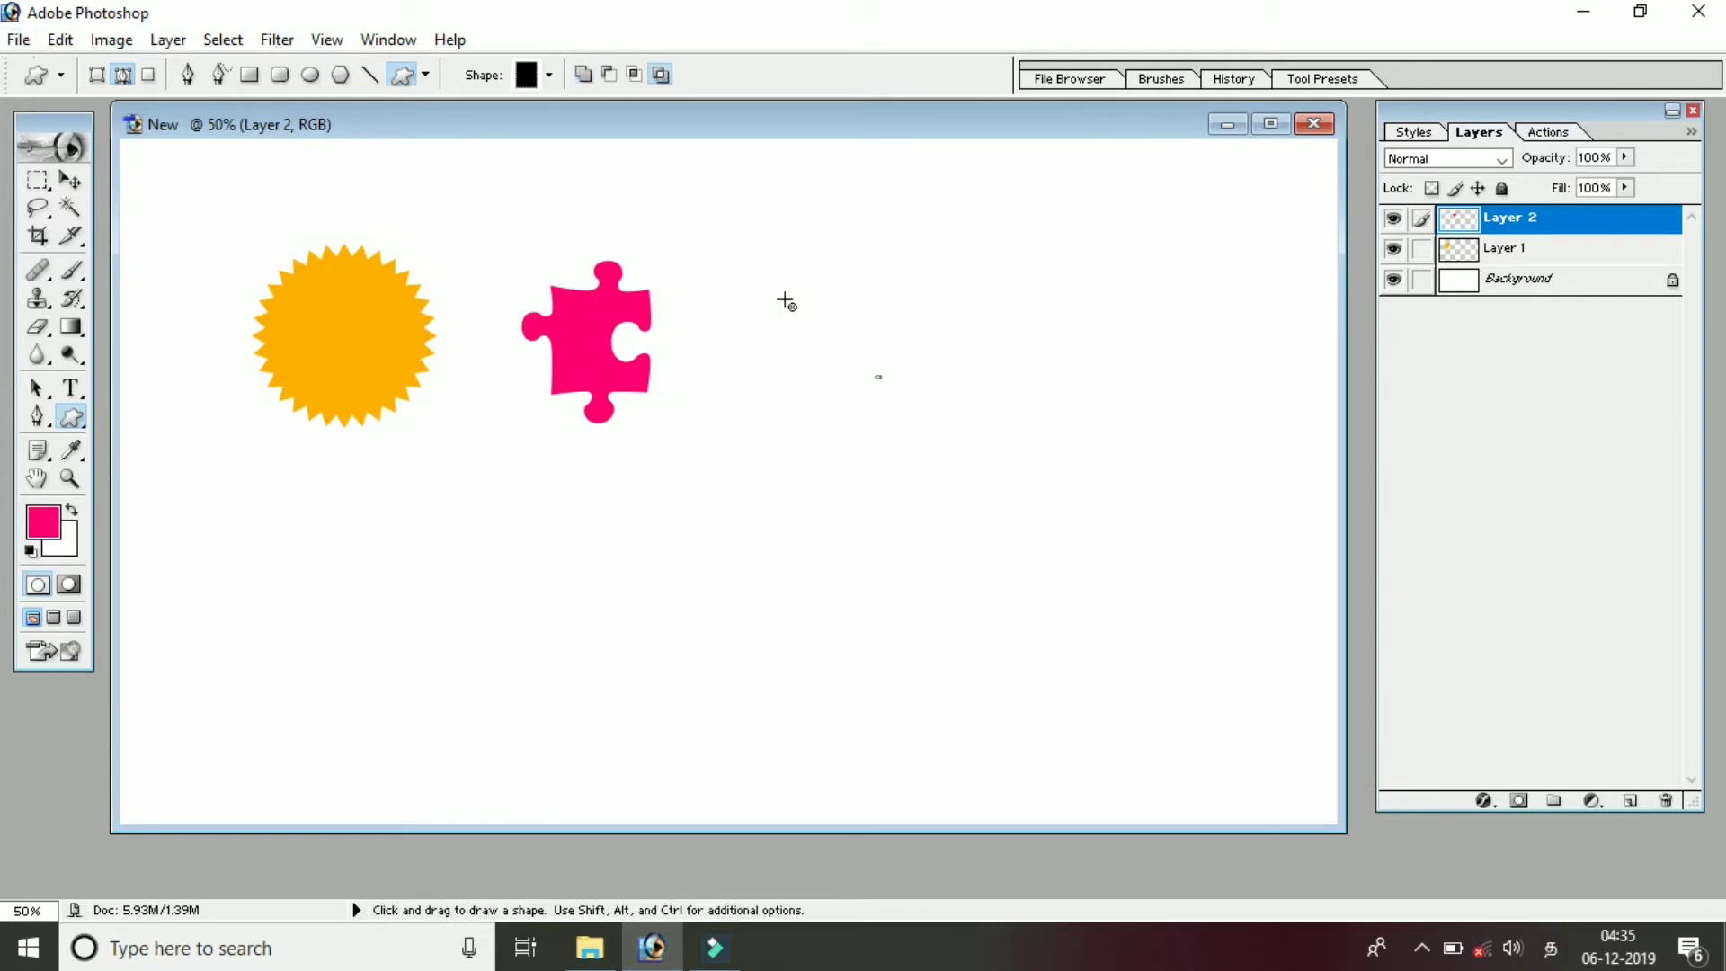
key("shift")
key("shift")
left_click_drag(758, 278, 935, 465)
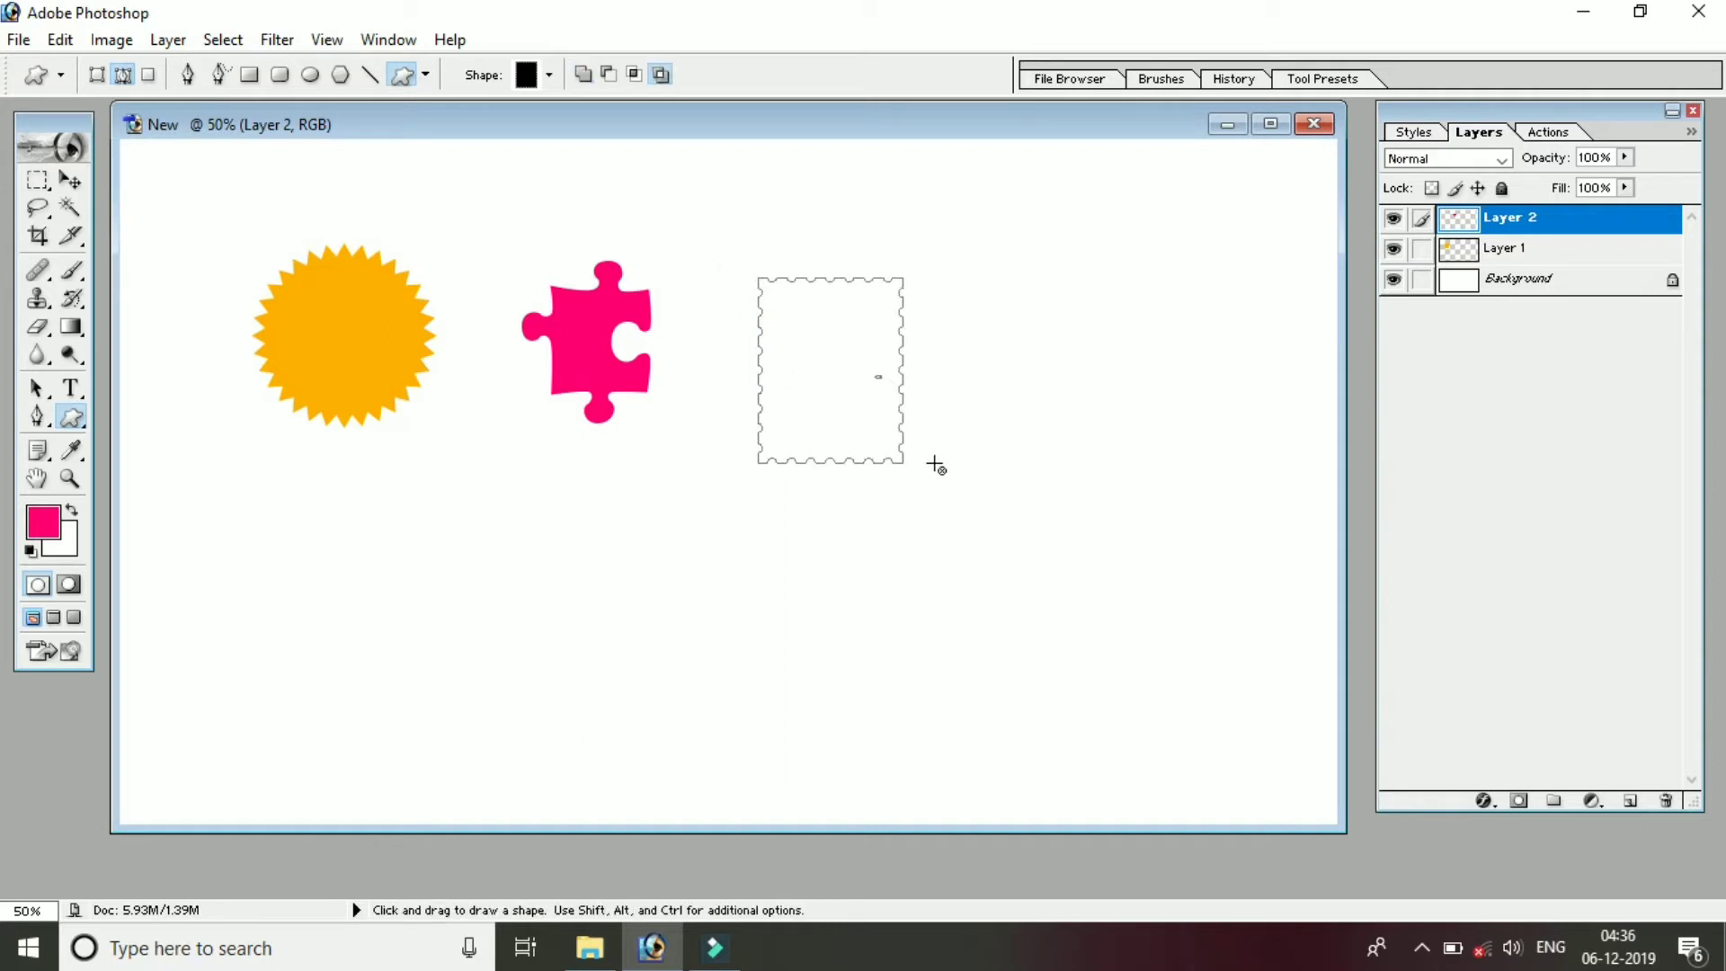
key("ctrl+Return")
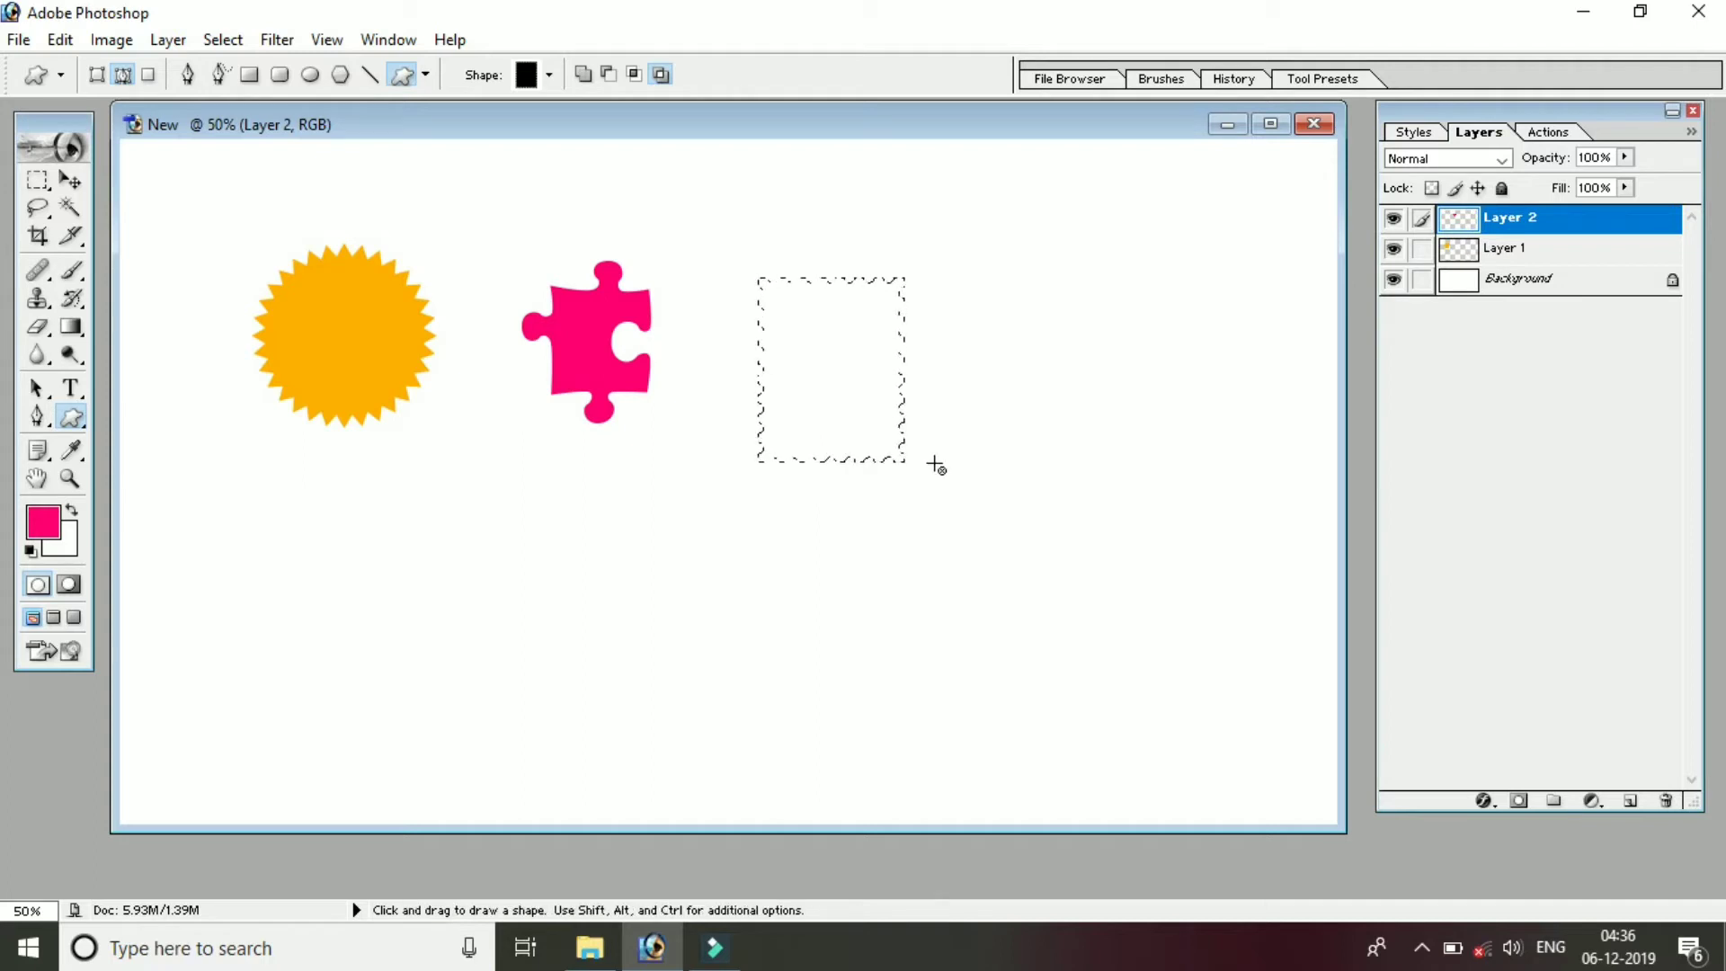
key("shift+Up")
key("shift+Up")
Step: Fill the stamp selection with green and deselect it with a Lasso click
left_click(42, 522)
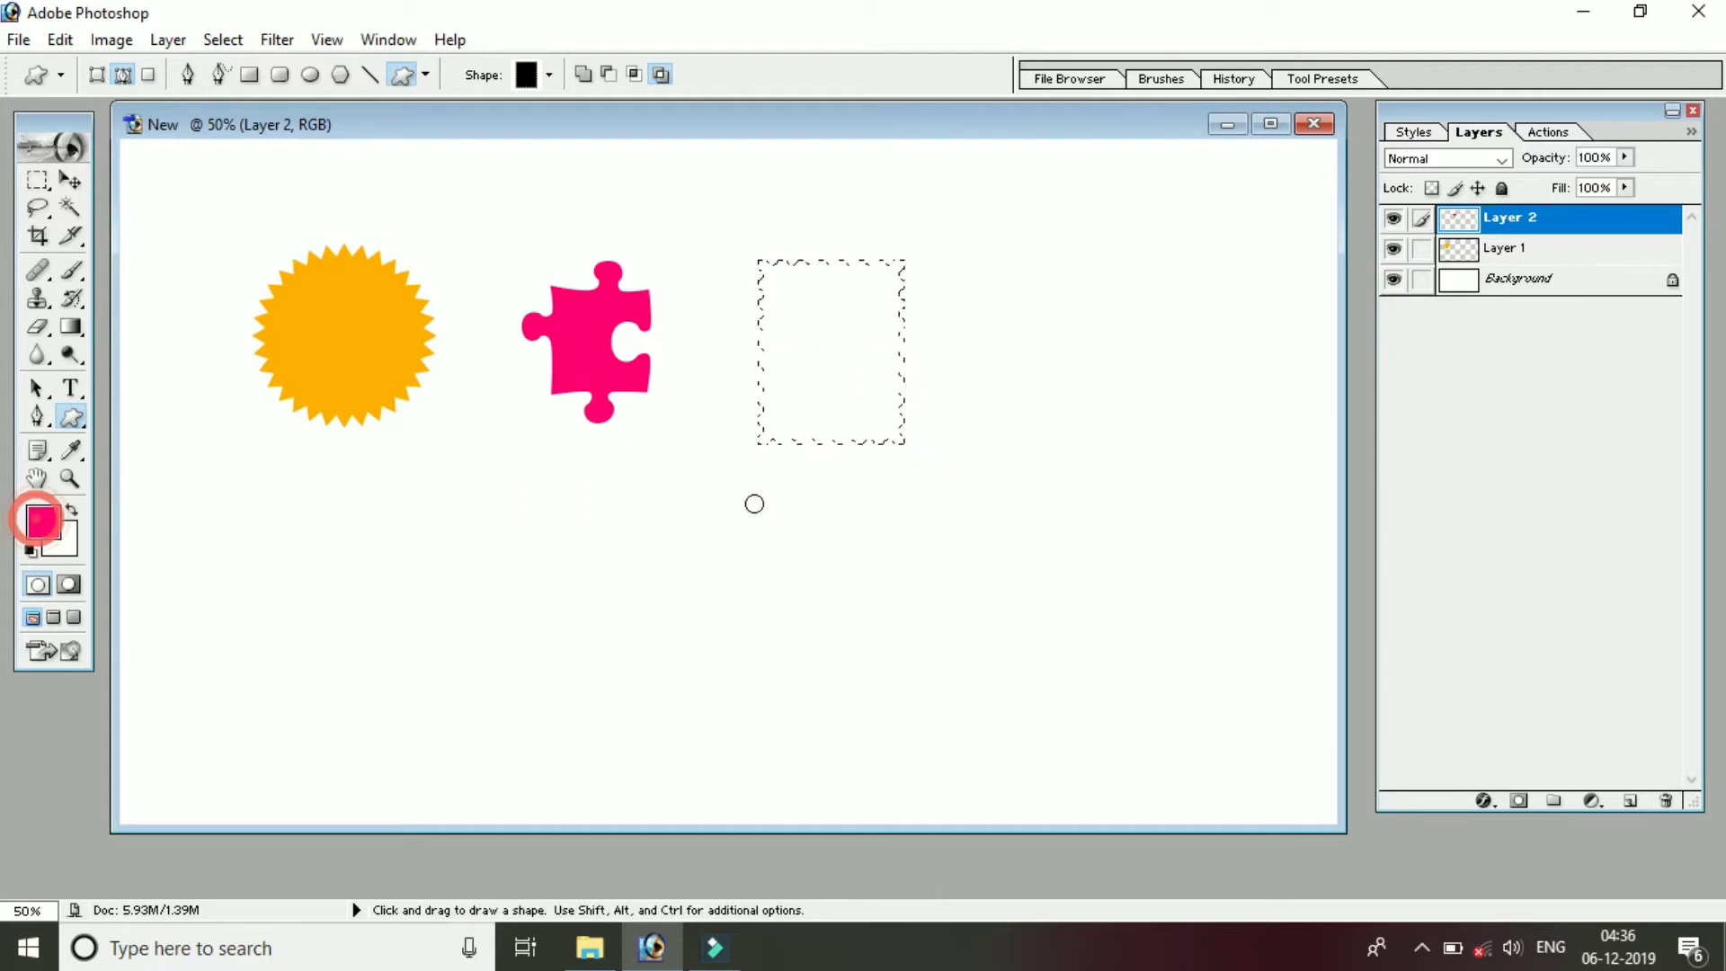
left_click(919, 537)
key("Return")
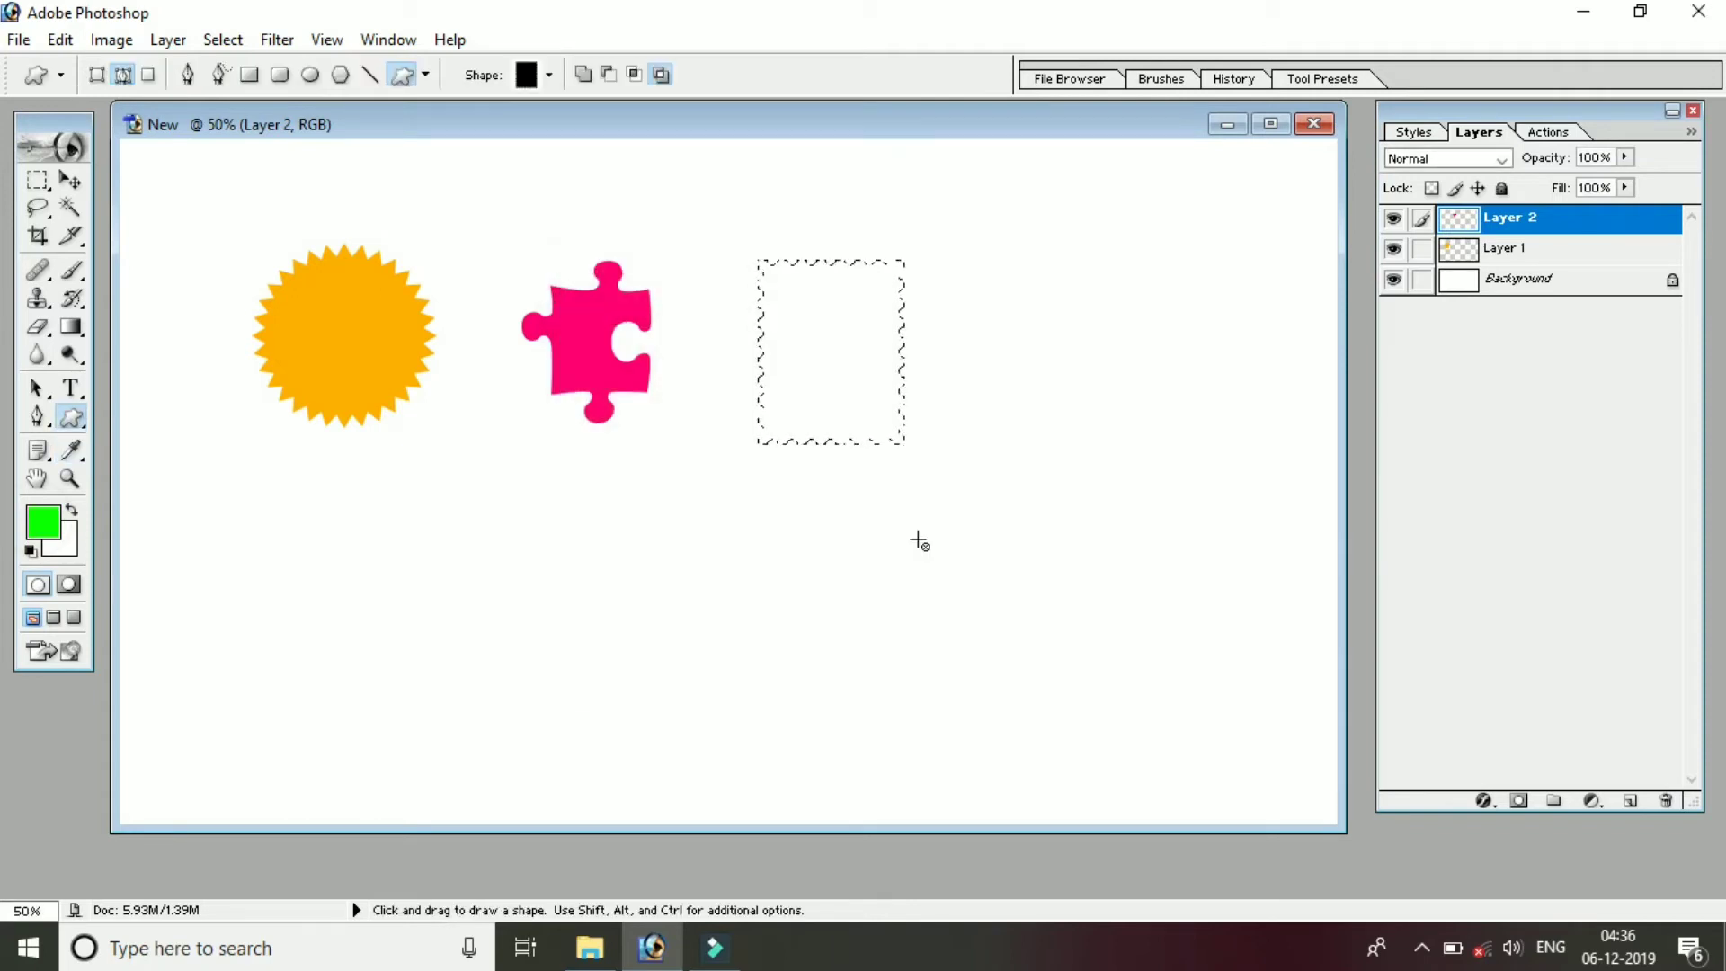
key("alt+BackSpace")
key("l")
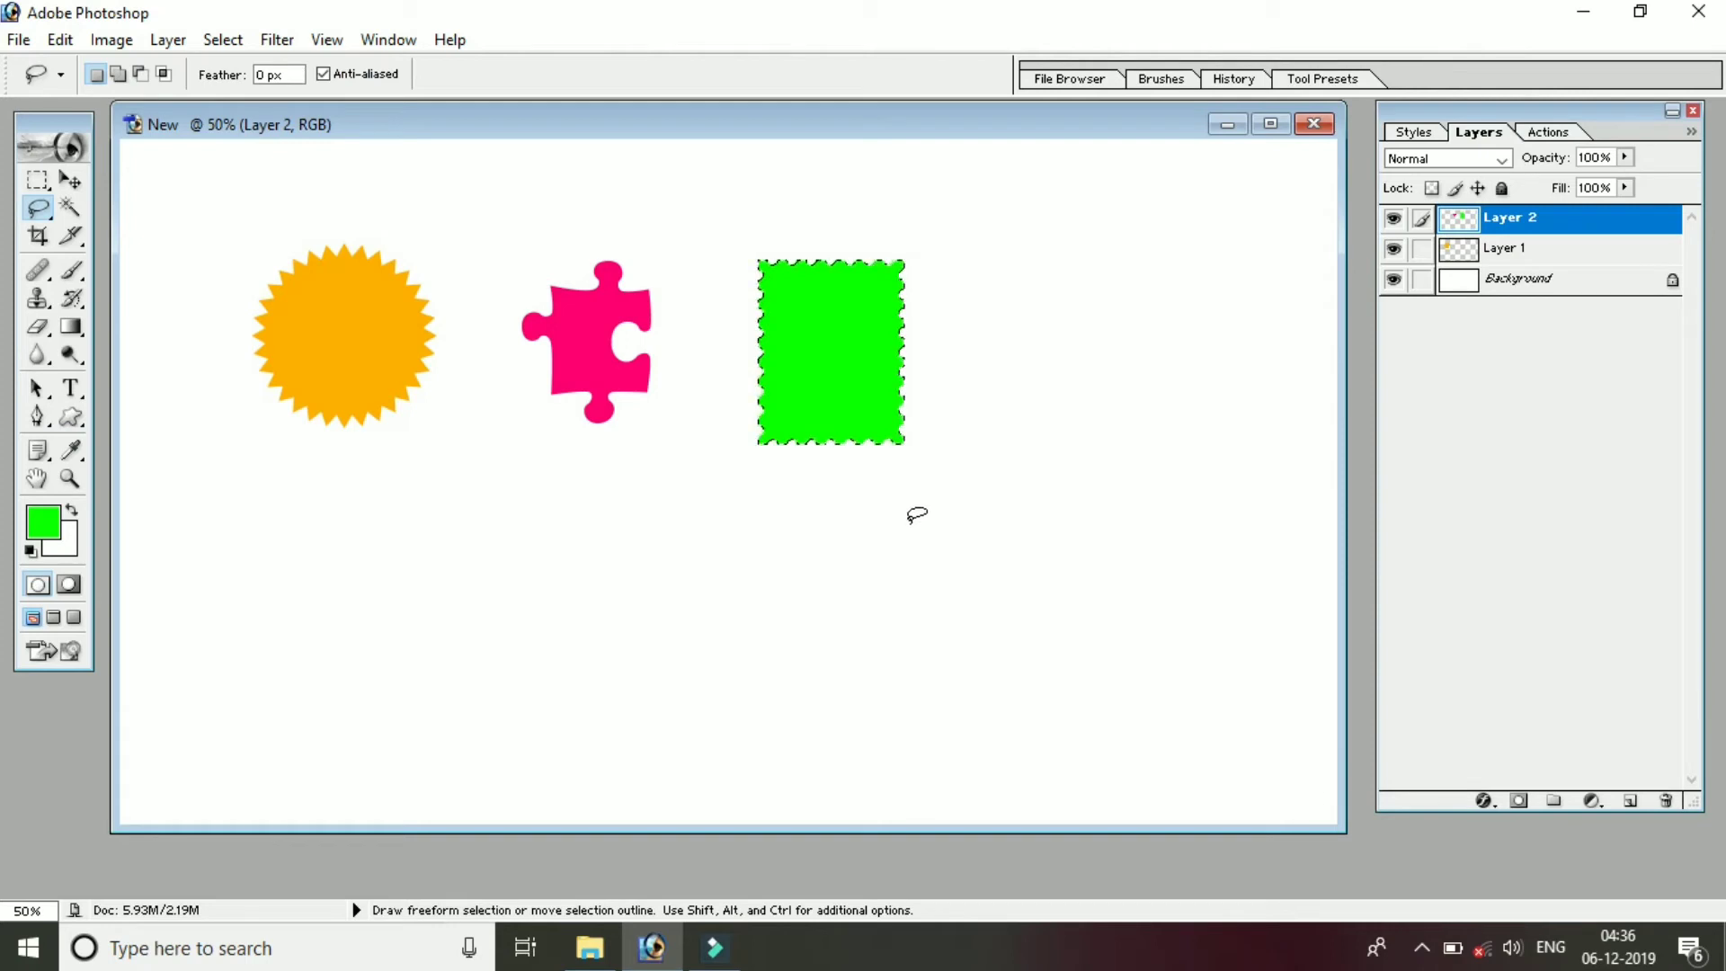
left_click(914, 521)
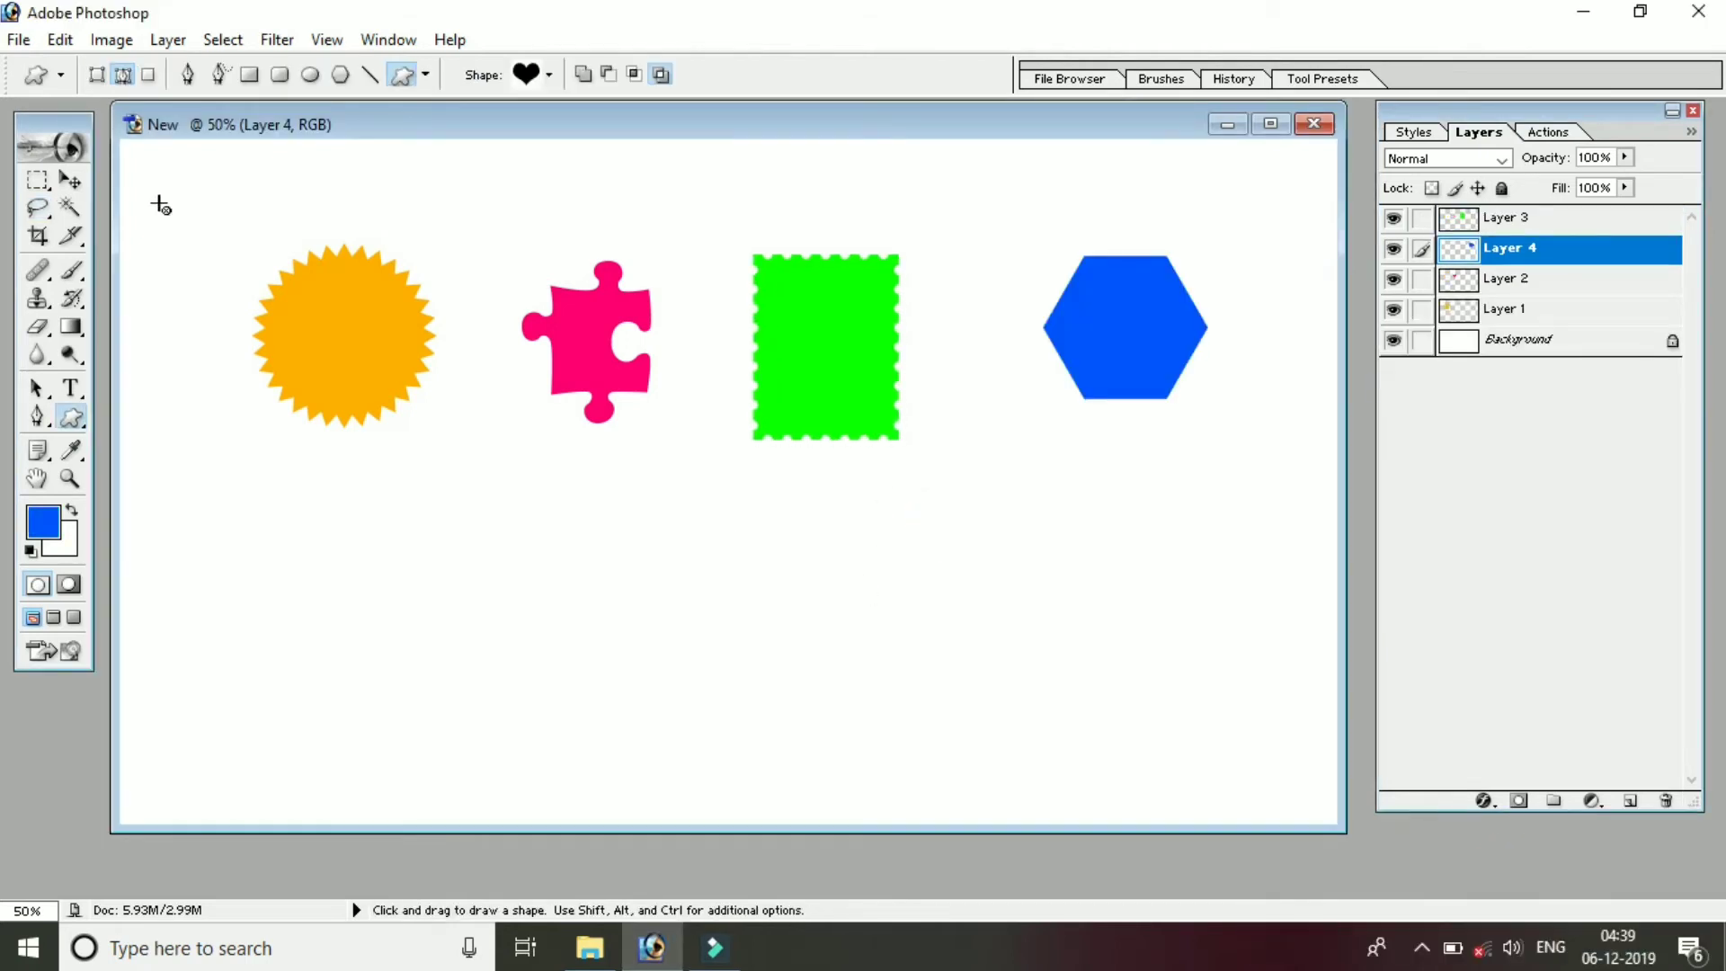
Step: Pick the heart shape, add a new layer, and draw a heart outline below the row
left_click(548, 74)
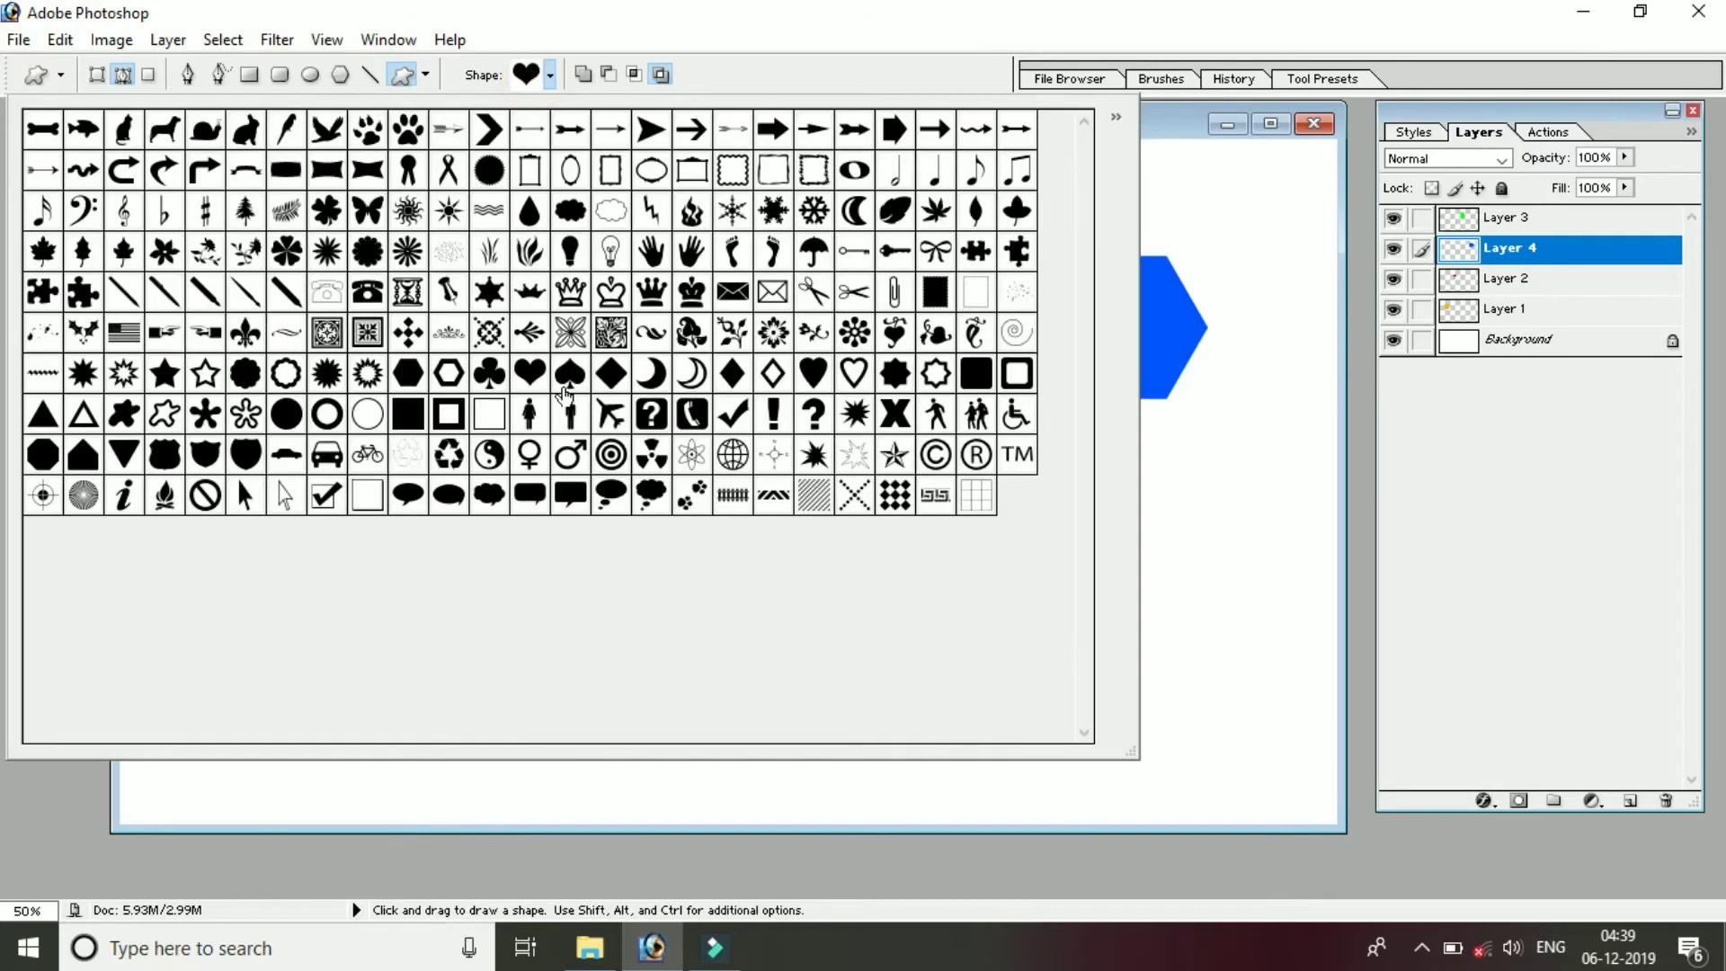
left_click(763, 814)
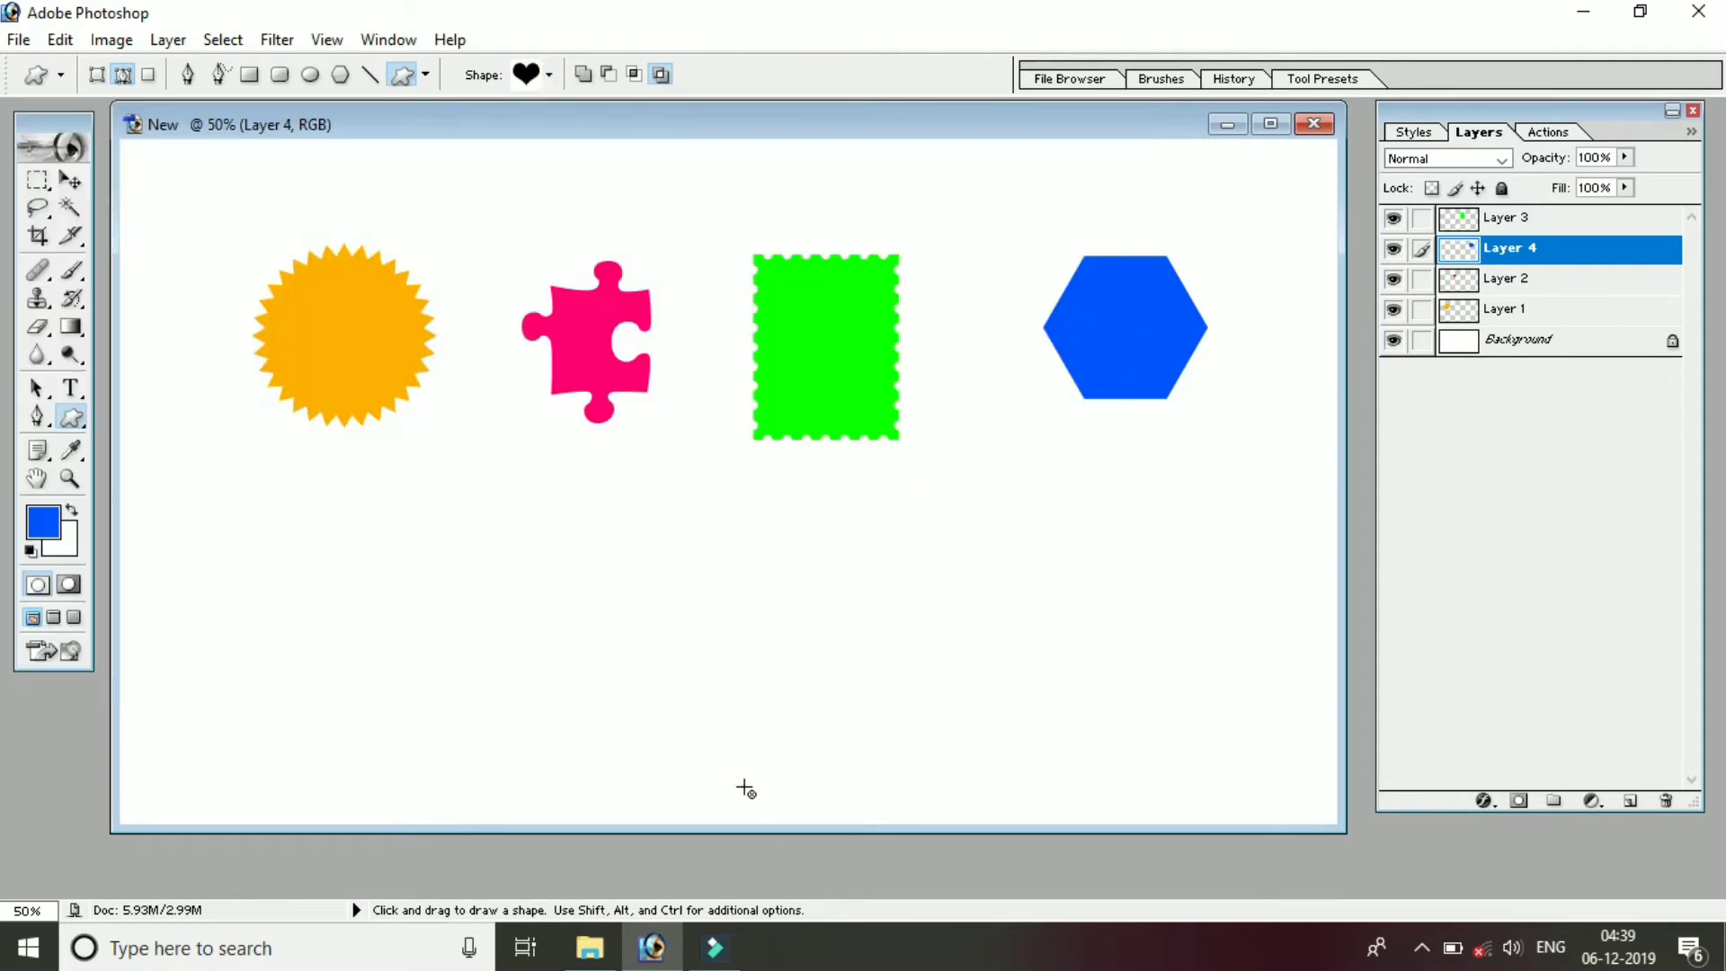
left_click(1629, 801)
left_click_drag(635, 542, 832, 719)
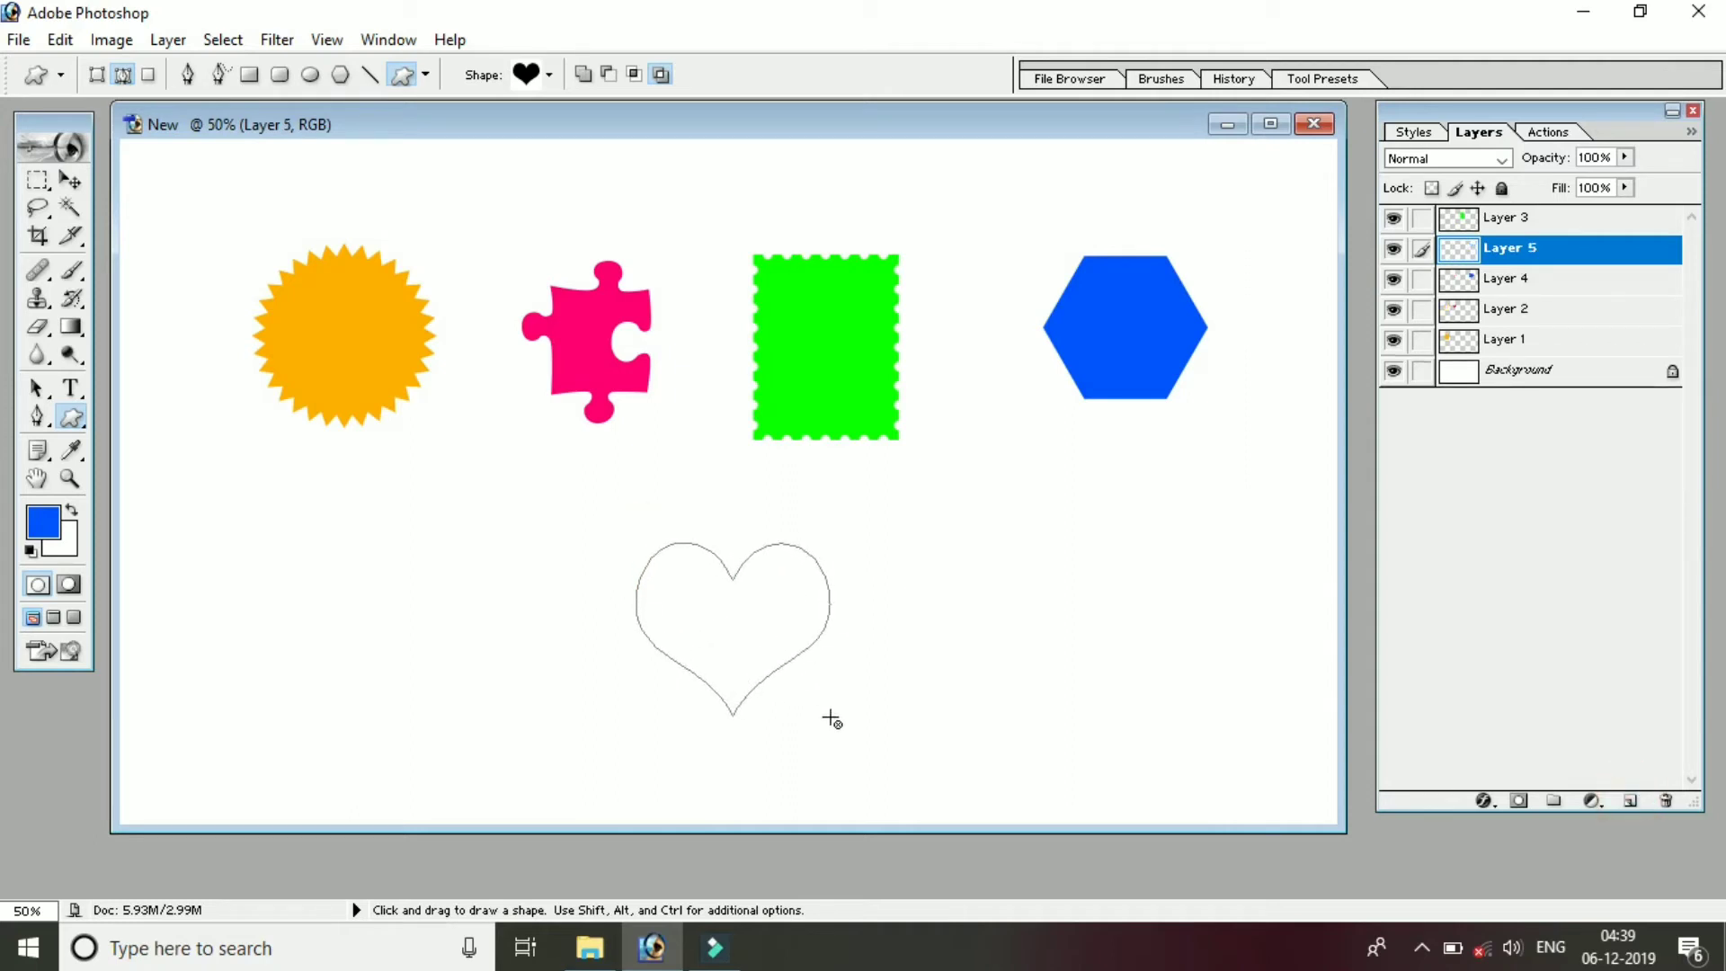
Step: Set the foreground to red, fill the heart selection, then deselect it
left_click(42, 521)
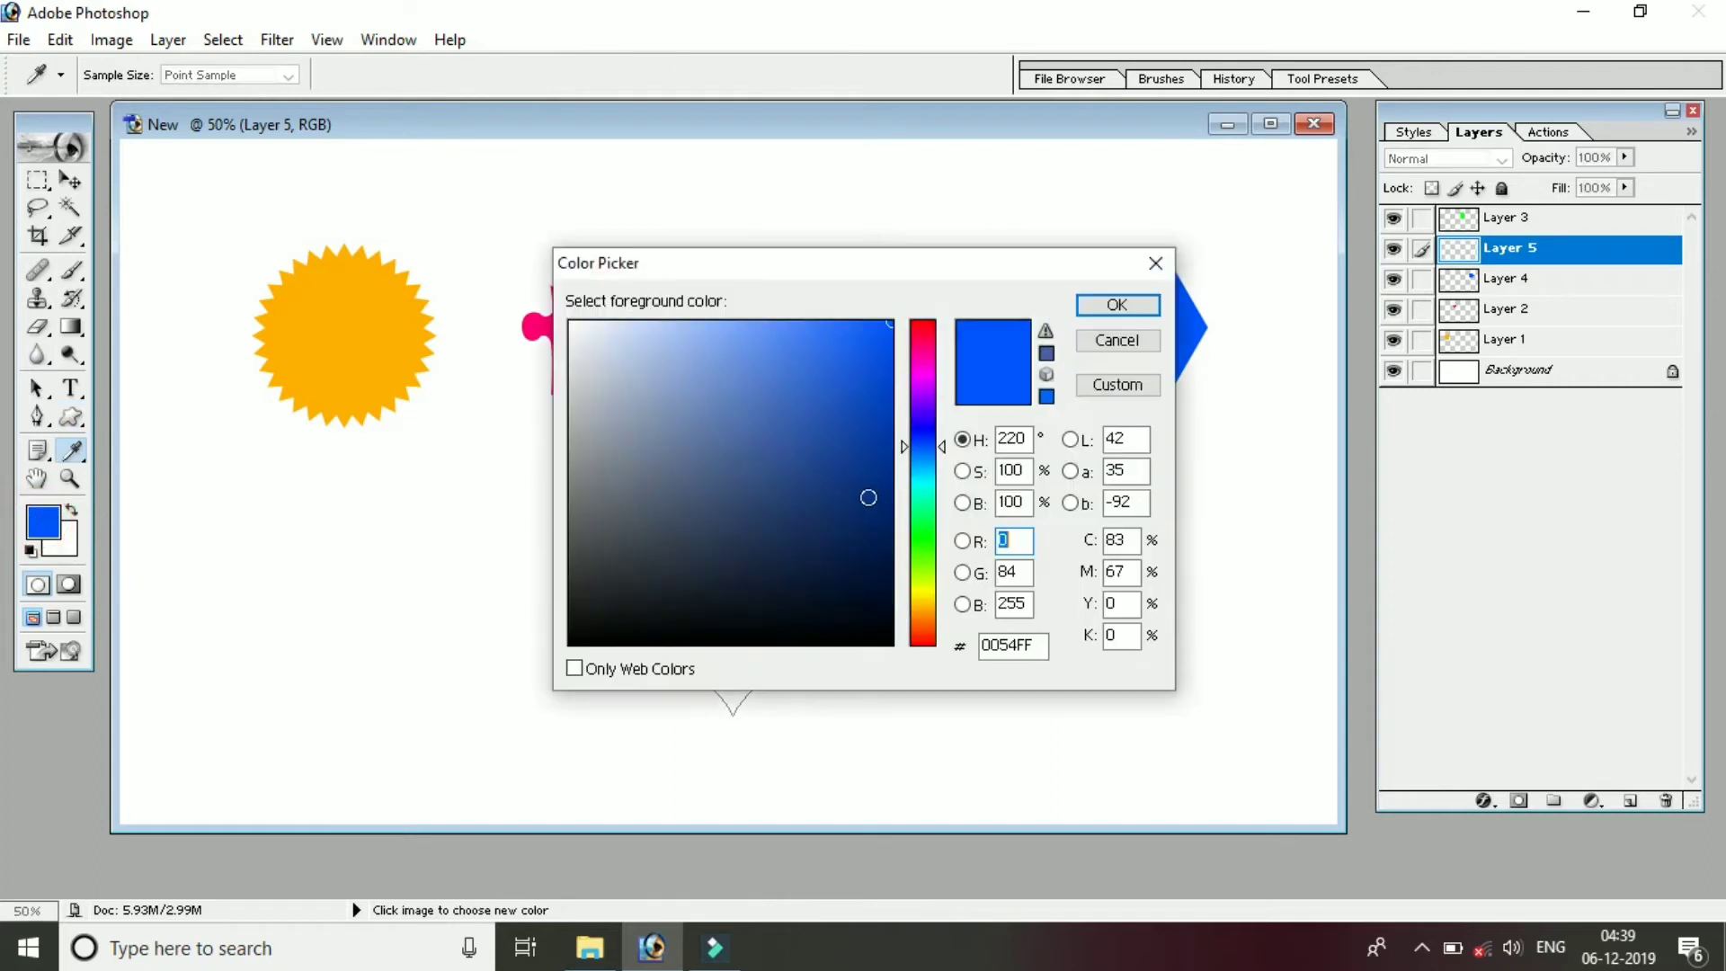
left_click_drag(924, 582, 928, 670)
key("Return")
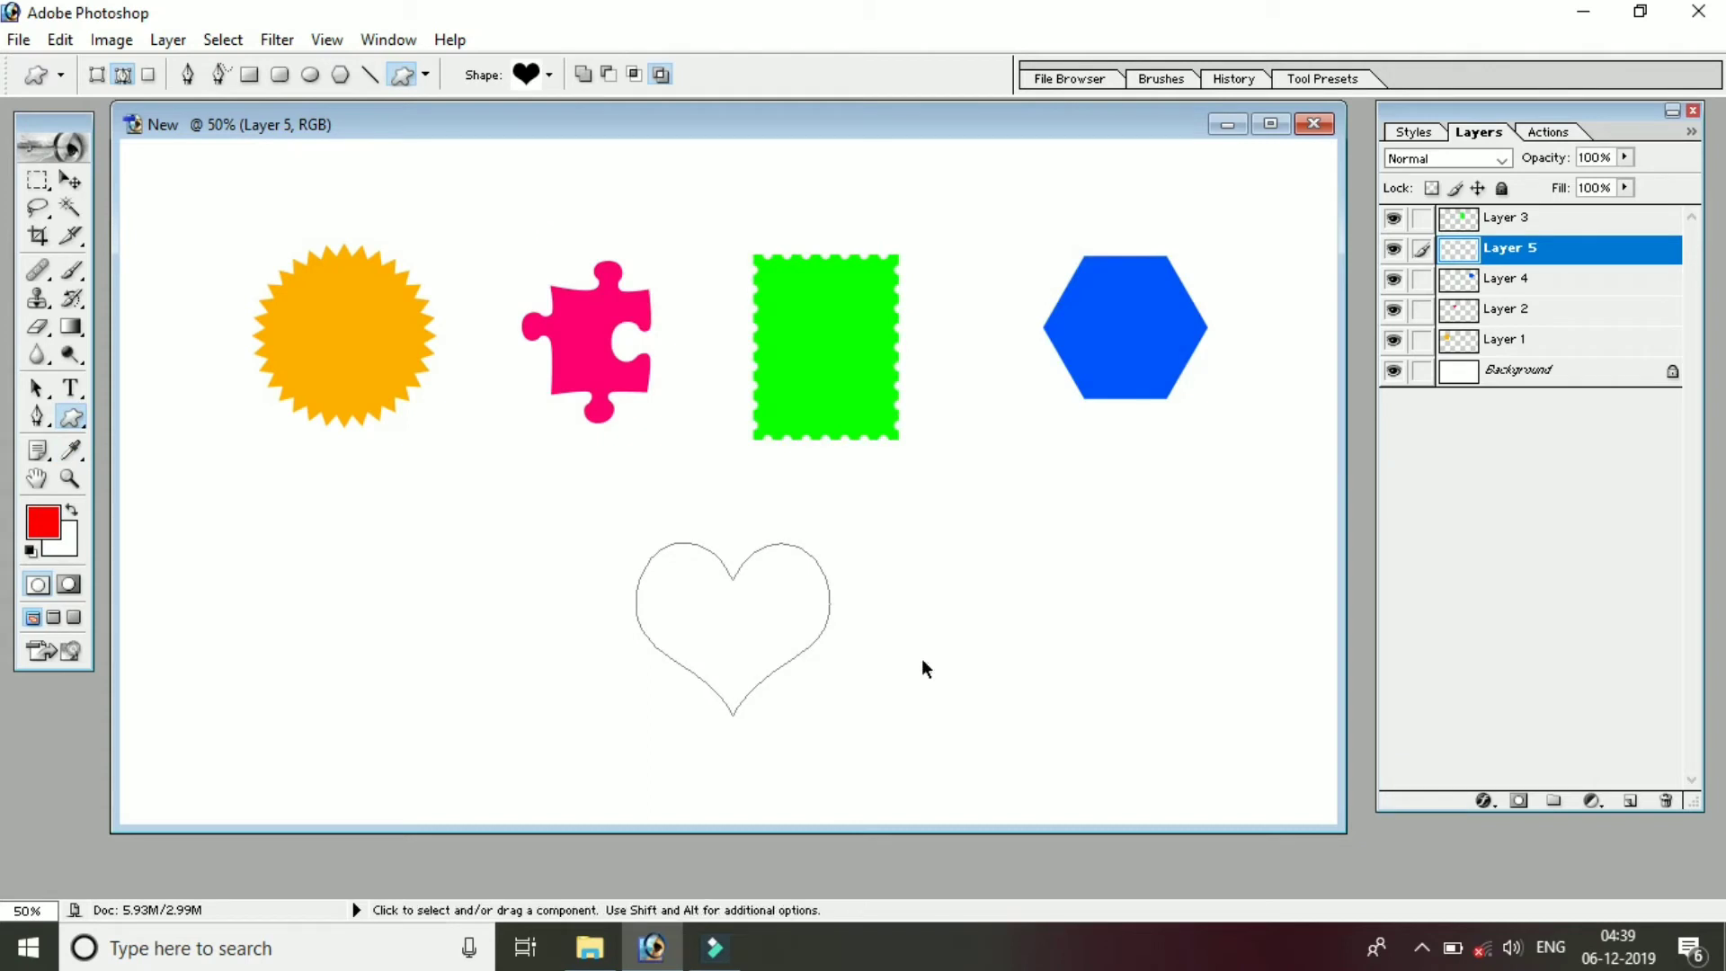
key("ctrl+Return")
left_click_drag(924, 663, 925, 664)
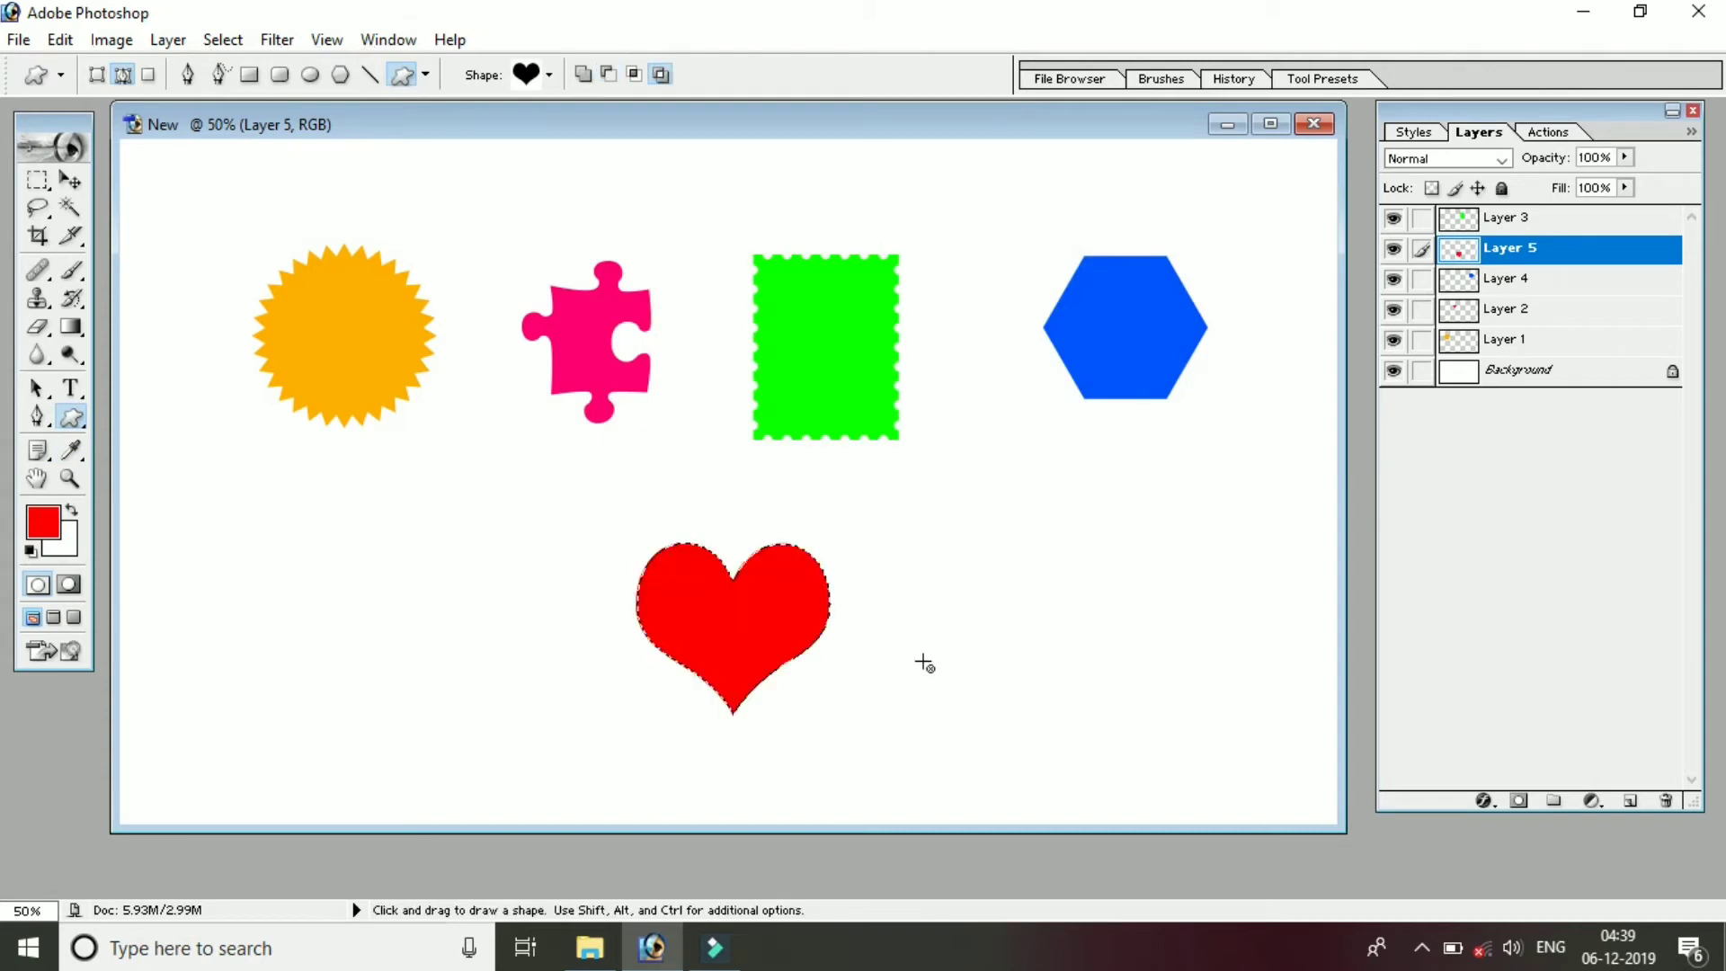
key("l")
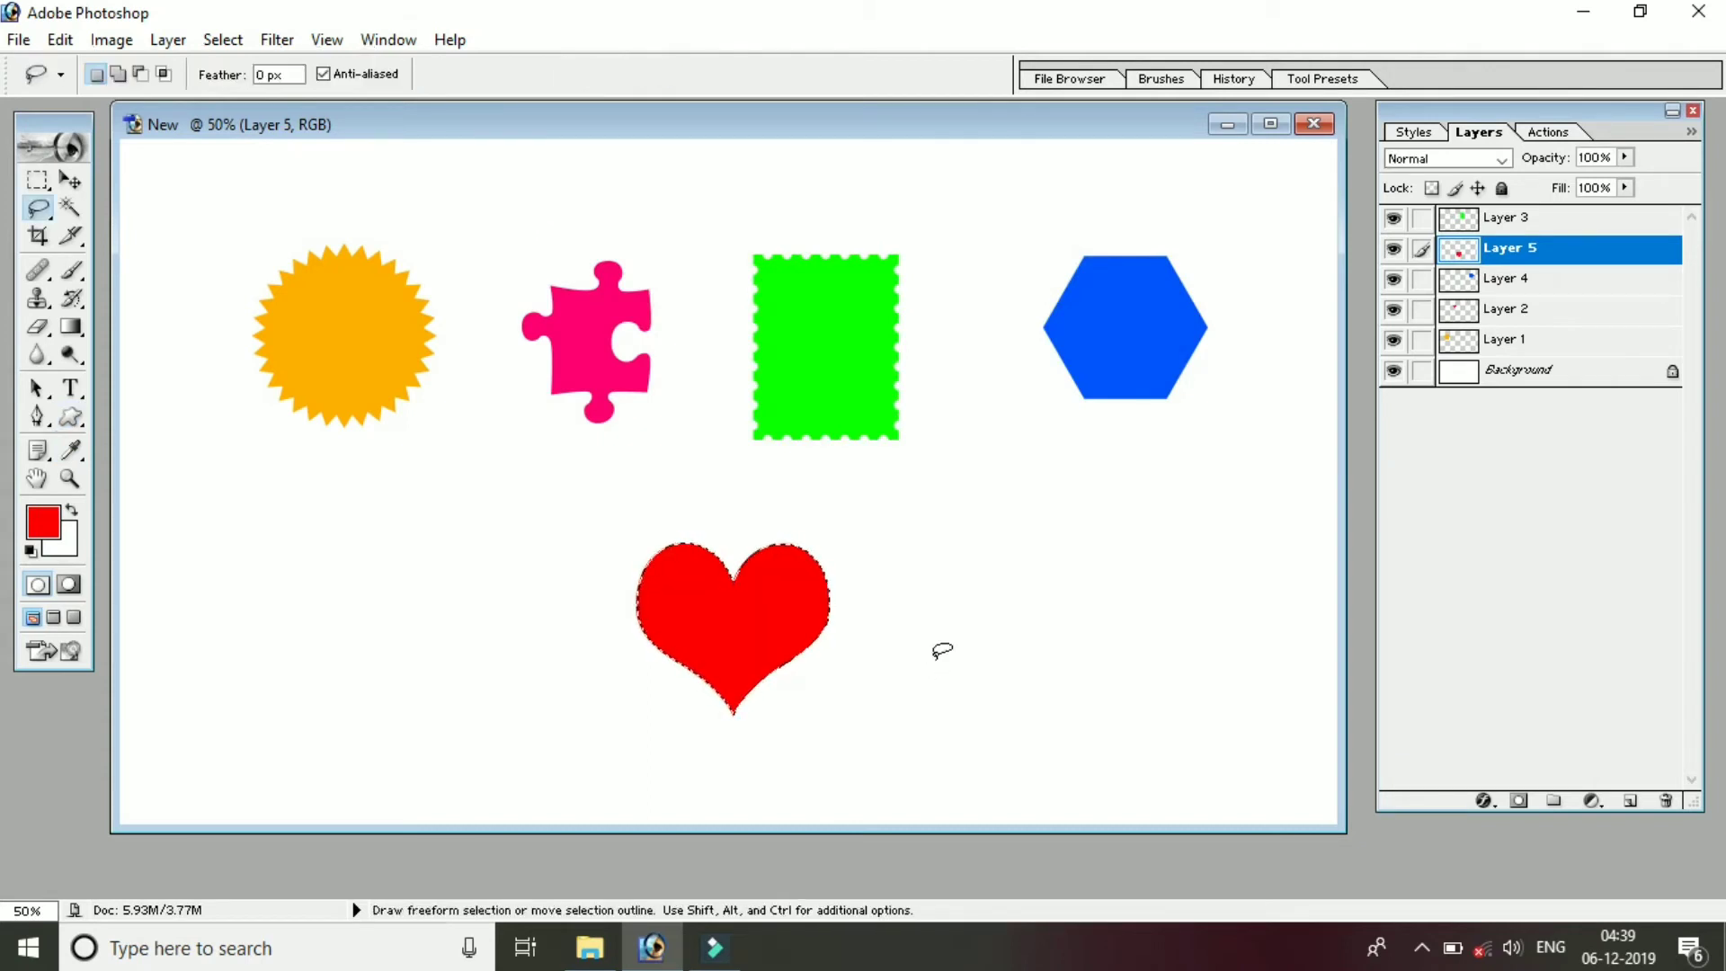
left_click(935, 657)
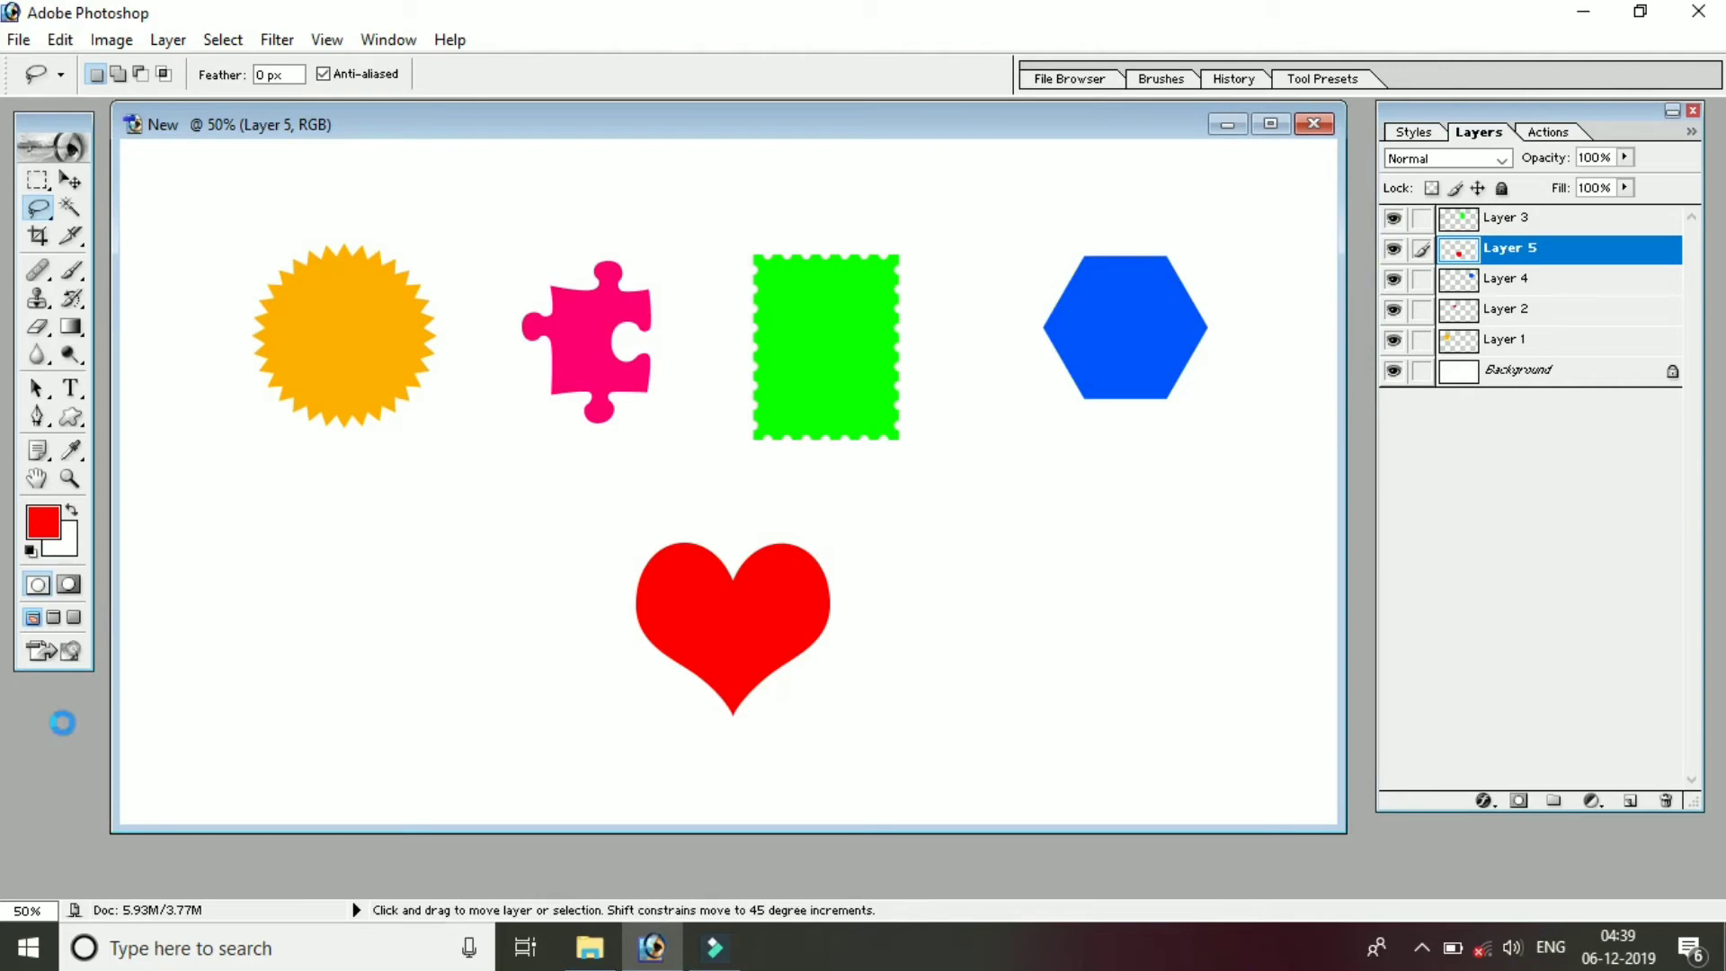
key("ctrl+o")
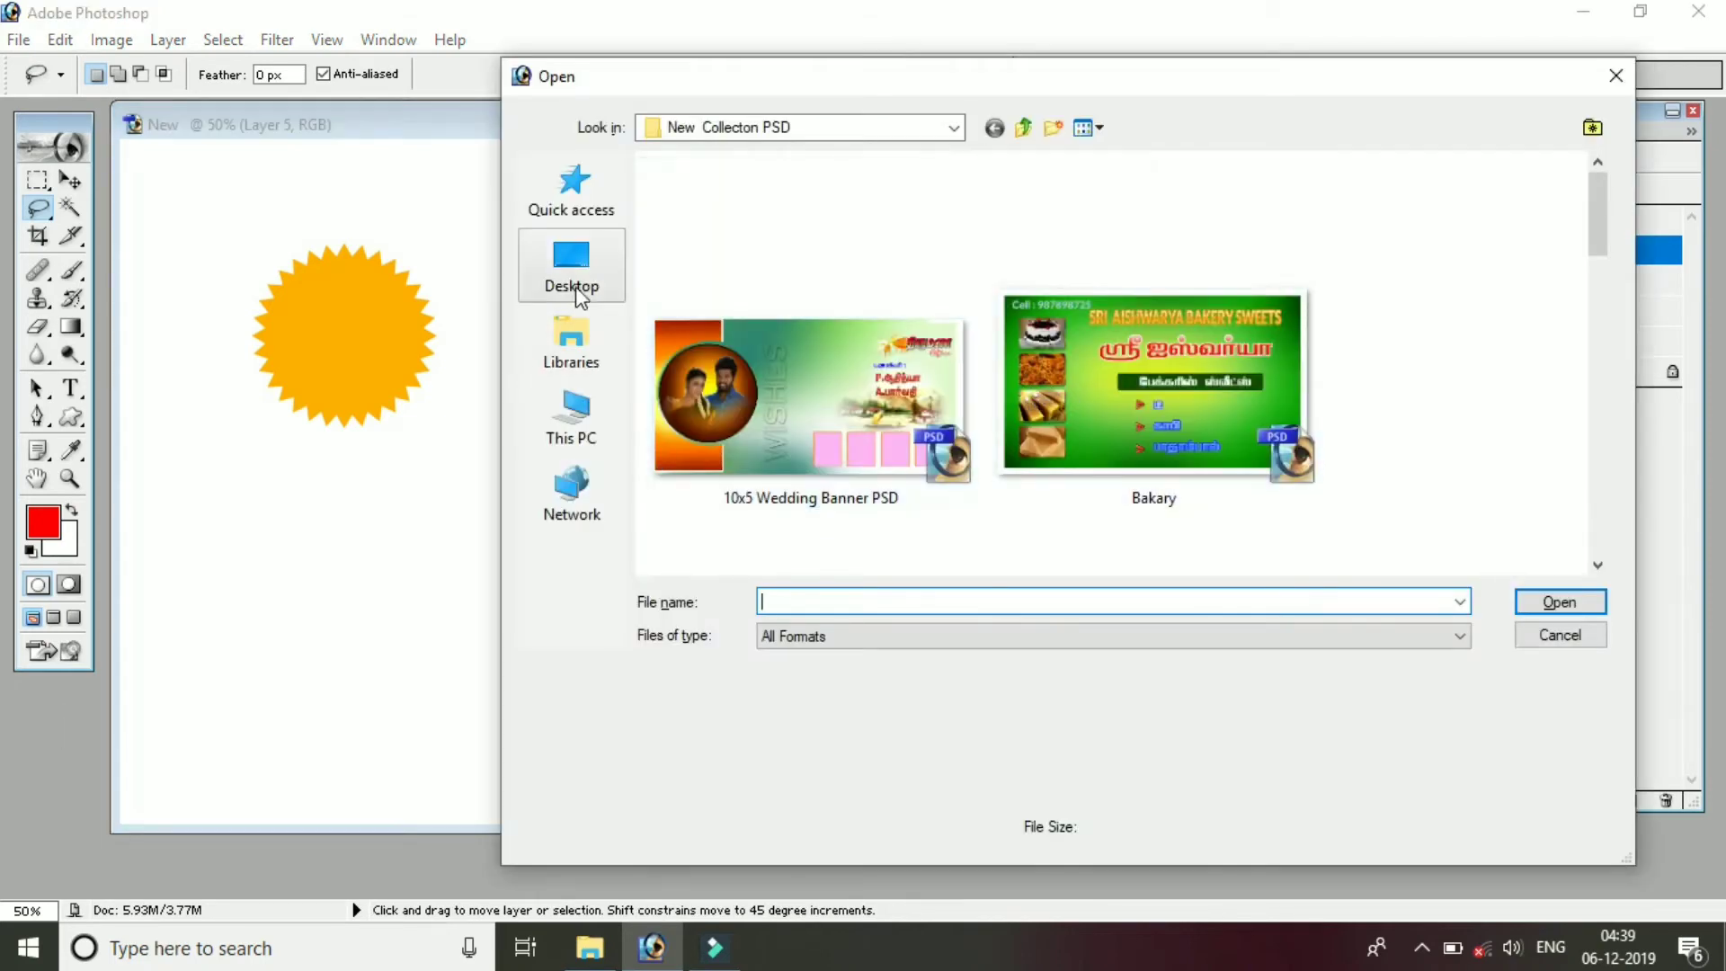
Step: Open the portrait photo sha1.jpg from the Downloads folder
left_click(572, 260)
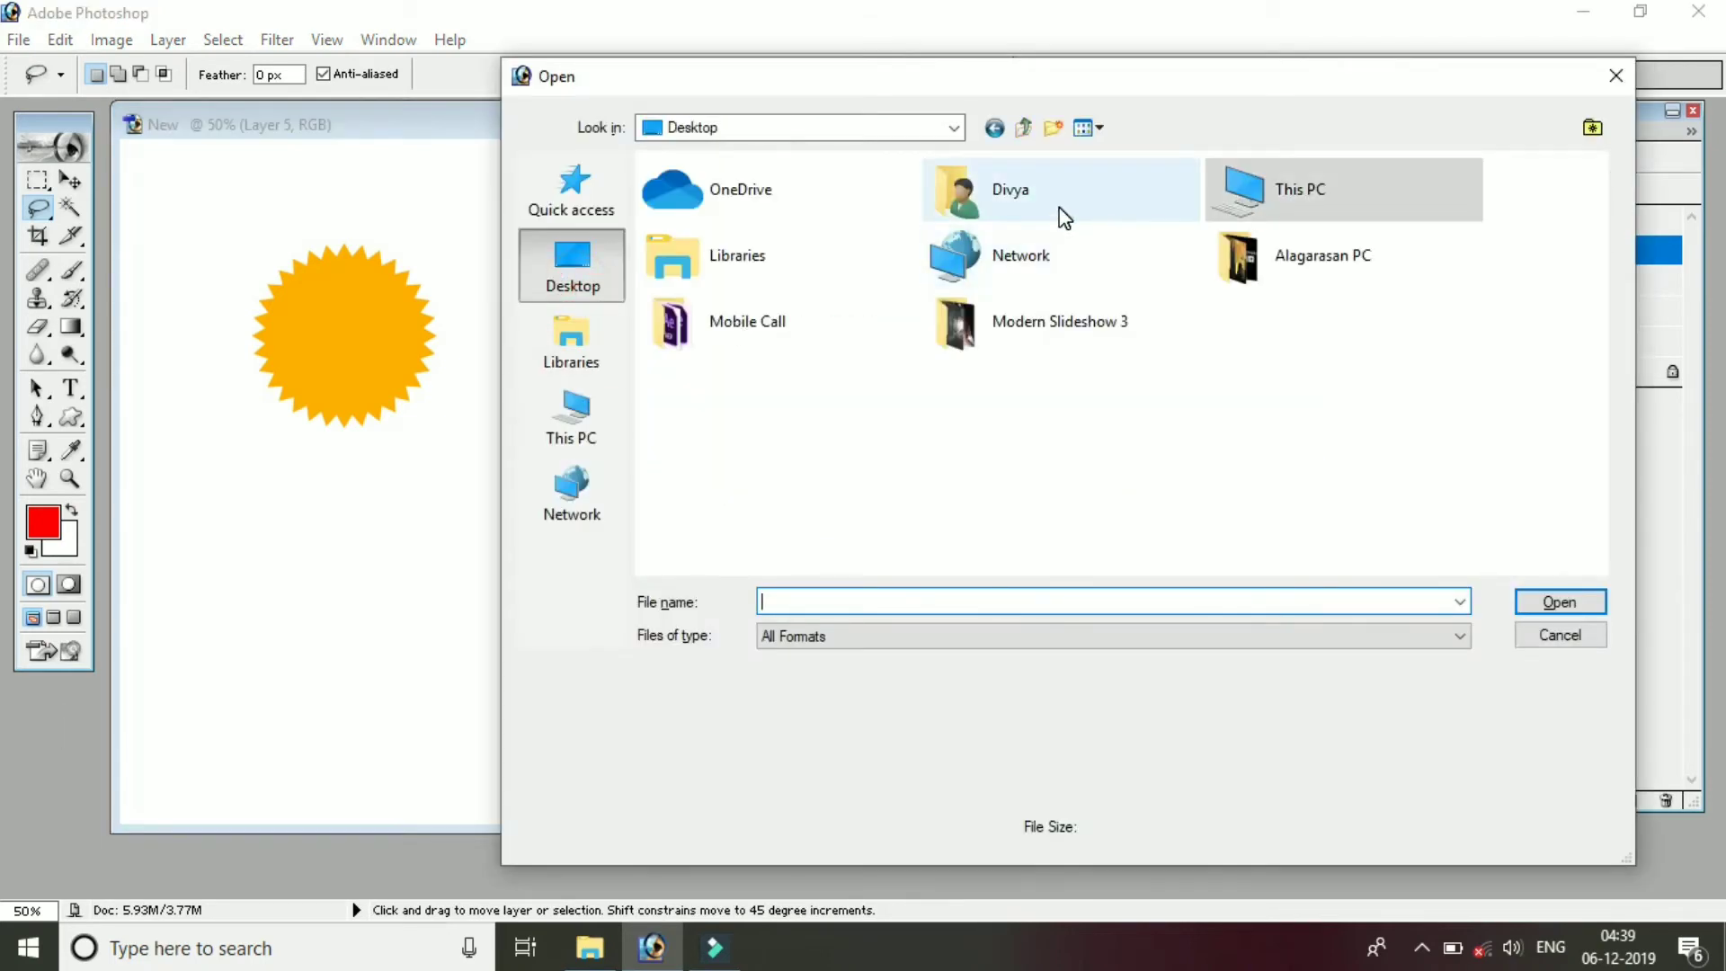
double_click(1061, 216)
double_click(1061, 216)
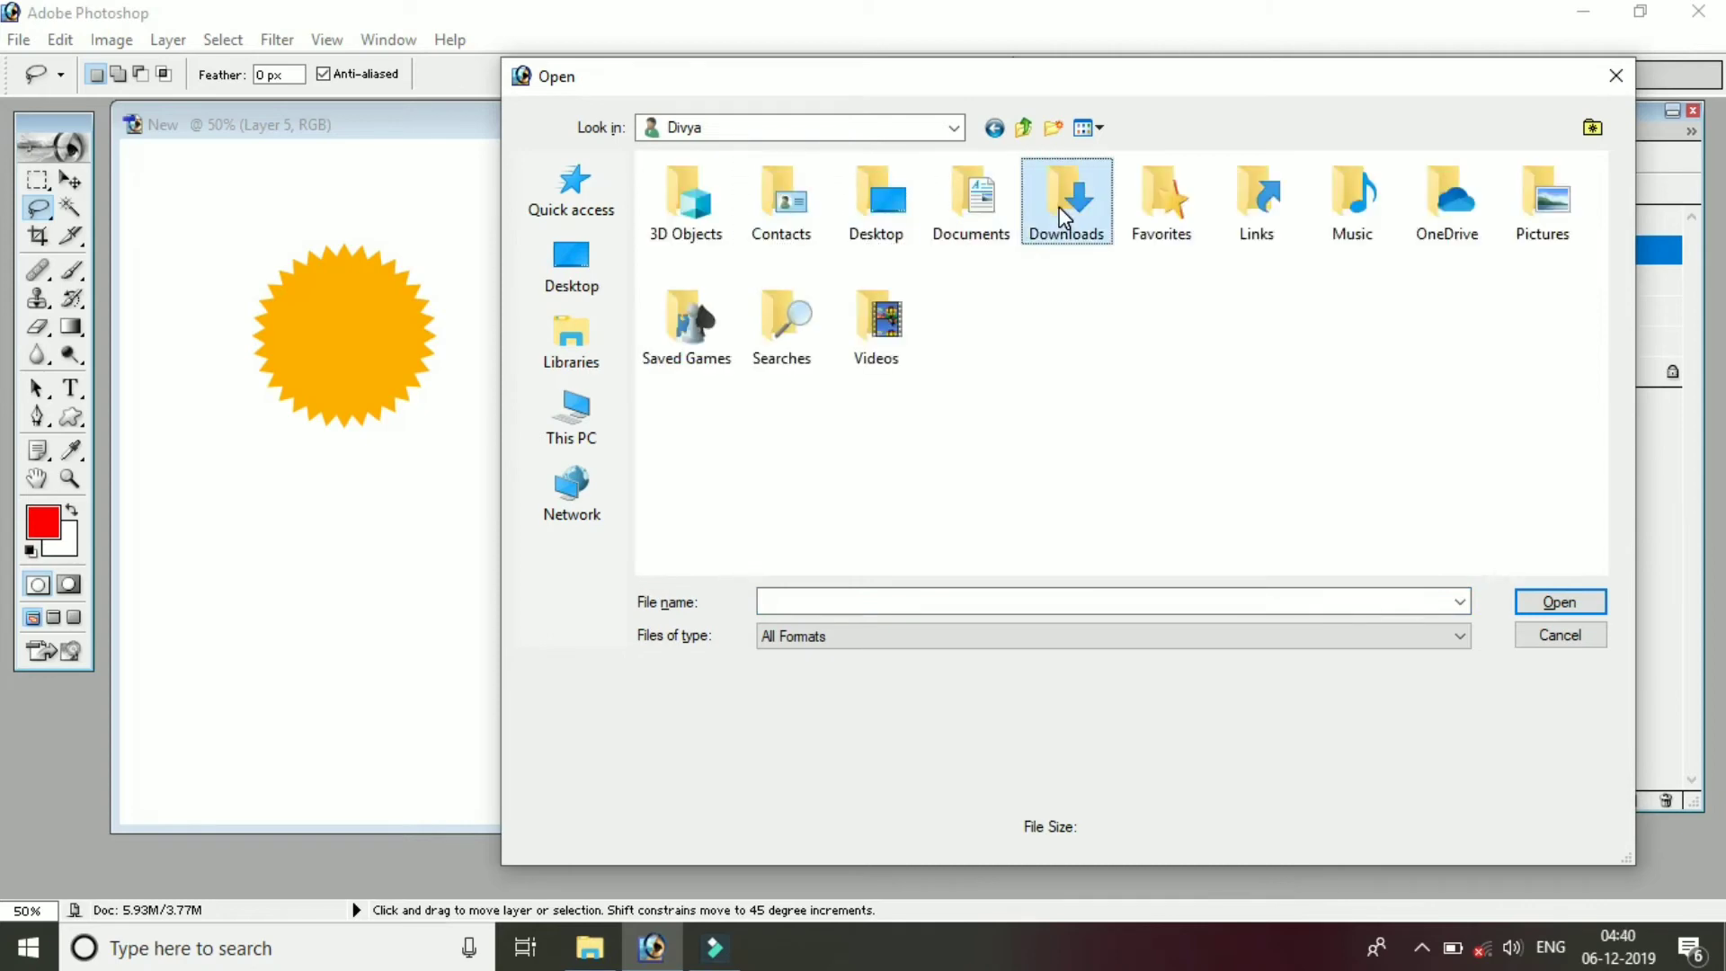
key("Right")
key("Right")
key("Return")
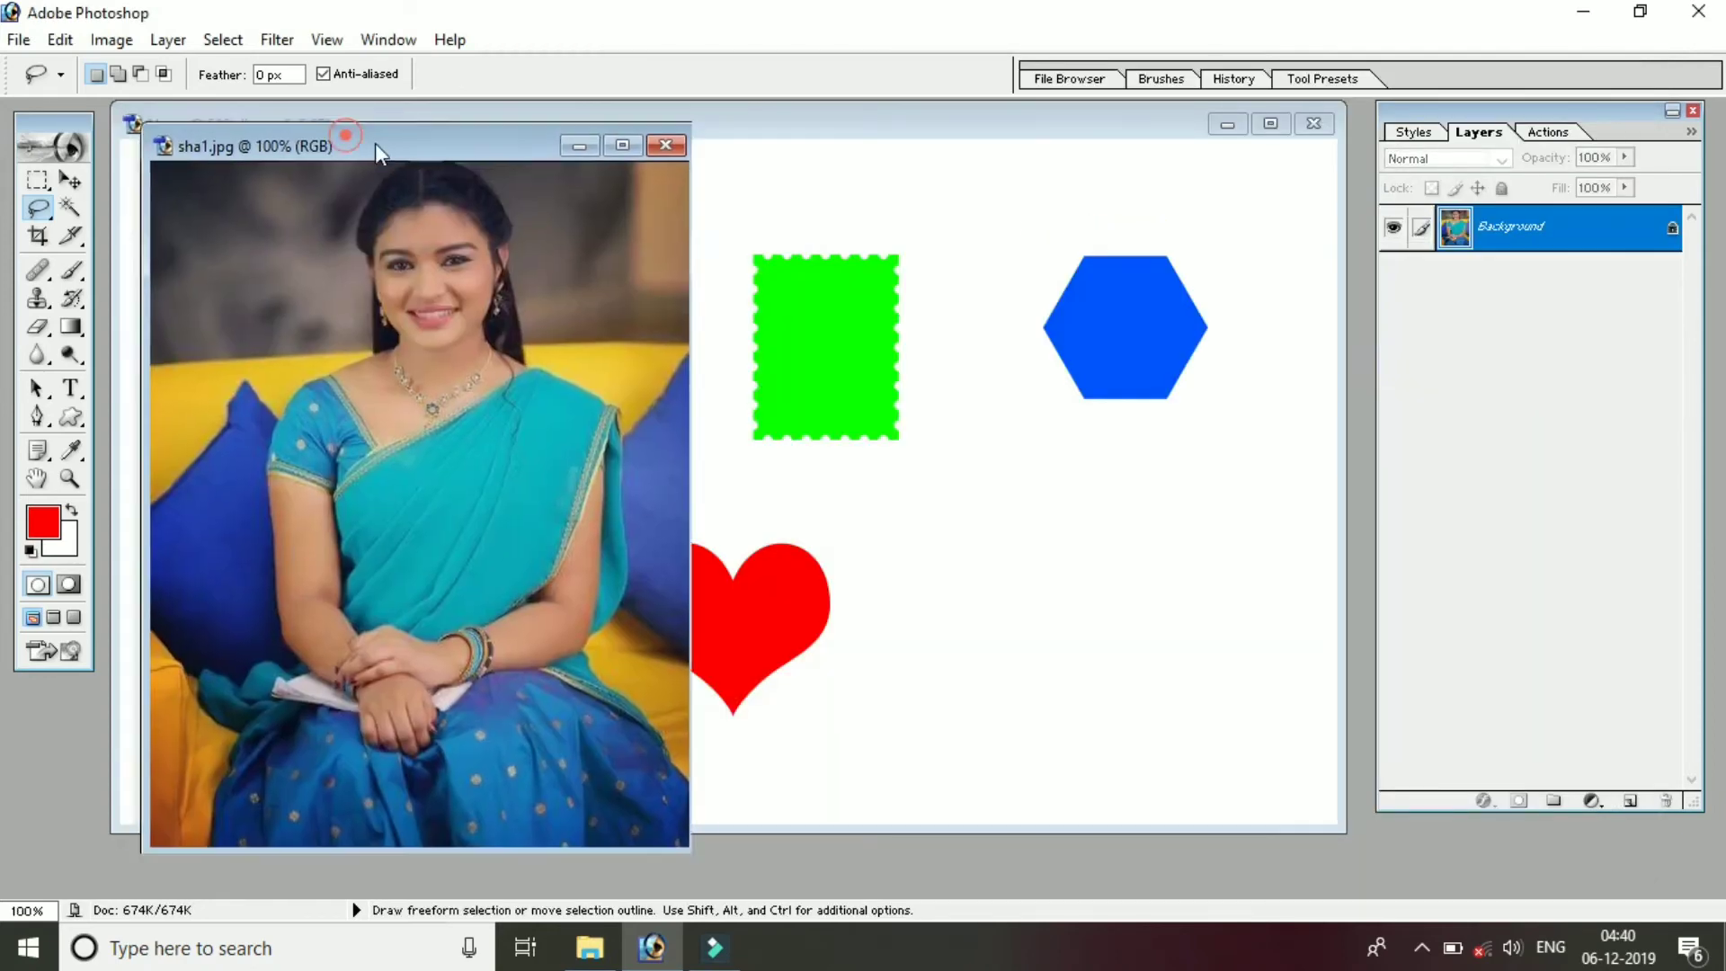
left_click_drag(346, 136, 356, 133)
Step: Select all of the photo, copy it, and close the photo window
left_click(220, 42)
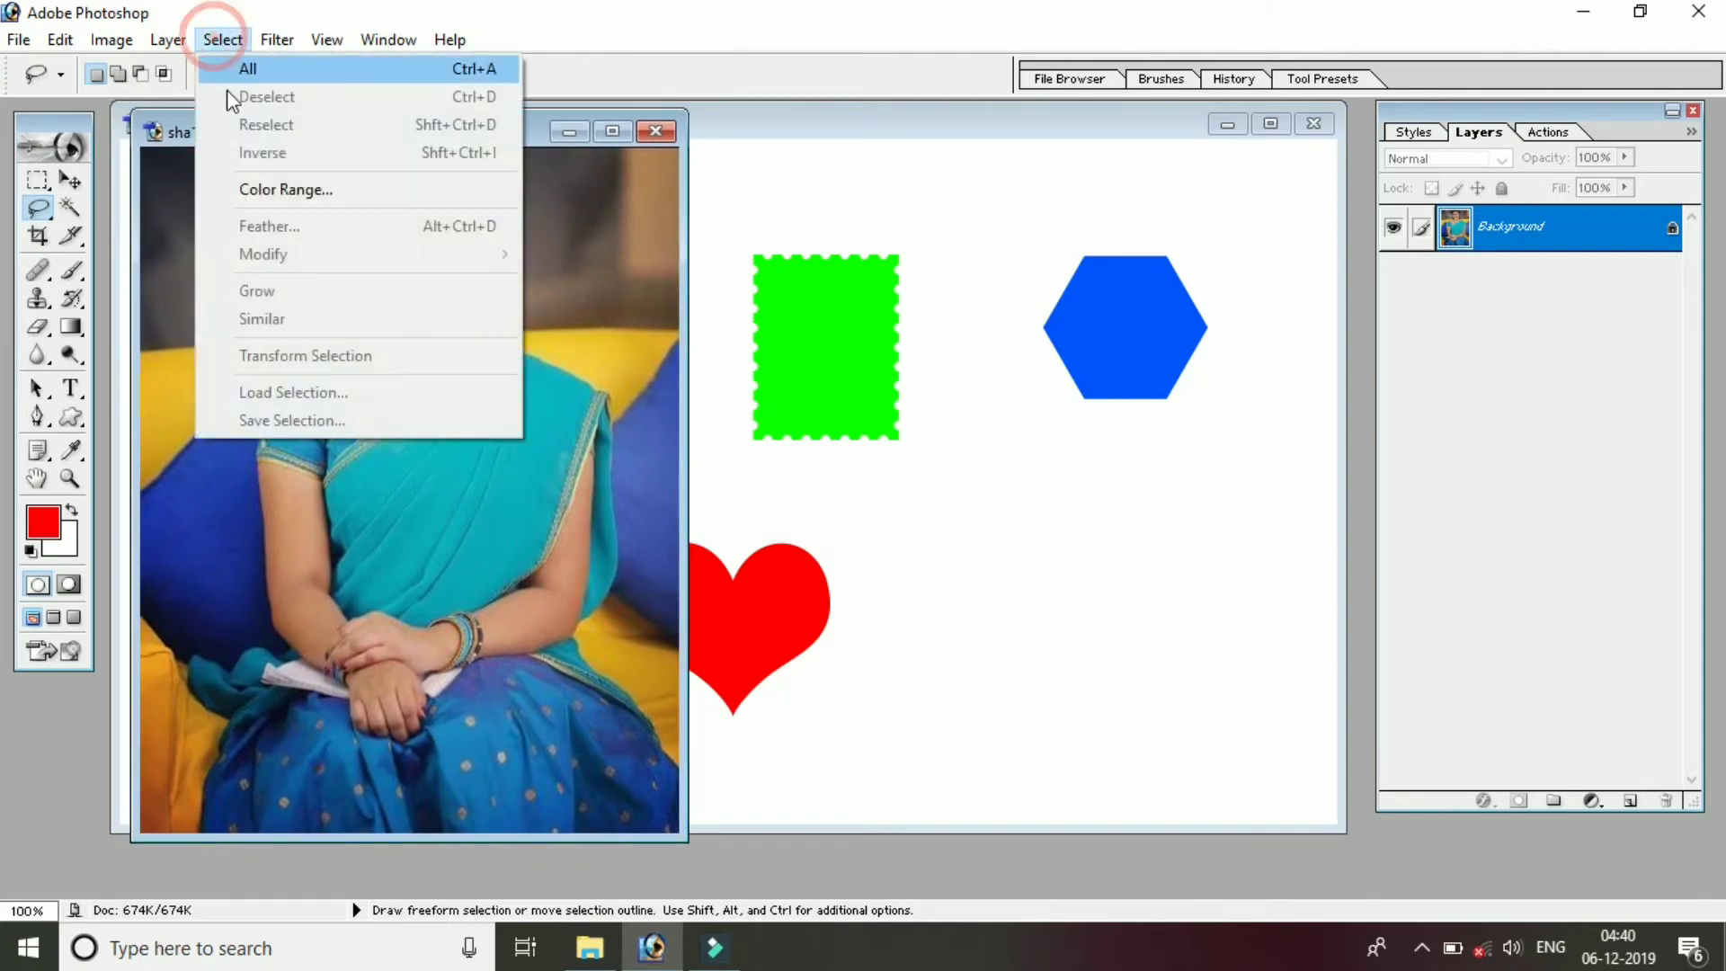
left_click(245, 70)
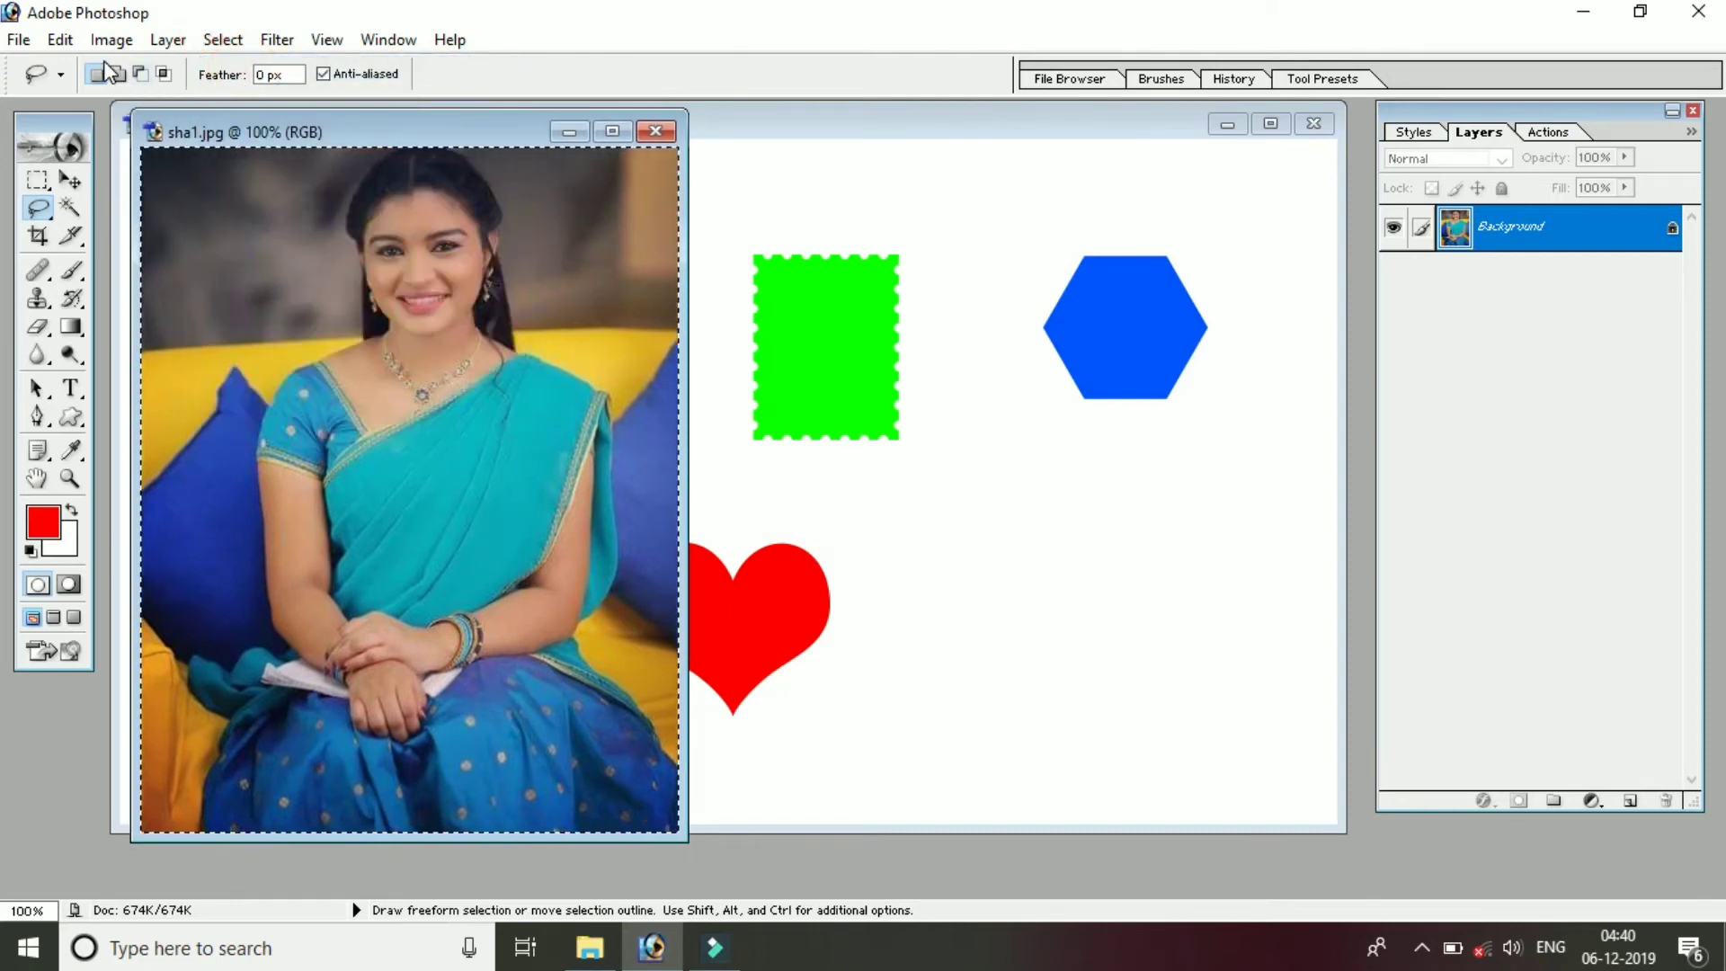
left_click(59, 39)
left_click(104, 226)
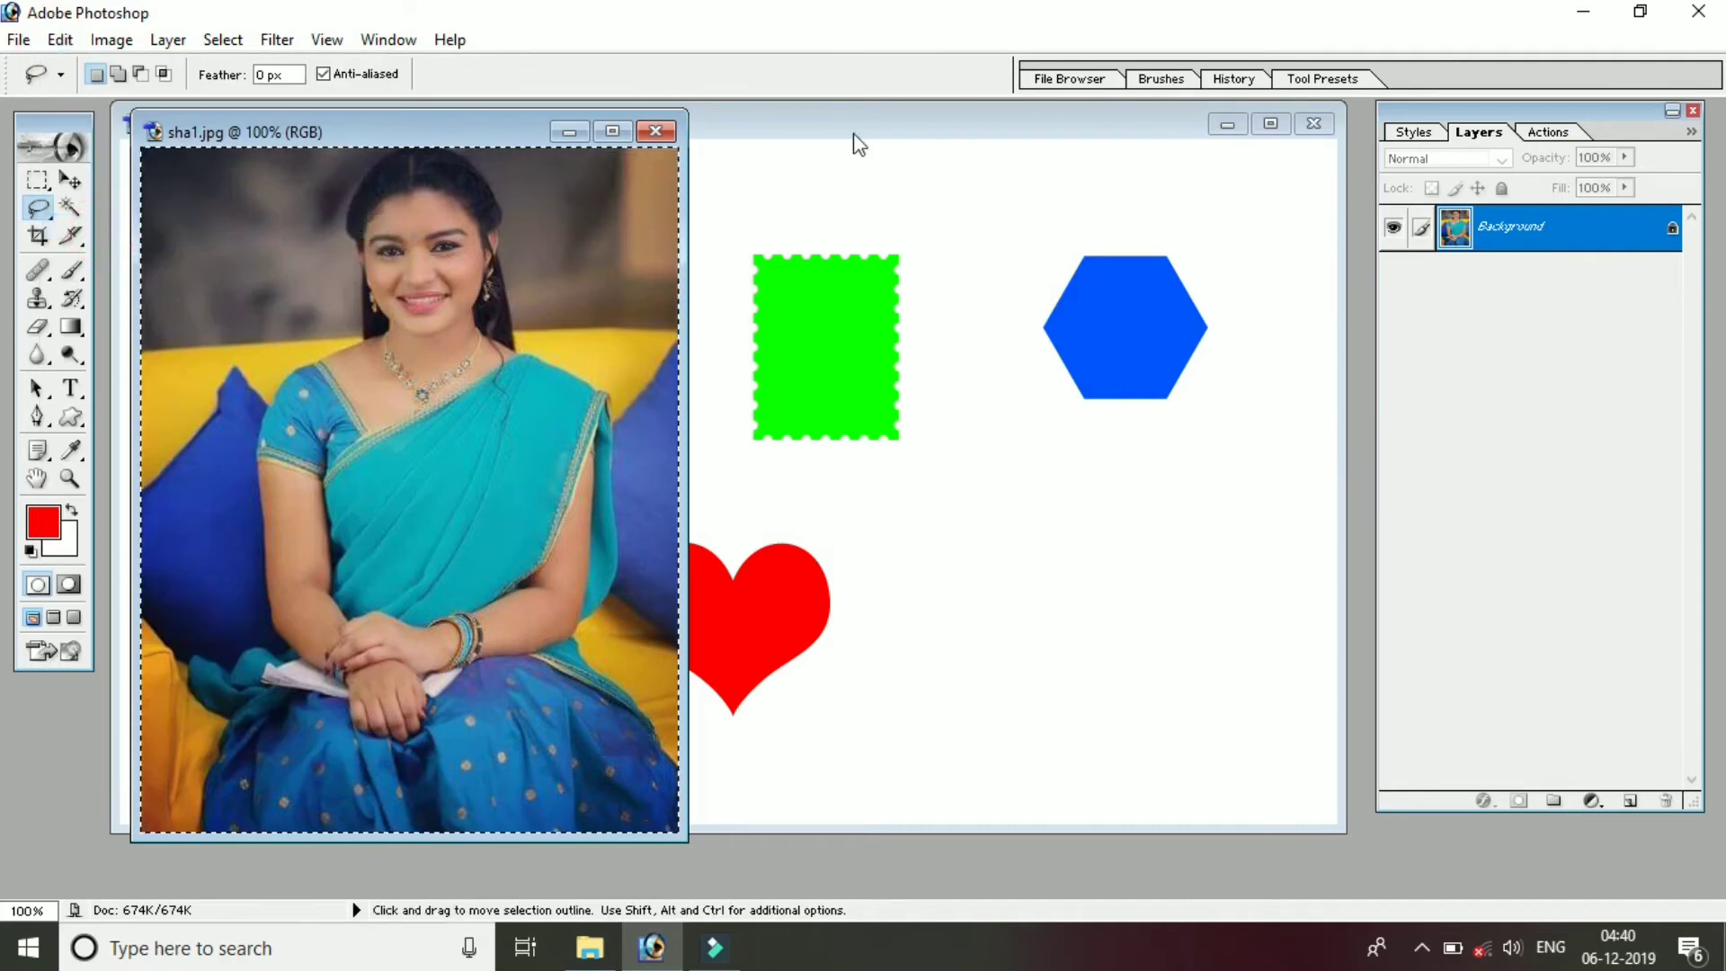
left_click(657, 131)
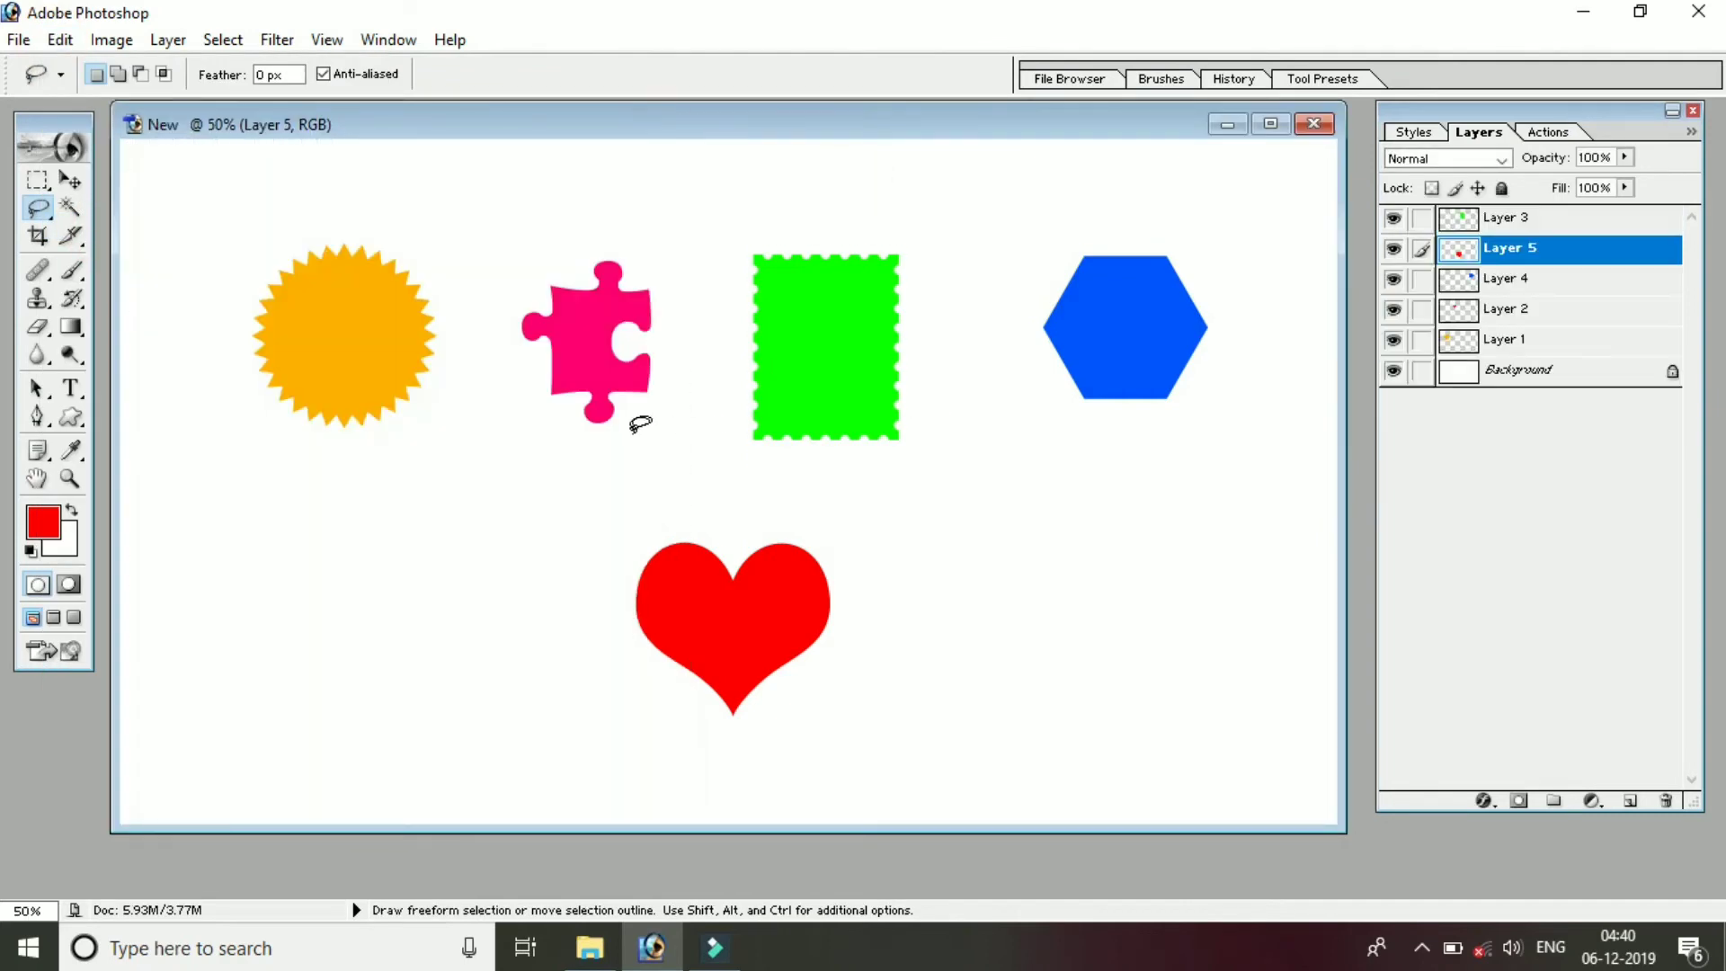
Step: With the Move tool, nudge the sun (Layer 1) left-down and the puzzle piece (Layer 2) left
key("v")
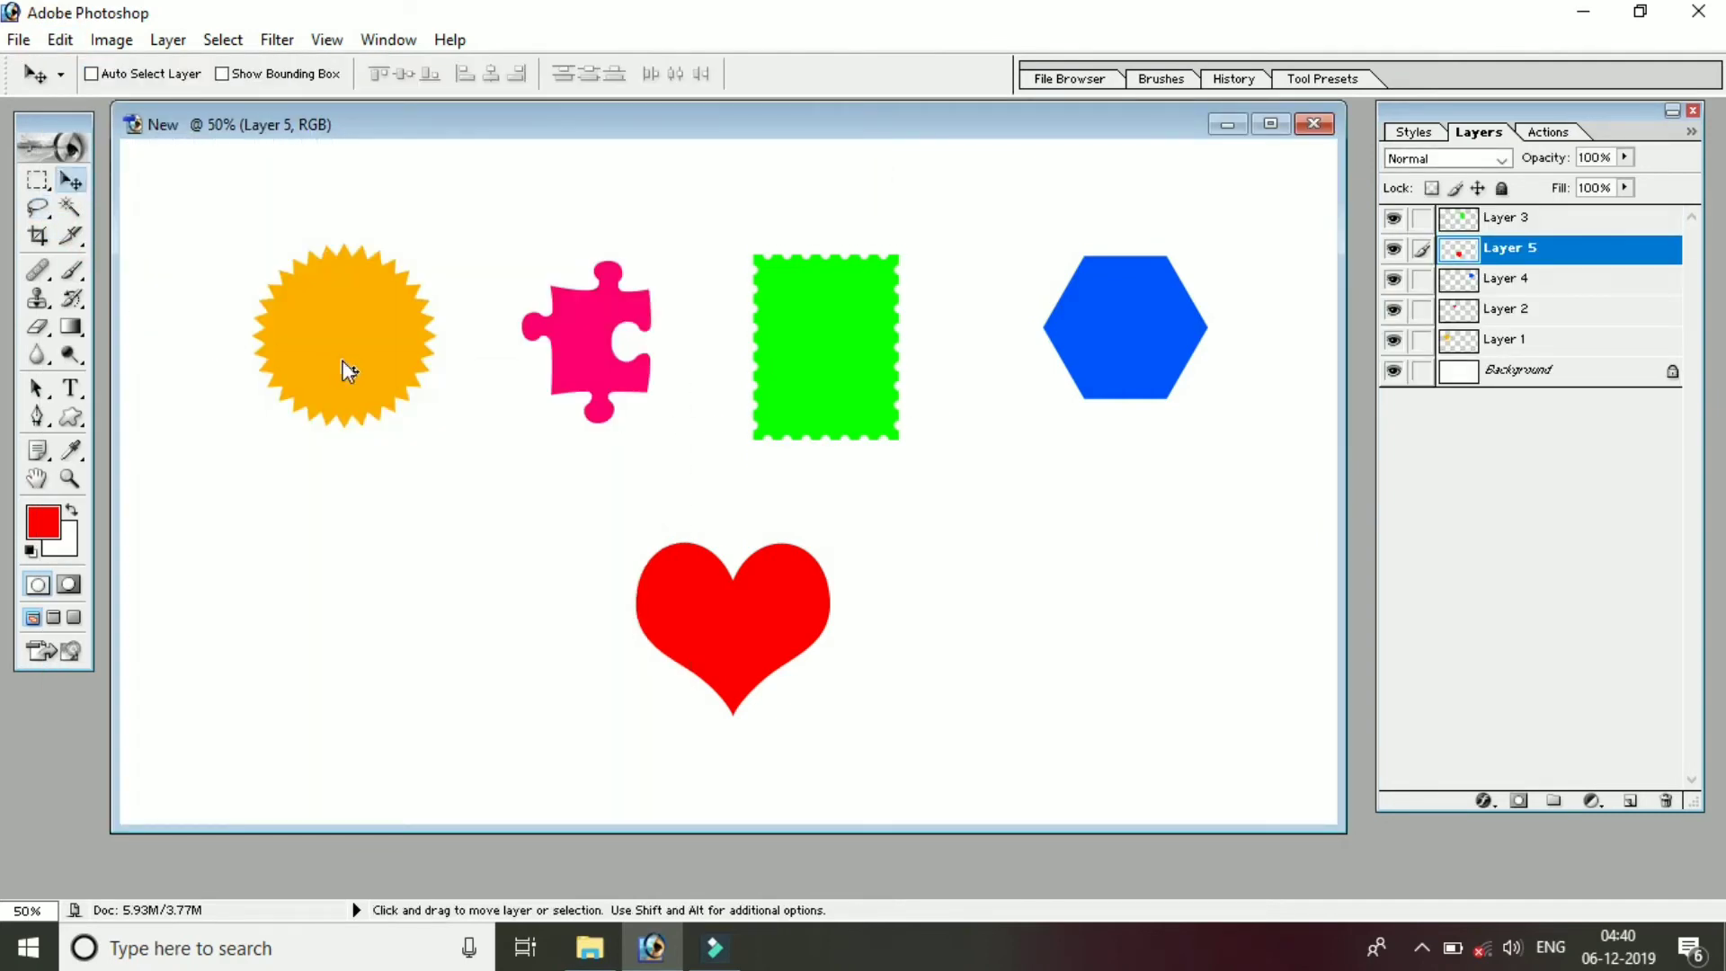
right_click(348, 370)
left_click(382, 378)
left_click_drag(338, 369, 320, 385)
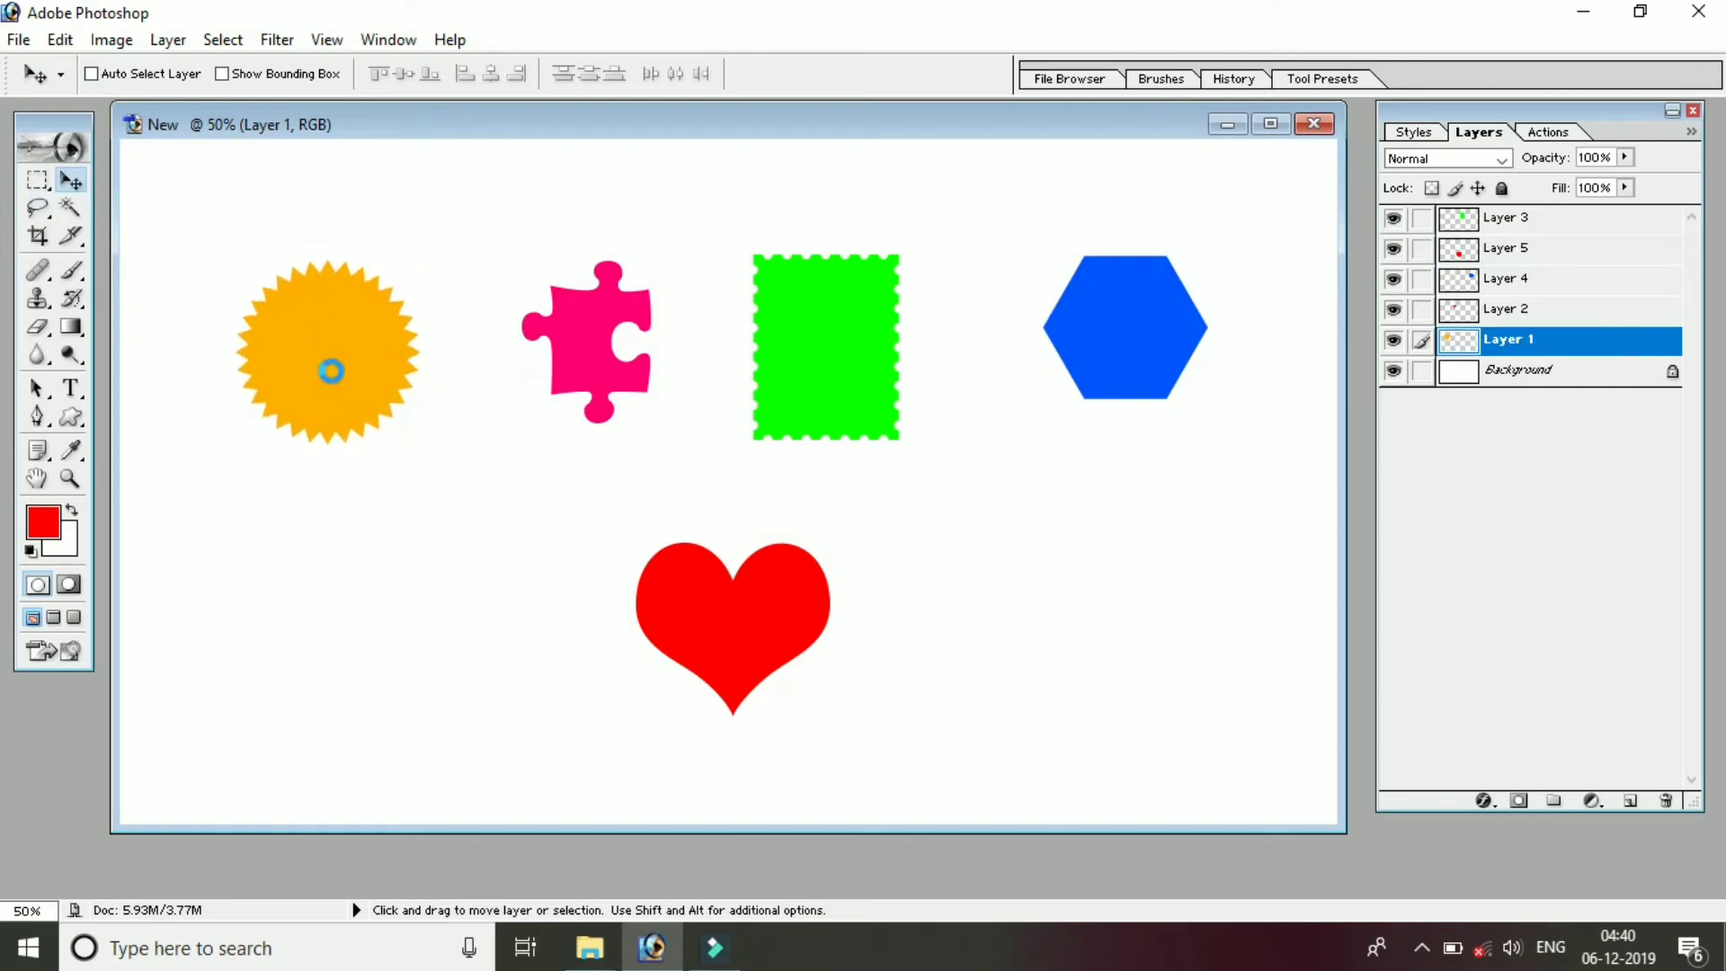
right_click(603, 325)
left_click(619, 342)
left_click_drag(602, 333, 572, 333)
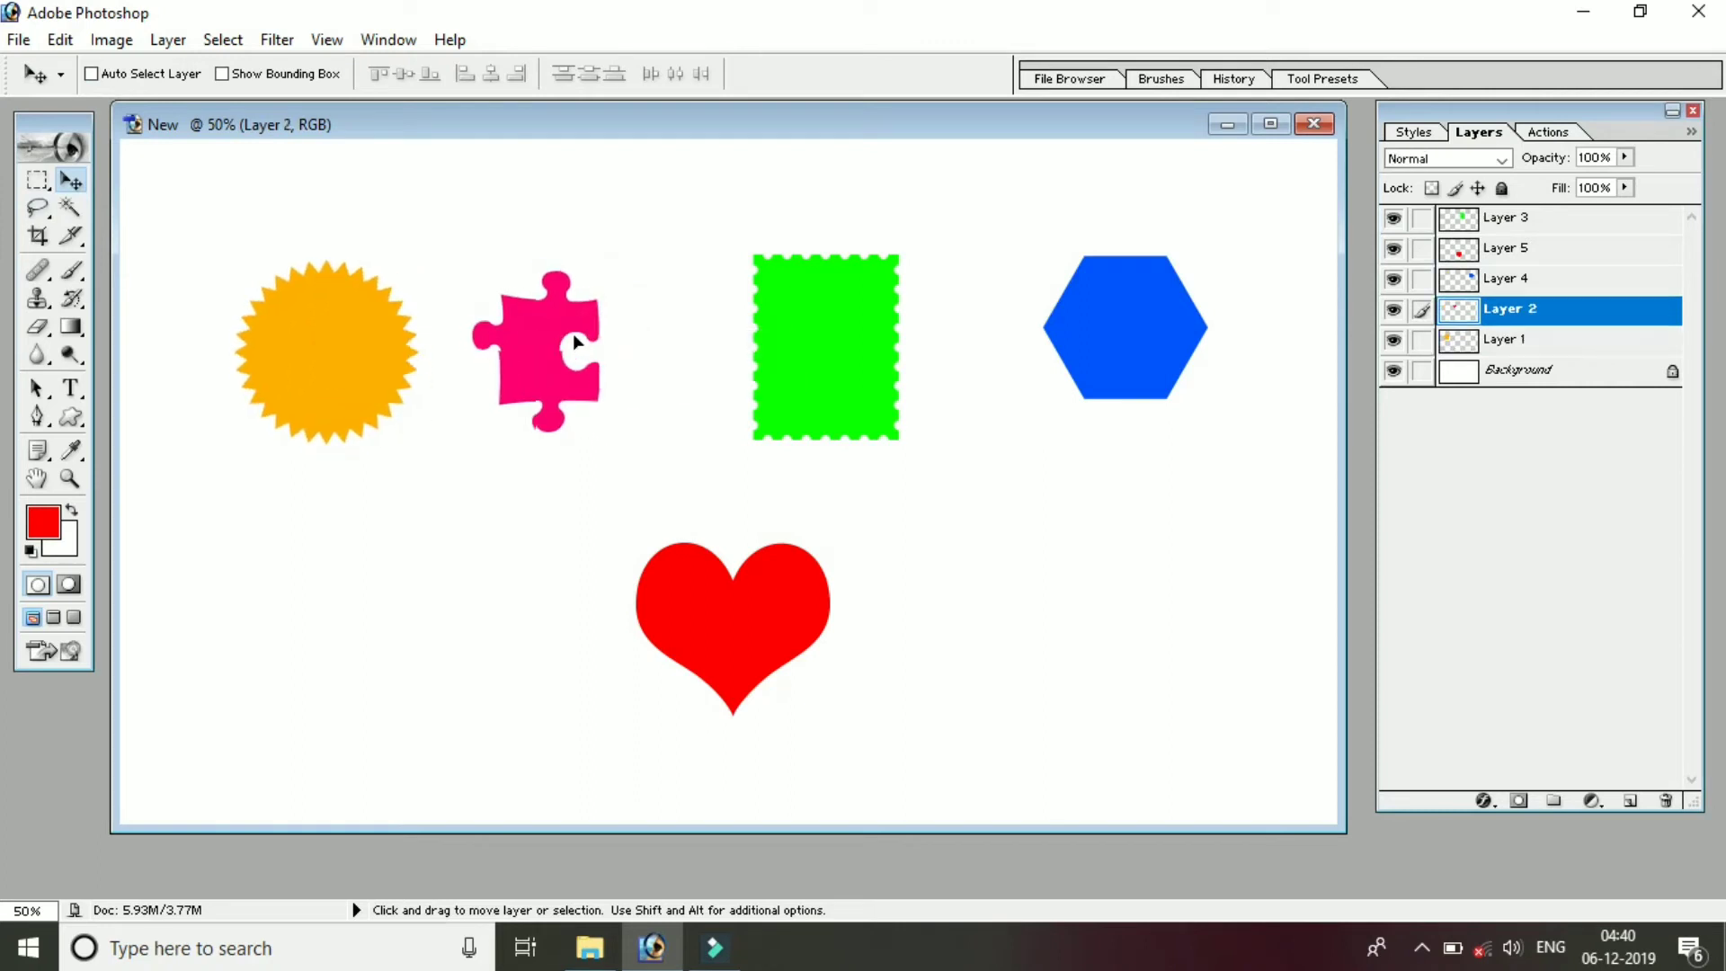
Step: Shift the green stamp (Layer 3) left-up and the blue hexagon (Layer 4) left-down
right_click(789, 338)
left_click(837, 351)
mouse_move(839, 350)
left_mouse_down()
mouse_move(806, 350)
mouse_move(823, 343)
left_mouse_up()
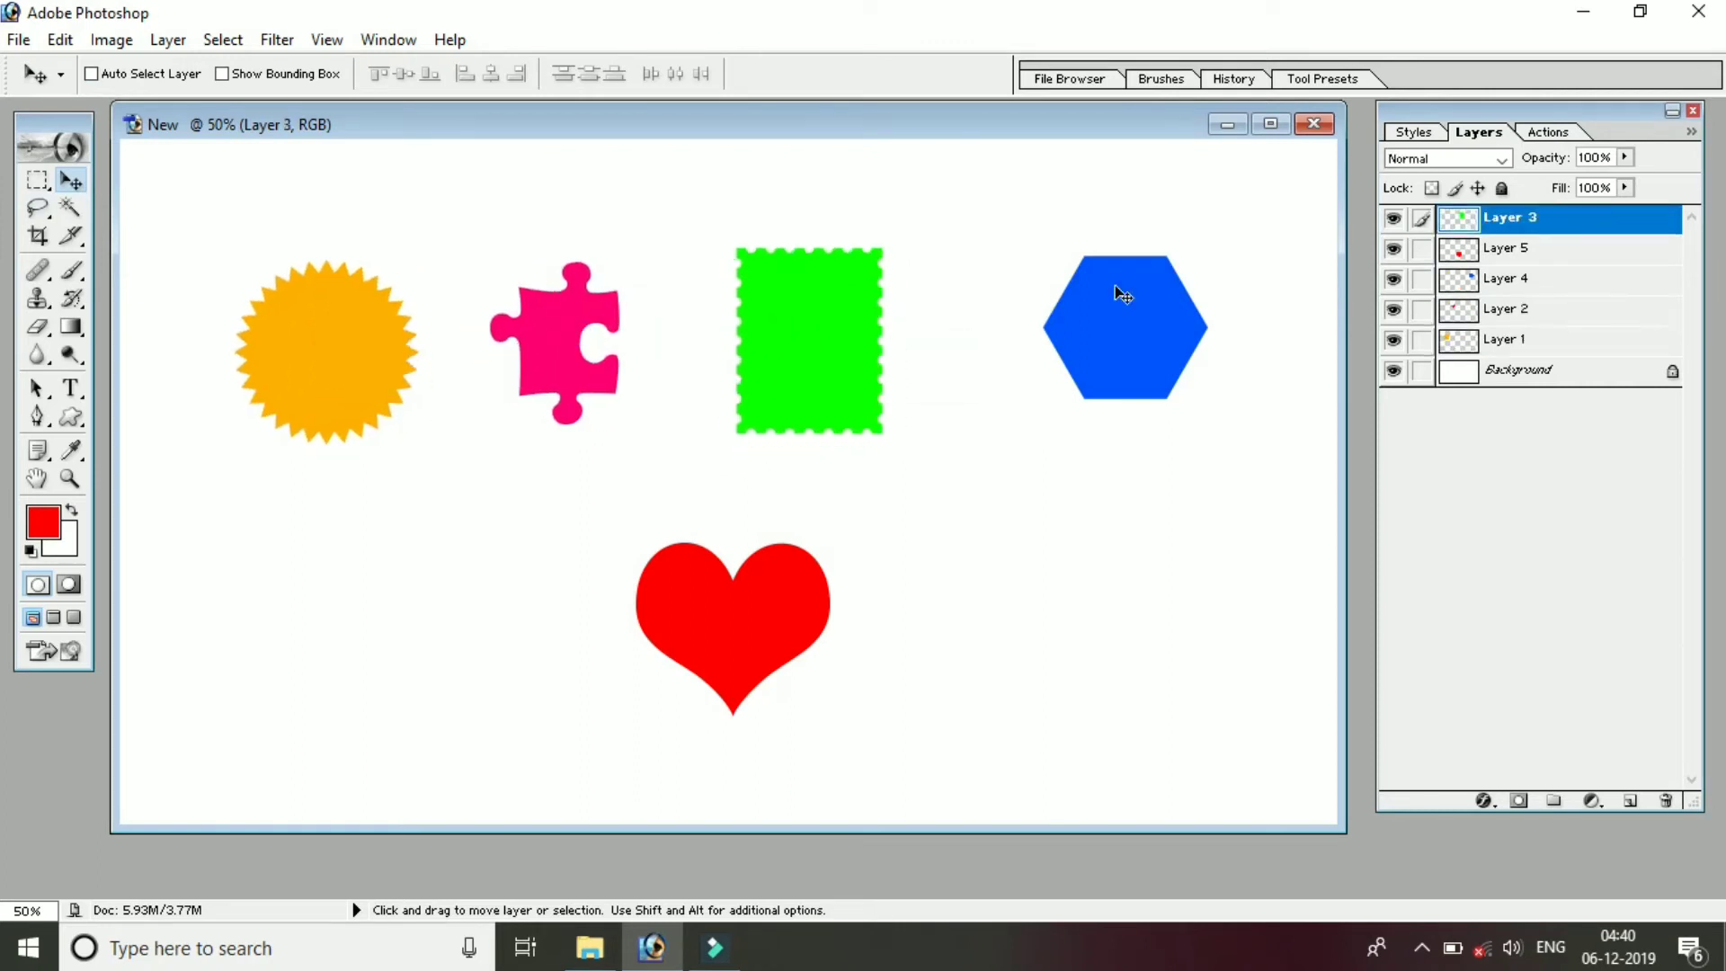
right_click(1137, 306)
left_click(1146, 315)
left_click_drag(1145, 309, 1097, 326)
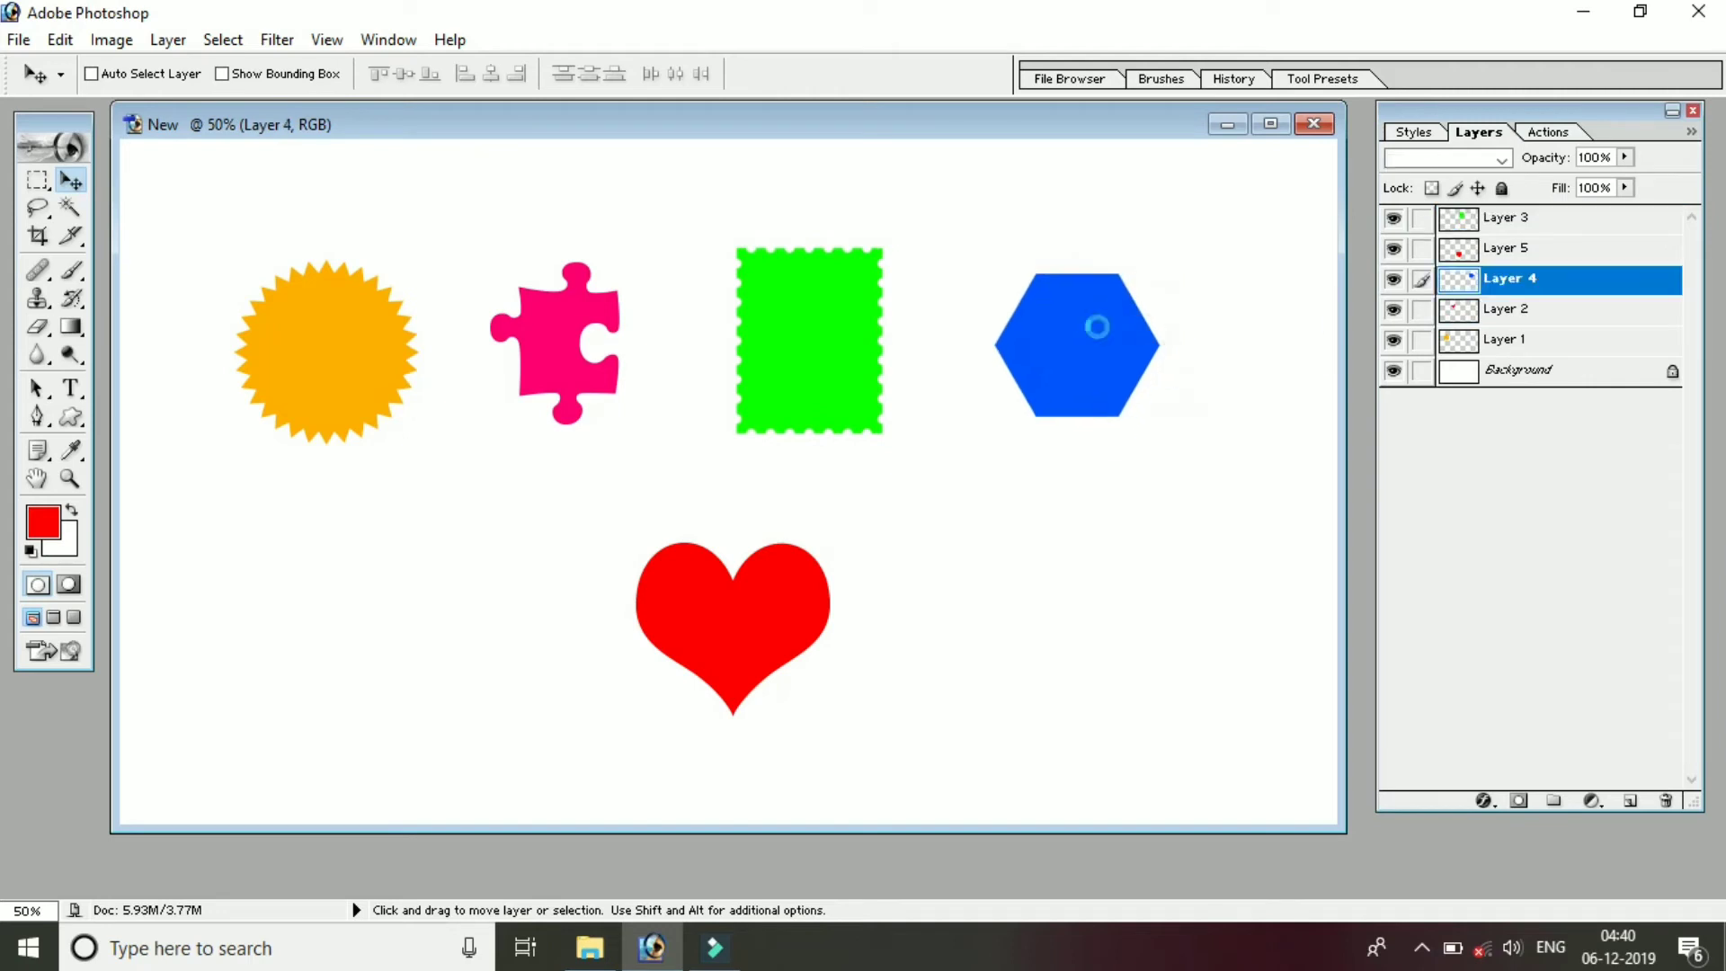
Step: Move the red heart (Layer 5) slightly right and up, then make Layer 1 active
right_click(696, 640)
left_click(717, 649)
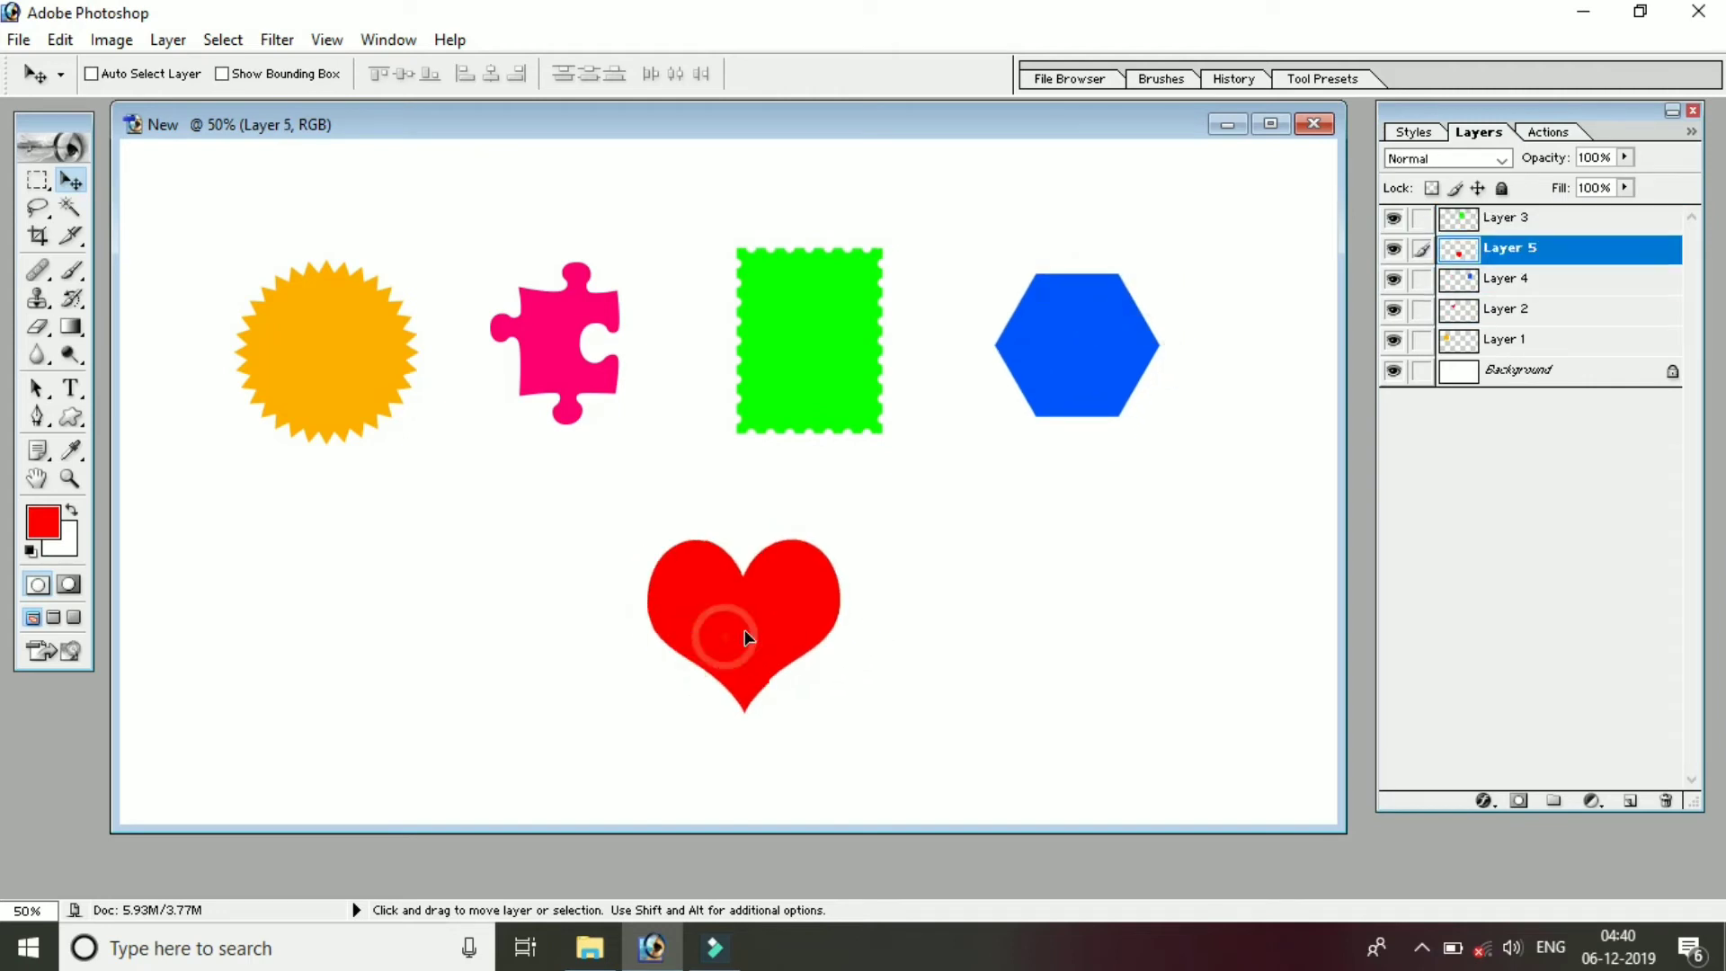
left_click_drag(723, 637, 741, 632)
right_click(348, 402)
left_click(359, 406)
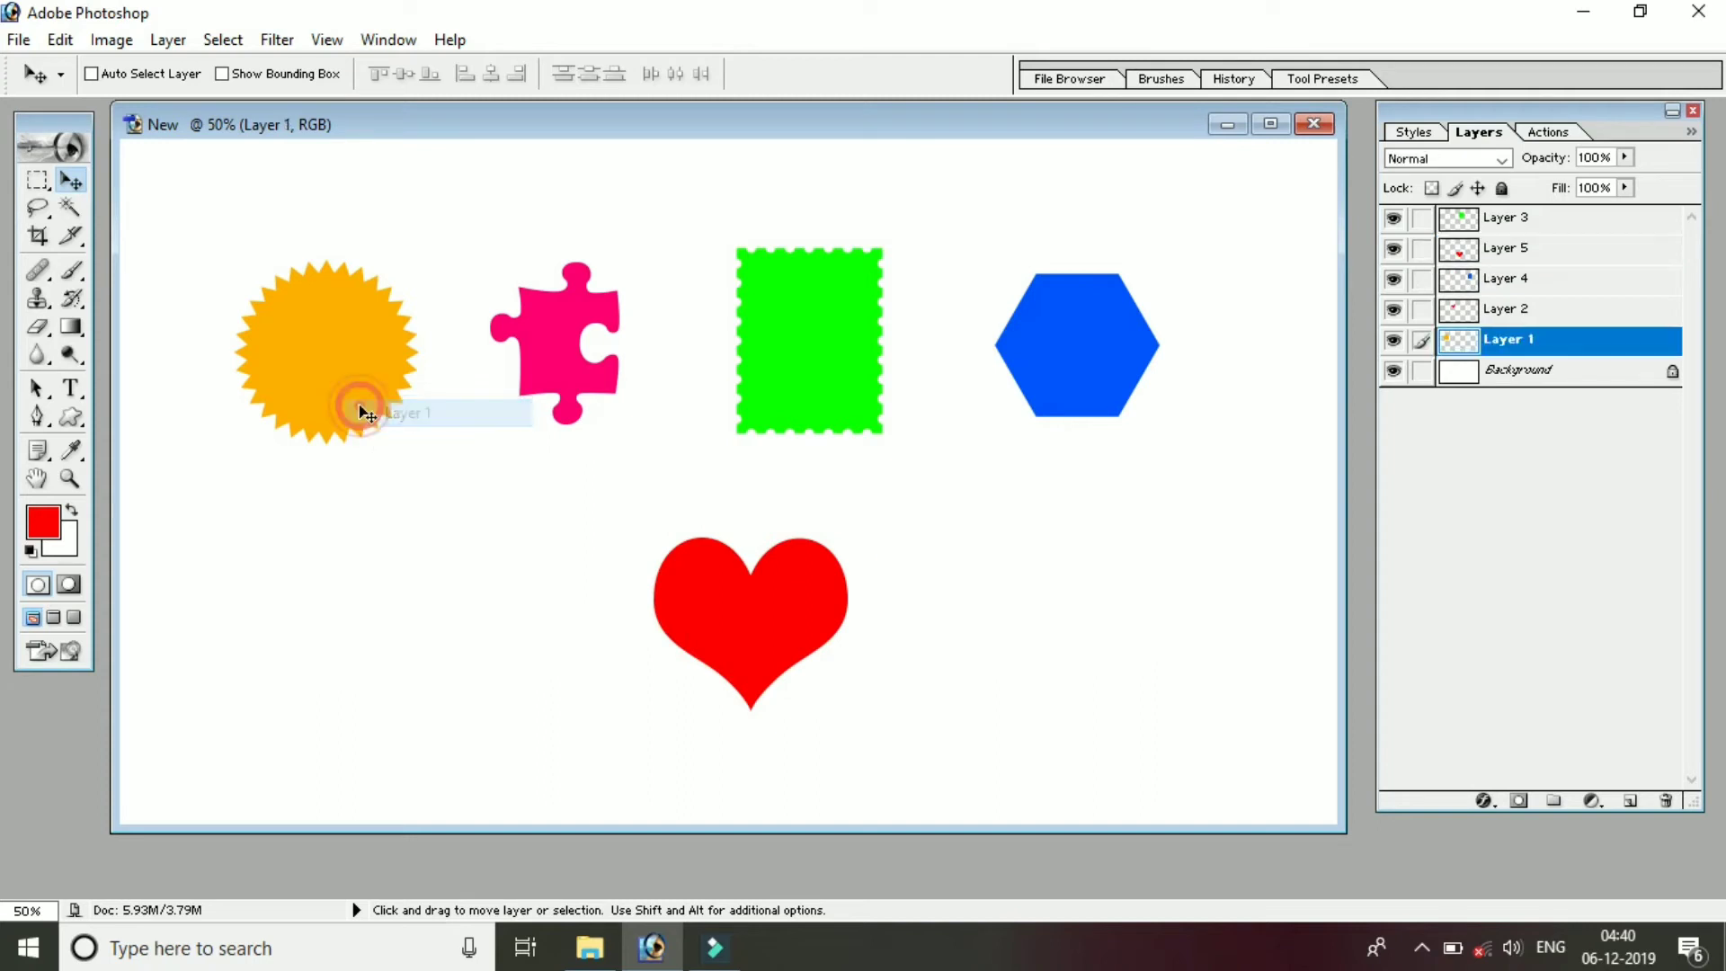
Step: Paste the portrait into the orange star seal's outline and slide it down to frame her face
left_click(1458, 348, "ctrl")
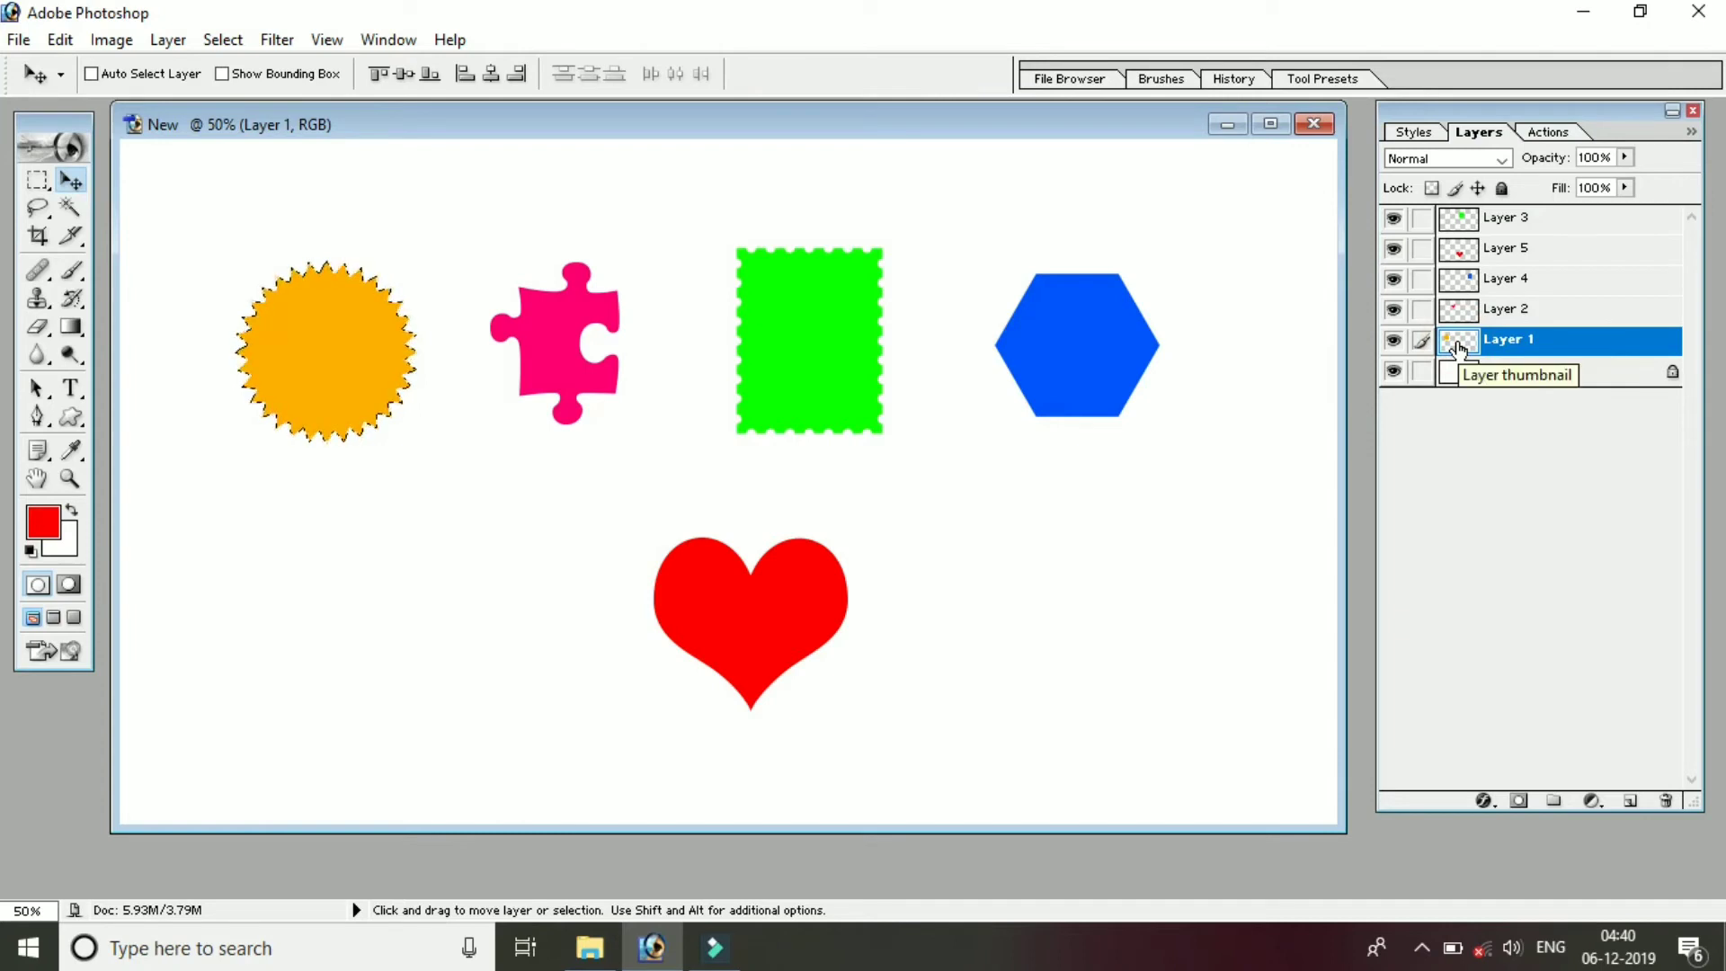
key("ctrl+shift+v")
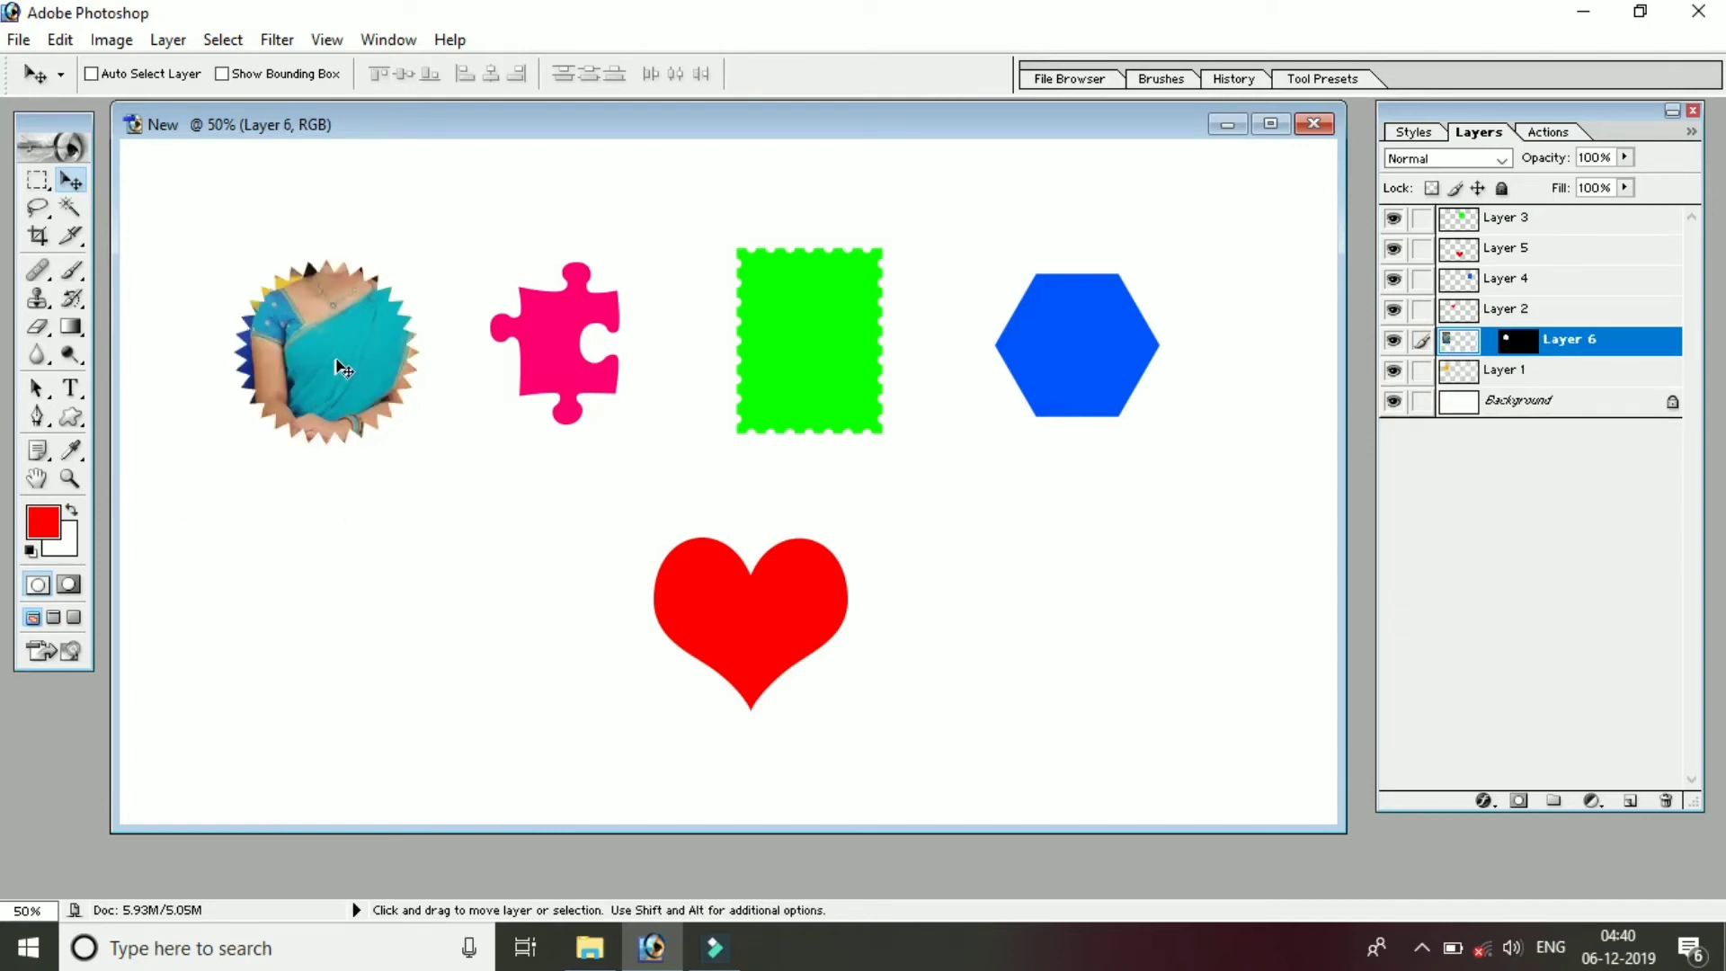
mouse_move(341, 369)
left_mouse_down()
mouse_move(331, 463)
mouse_move(338, 430)
left_mouse_up()
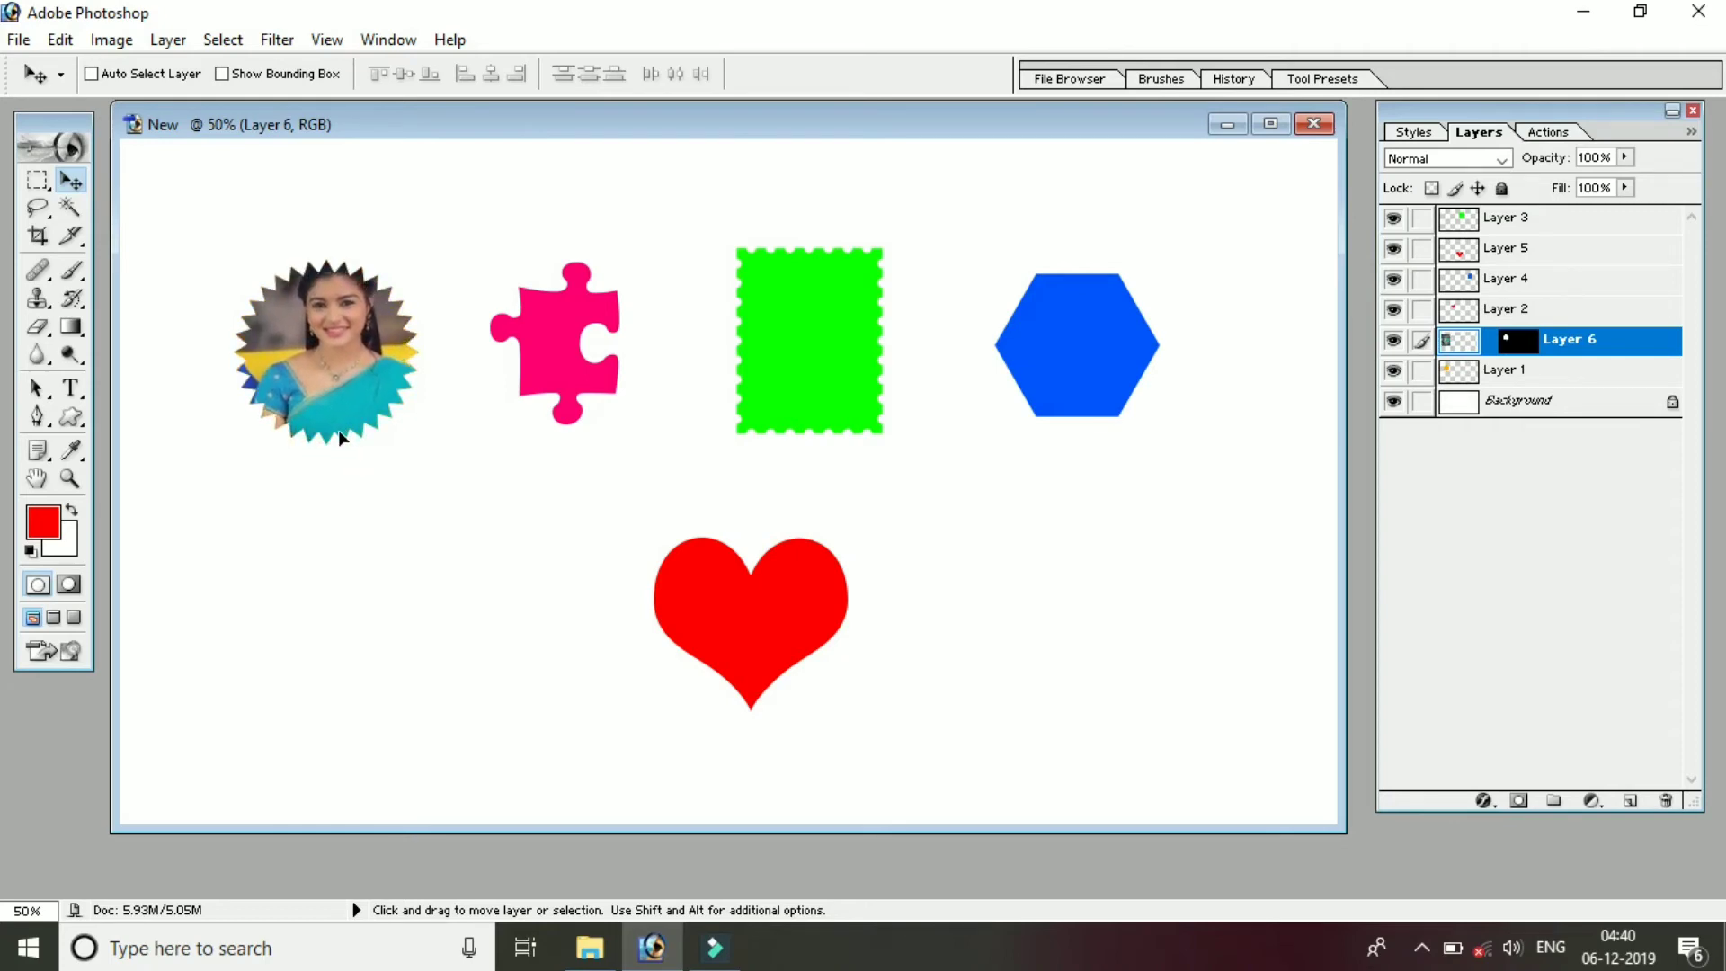
Step: Select the puzzle piece's Layer 2 and nudge the piece slightly into position
right_click(543, 367)
left_click(563, 371)
left_click_drag(563, 370, 558, 362)
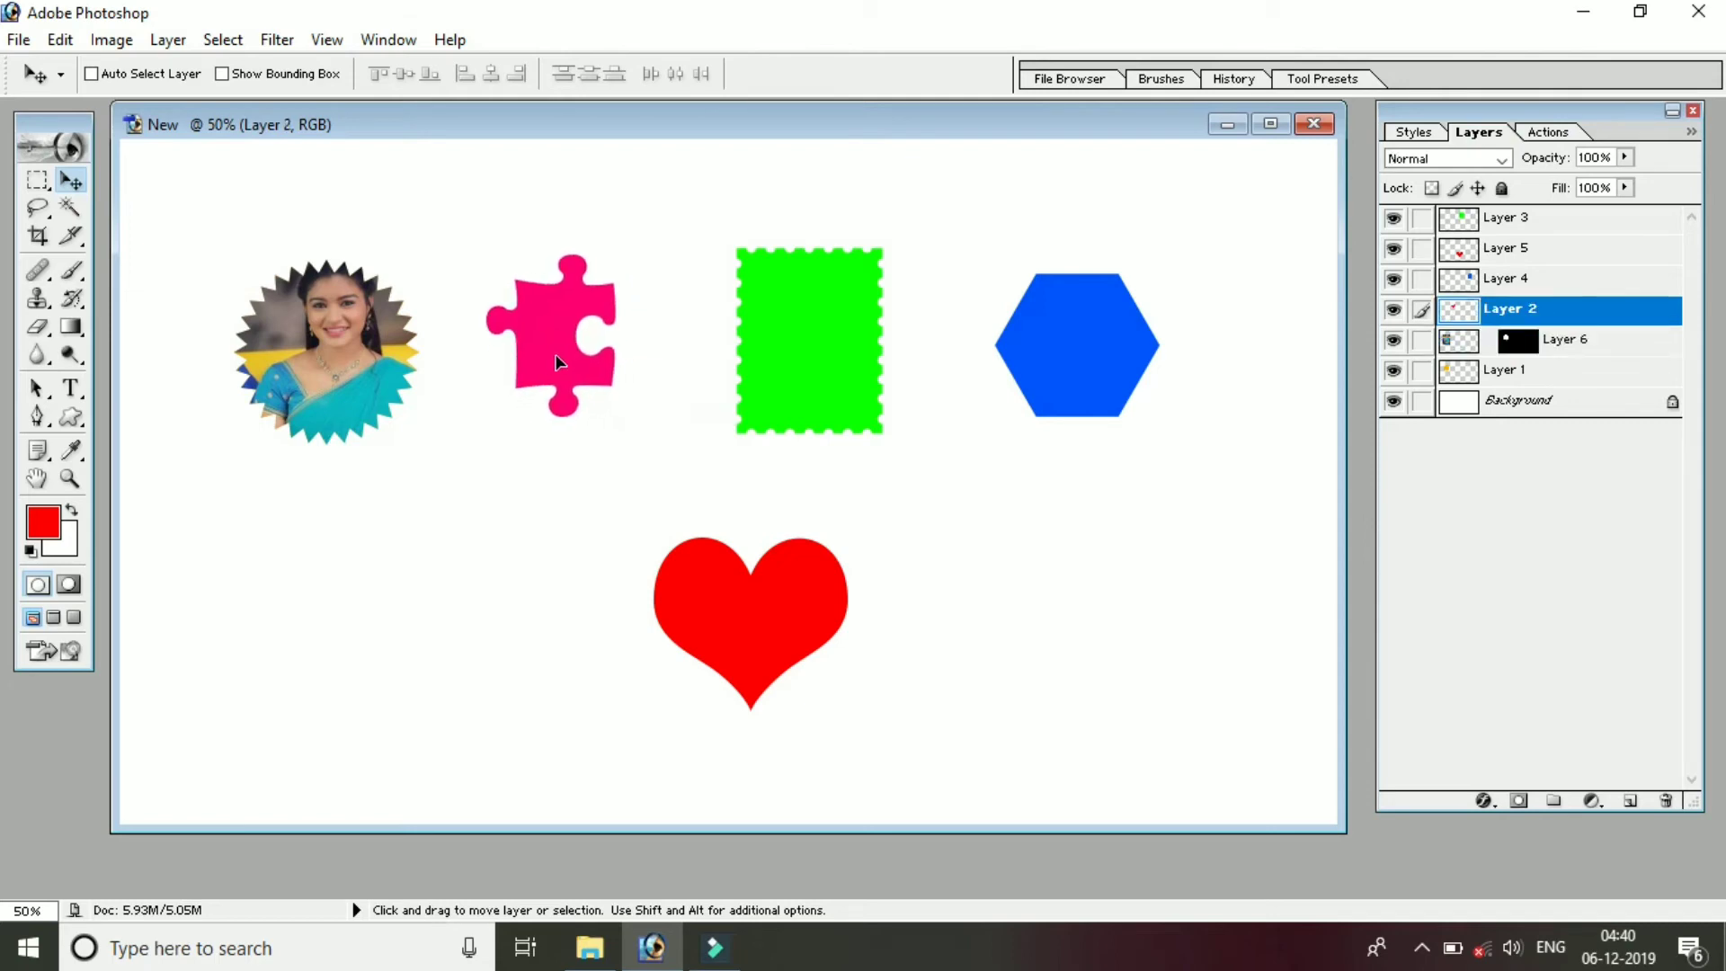
key("shift")
right_click(550, 340)
left_click(576, 349)
left_click_drag(543, 337, 536, 340)
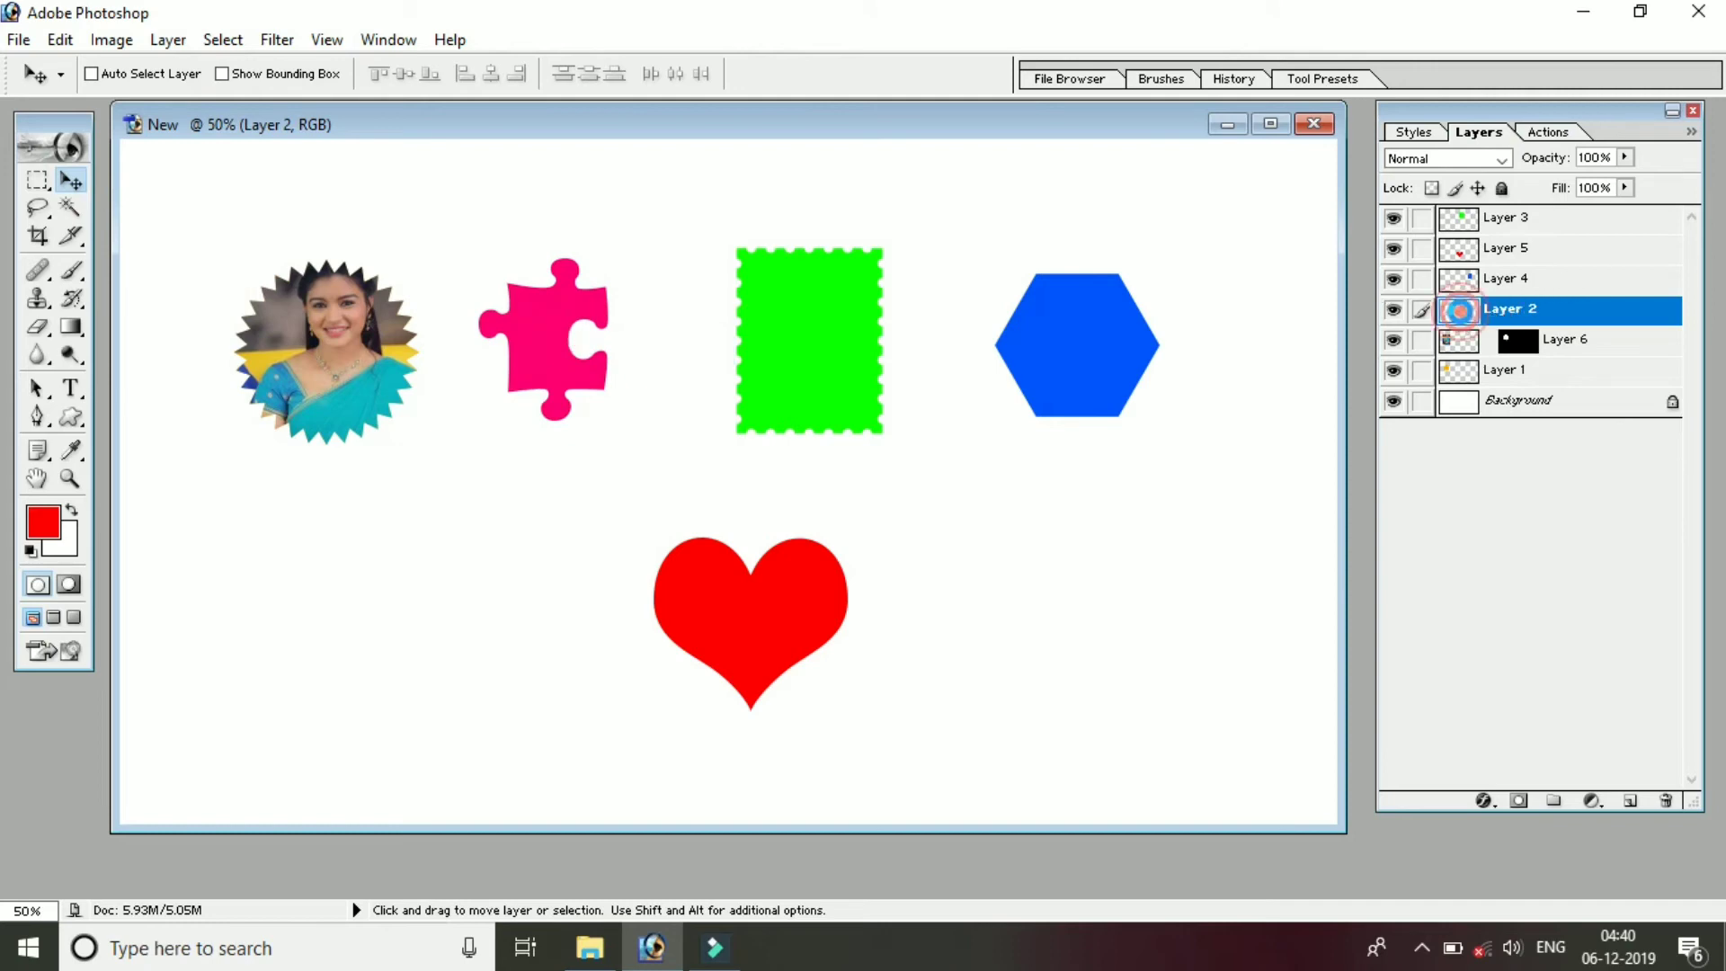
Step: Paste the portrait into the puzzle piece outline and drag it down so her face shows
left_click(1461, 319, "ctrl")
key("ctrl+shift+v")
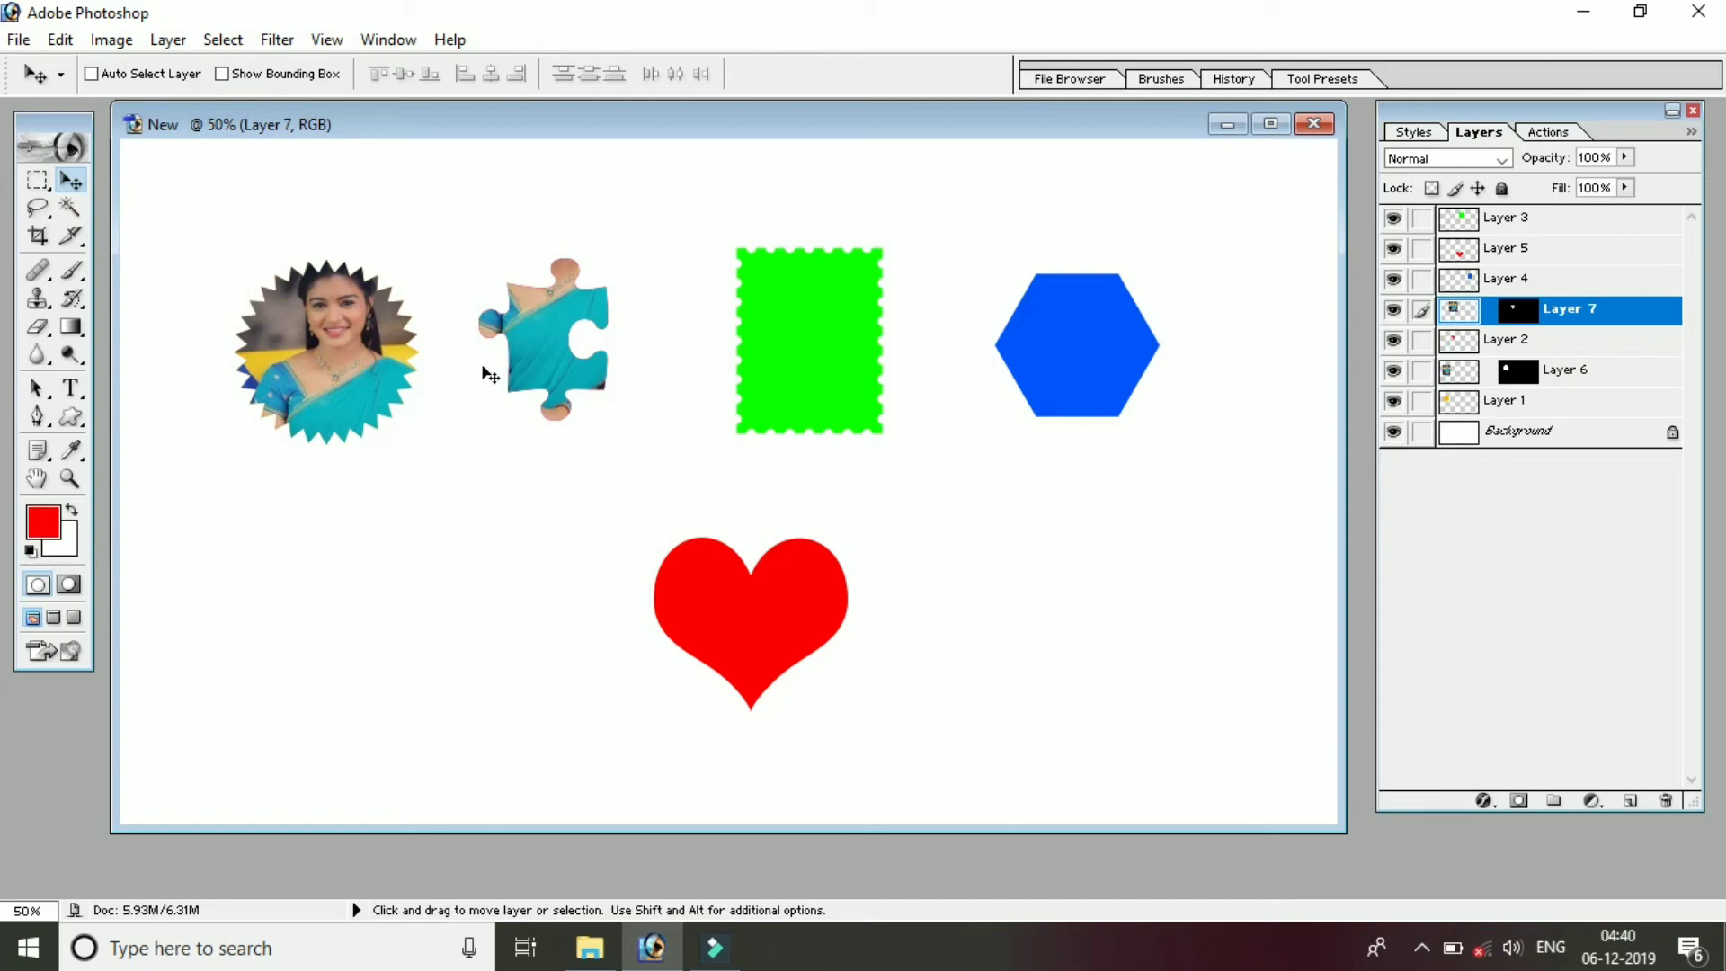
mouse_move(536, 353)
left_mouse_down()
mouse_move(532, 441)
mouse_move(553, 426)
left_mouse_up()
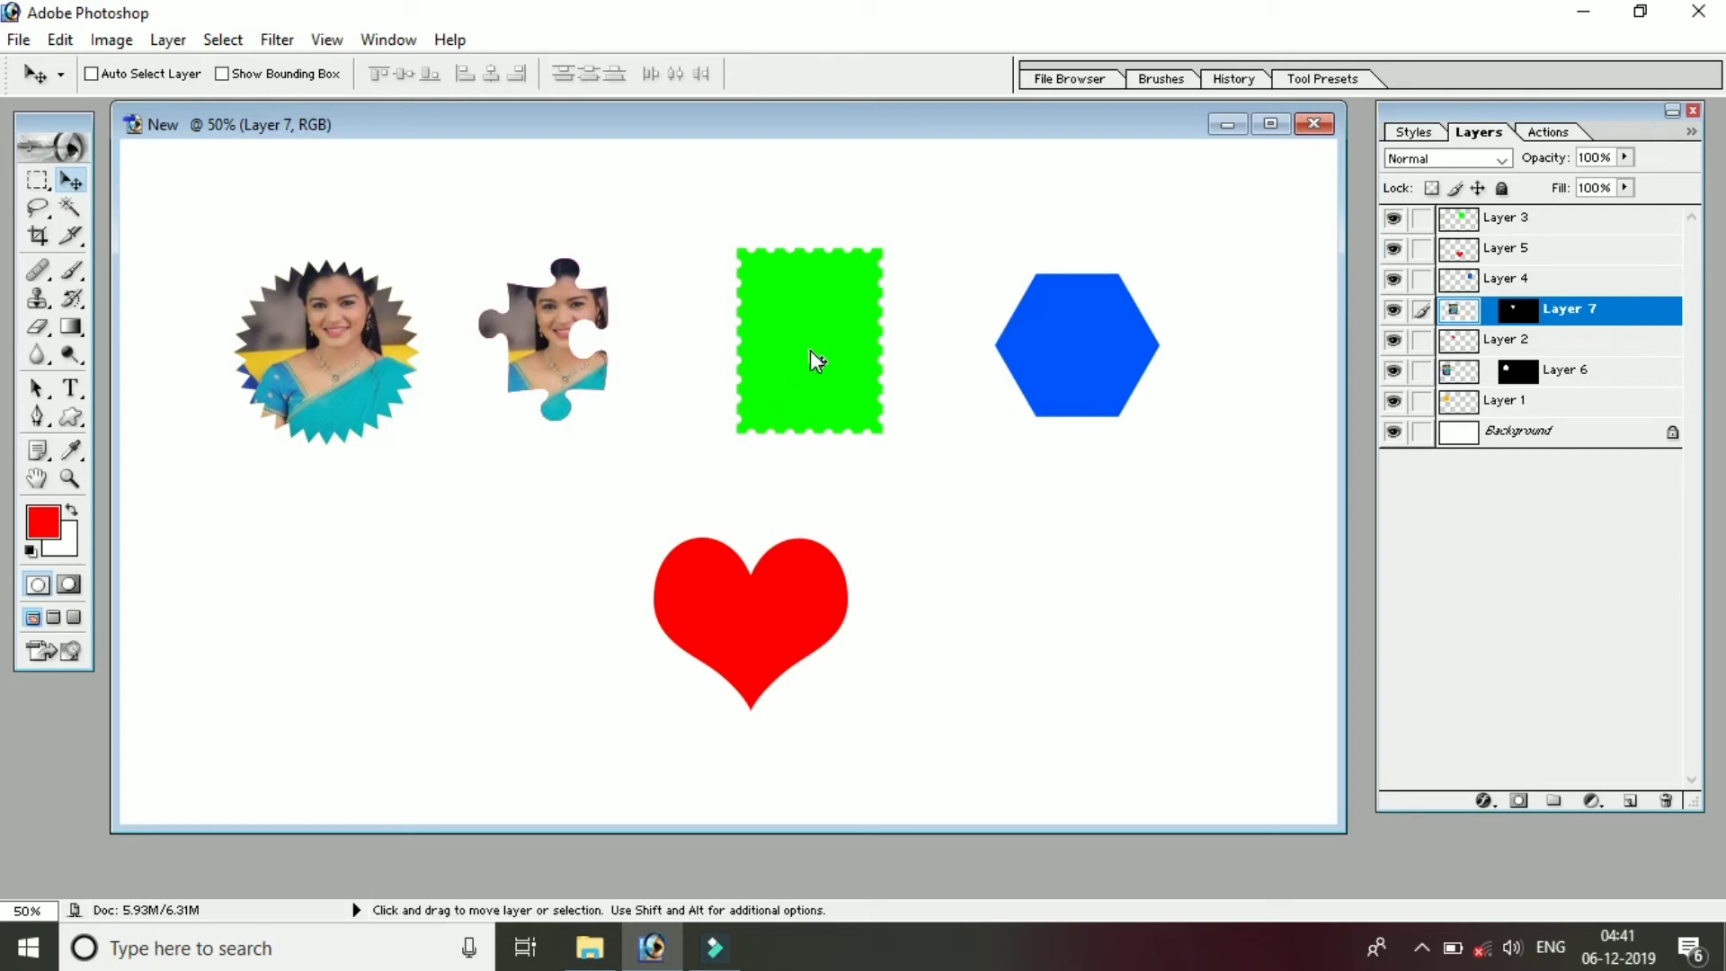
Step: Paste the portrait into the outline of the green stamp on Layer 3
right_click(834, 369)
left_click(926, 367)
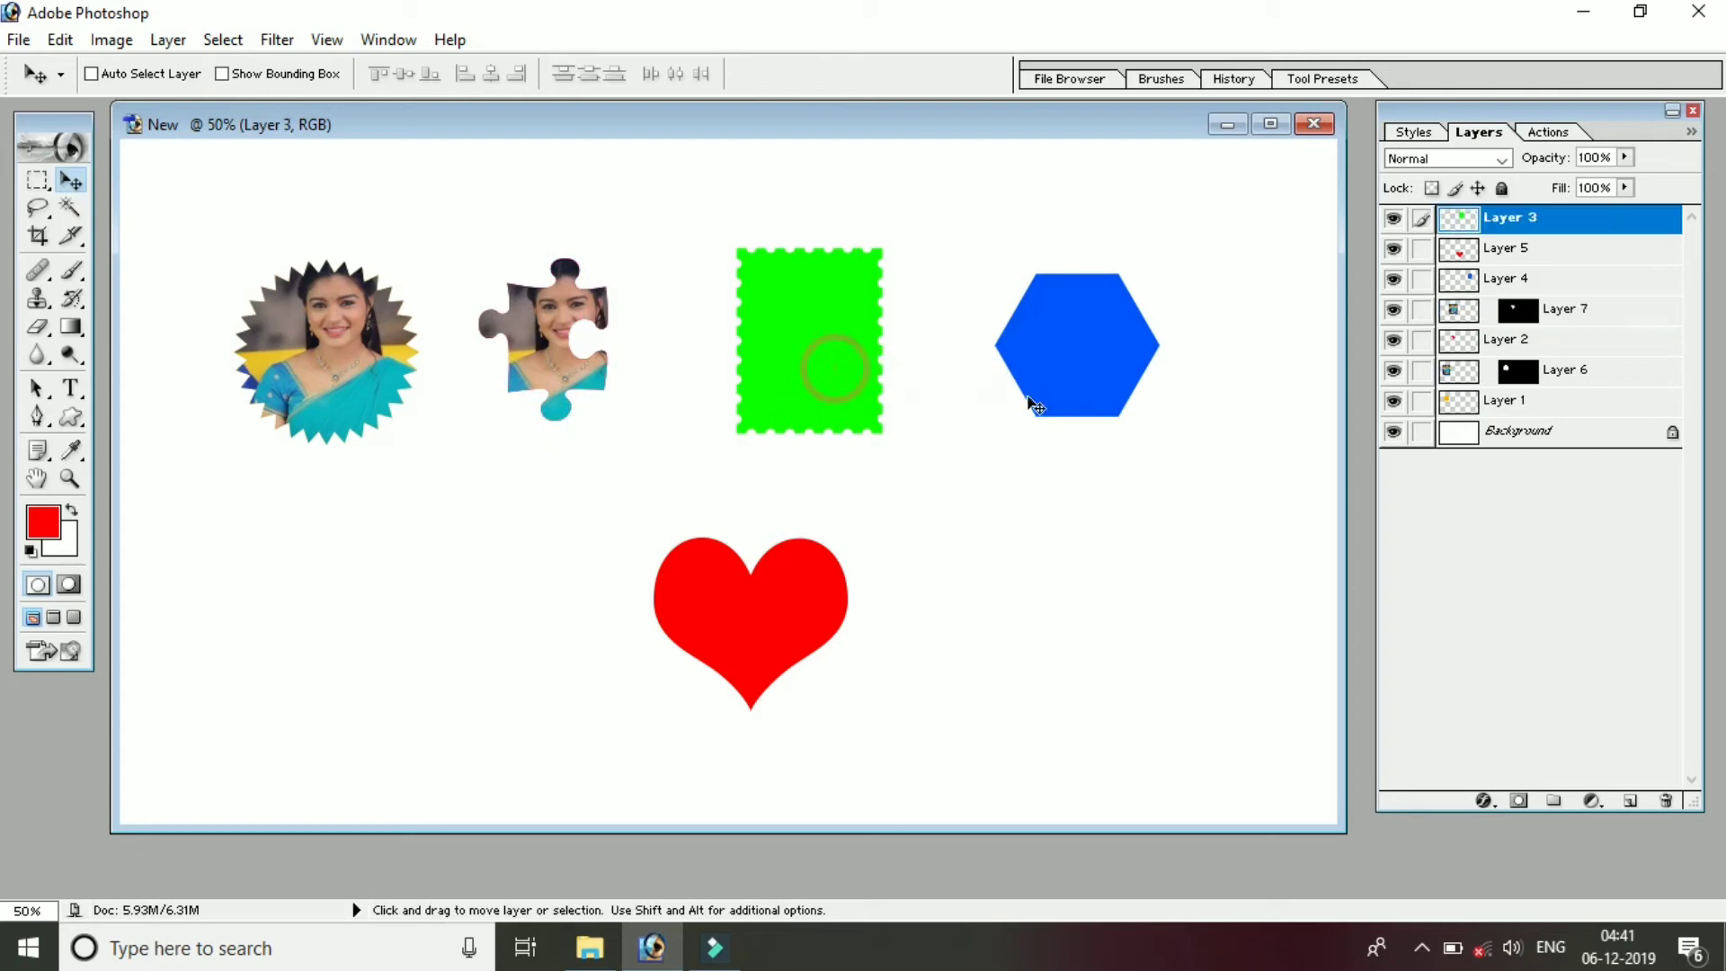
left_click(1467, 223, "ctrl")
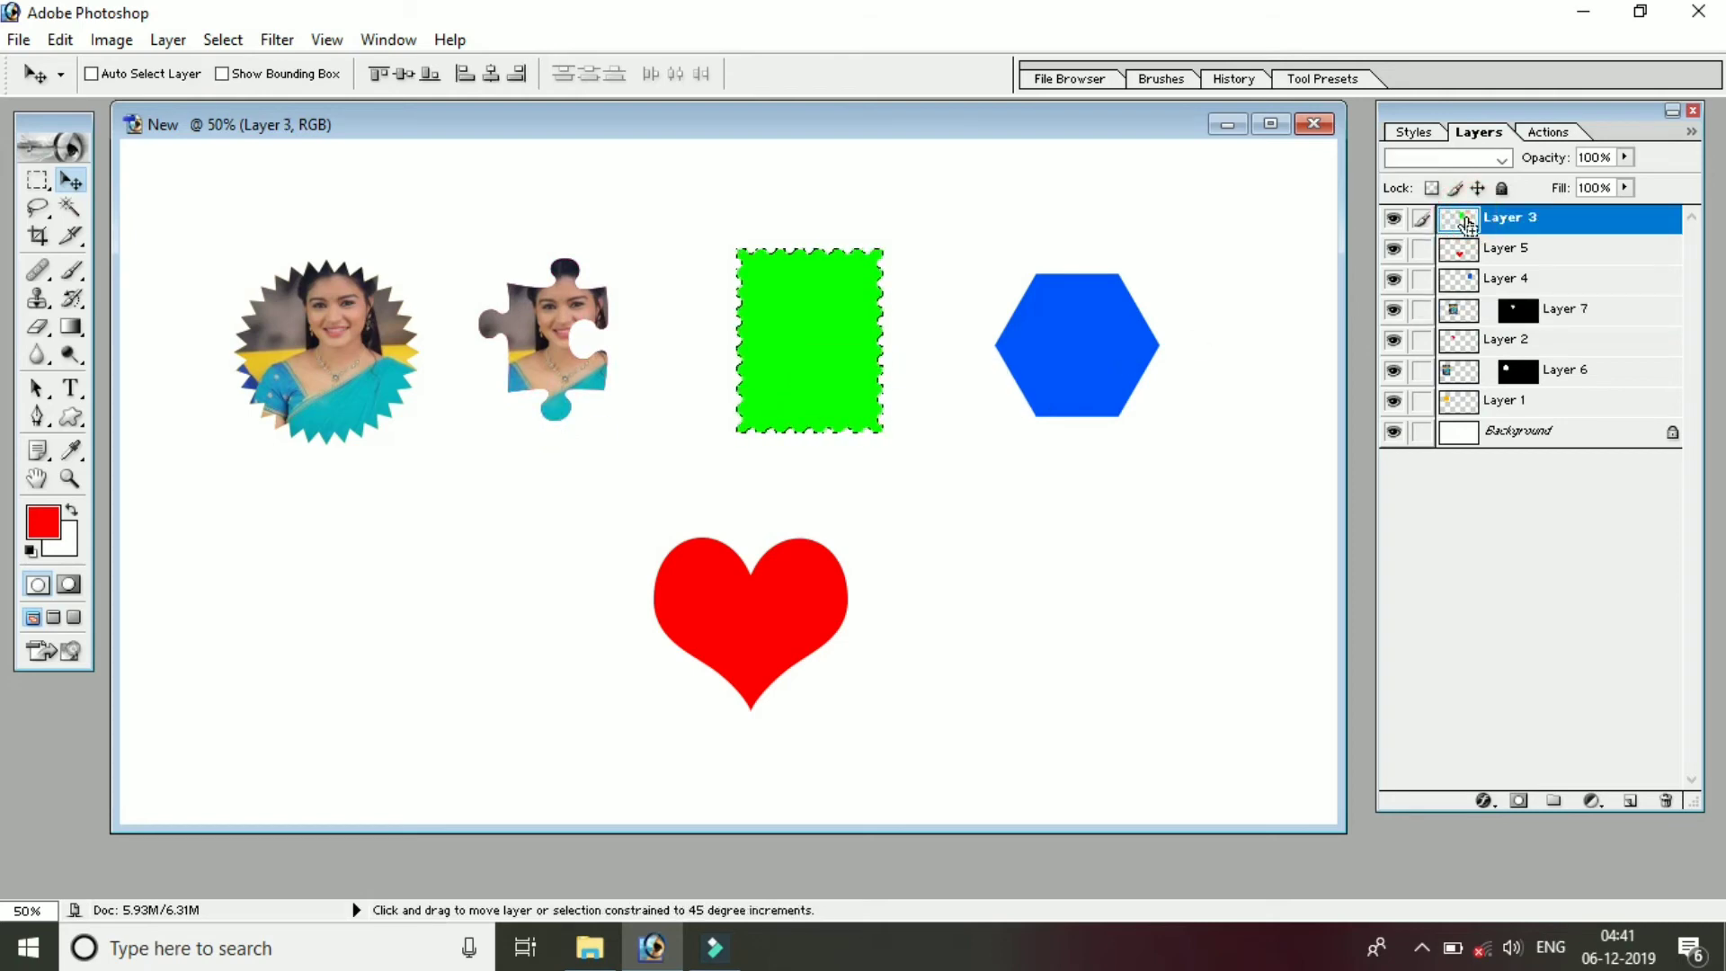
key("ctrl+shift+v")
Step: Transform the pasted photo downward, then nudge it up to cover the stamp's top edge
key("ctrl+t")
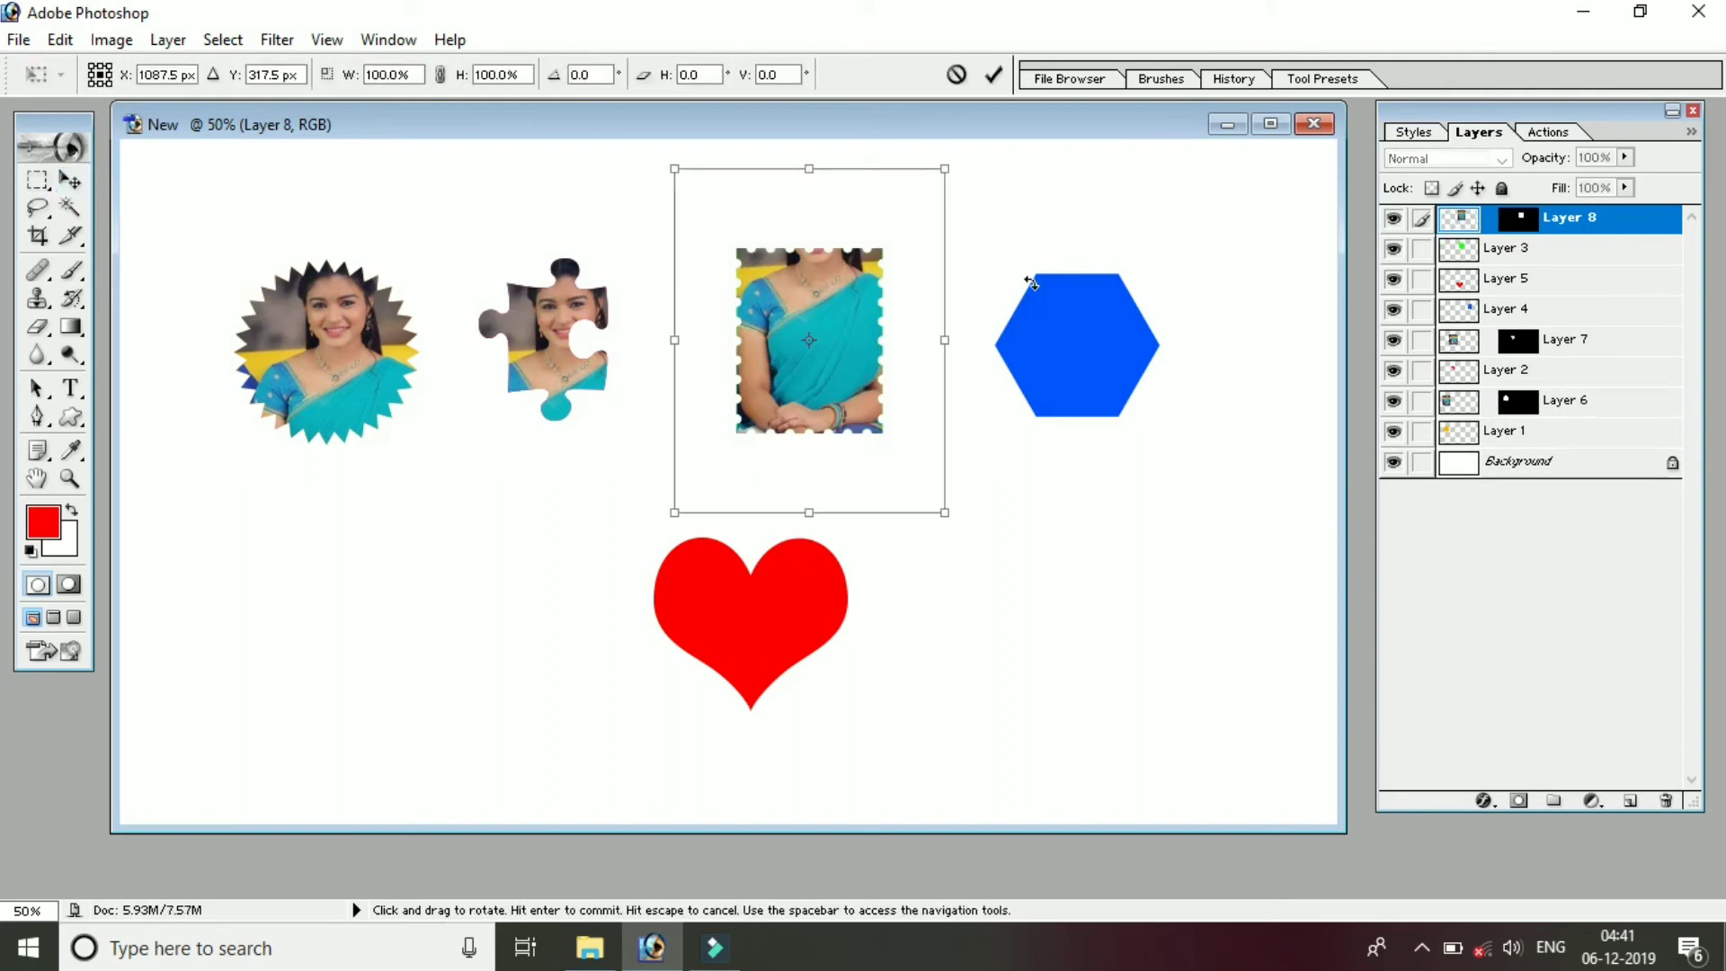
left_click_drag(899, 284, 904, 372)
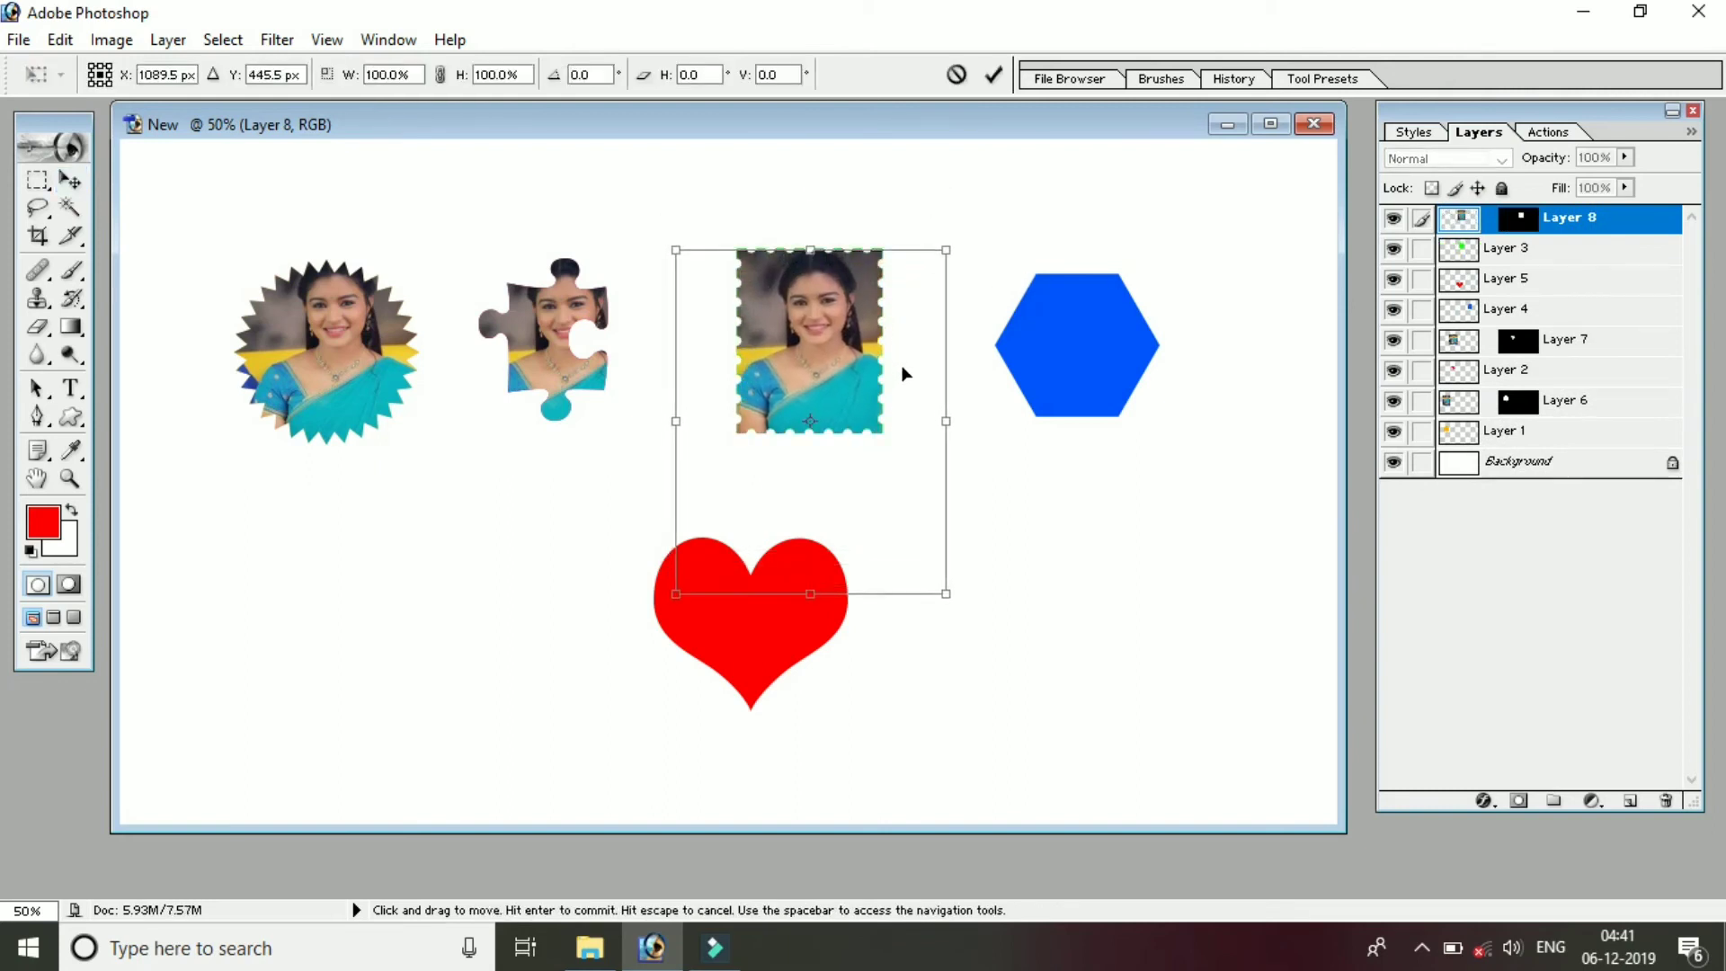
key("Return")
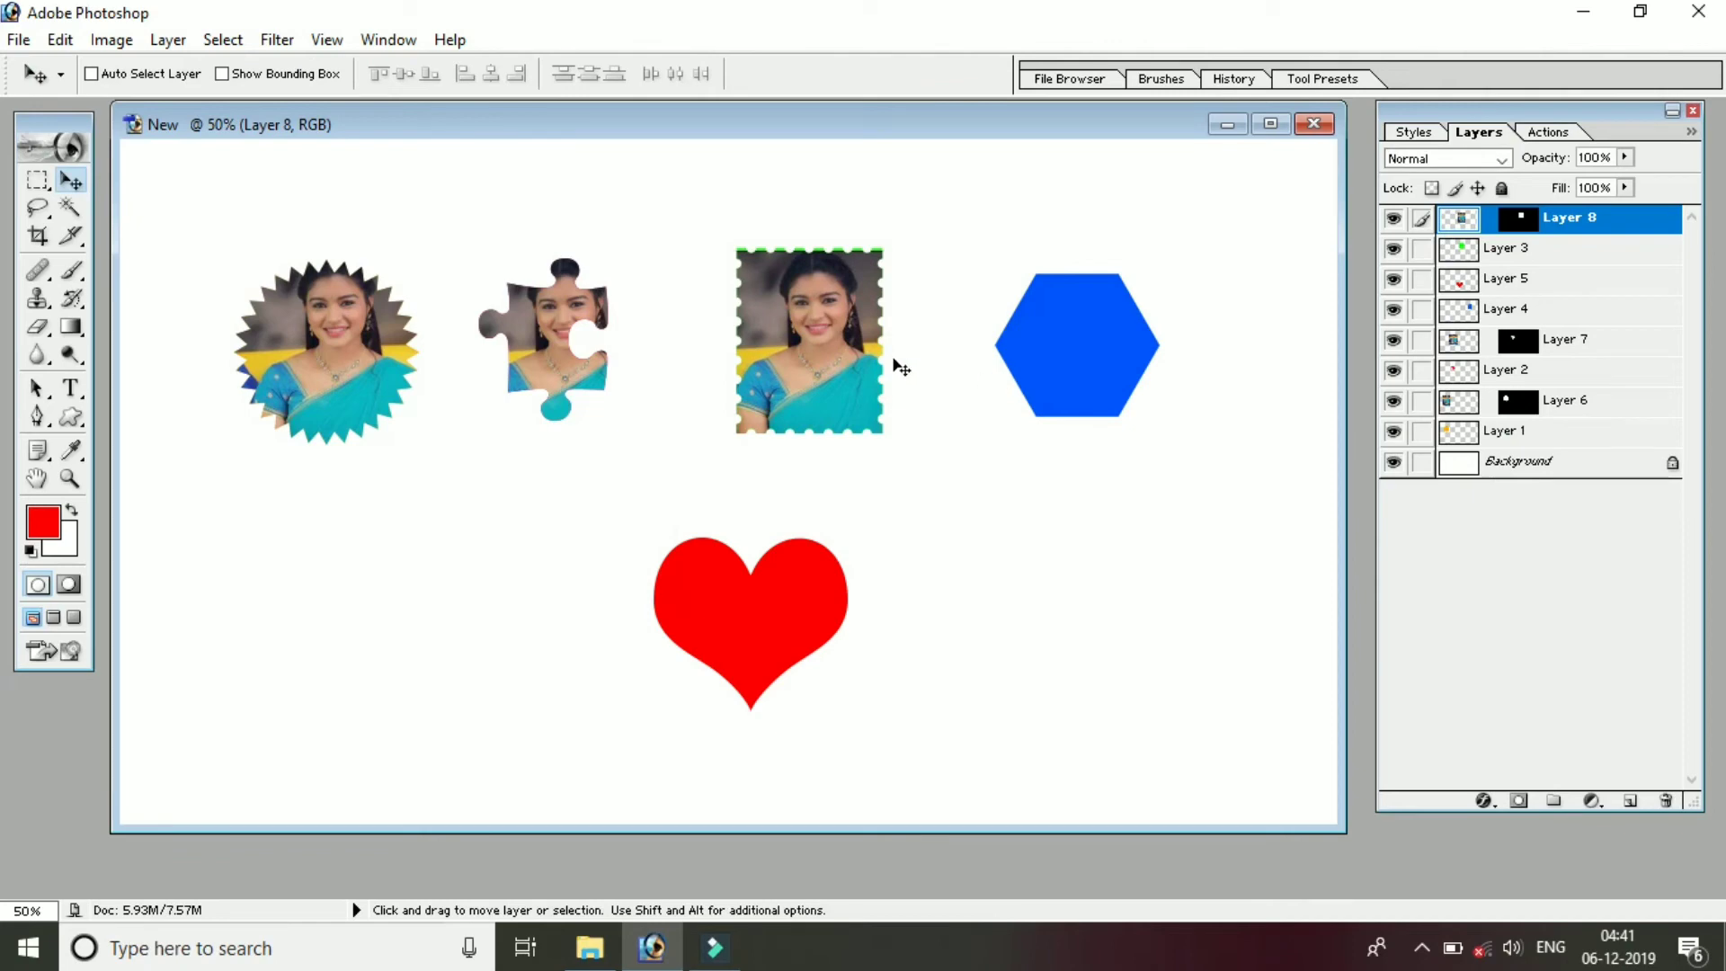
key("shift+Up")
key("shift+Up")
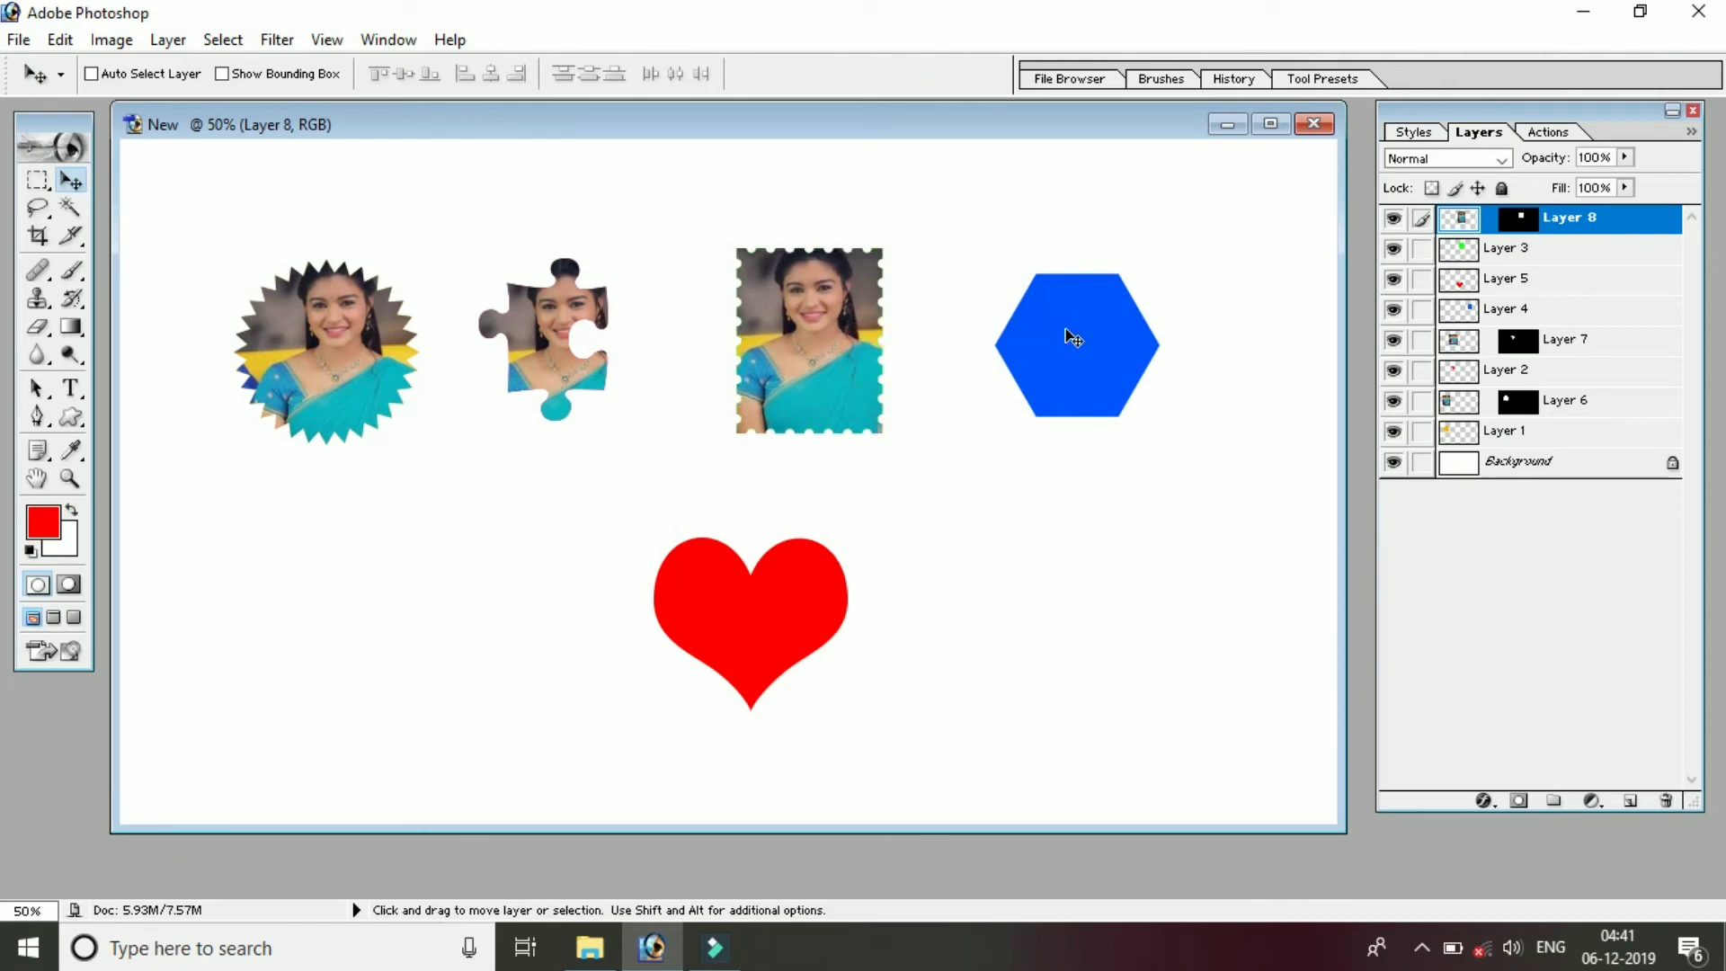
Step: Nudge the Layer 4 hexagon right, paste the portrait into its outline, and shift it to show her face
right_click(1073, 338)
left_click(1076, 347)
left_click_drag(1076, 347, 1087, 349)
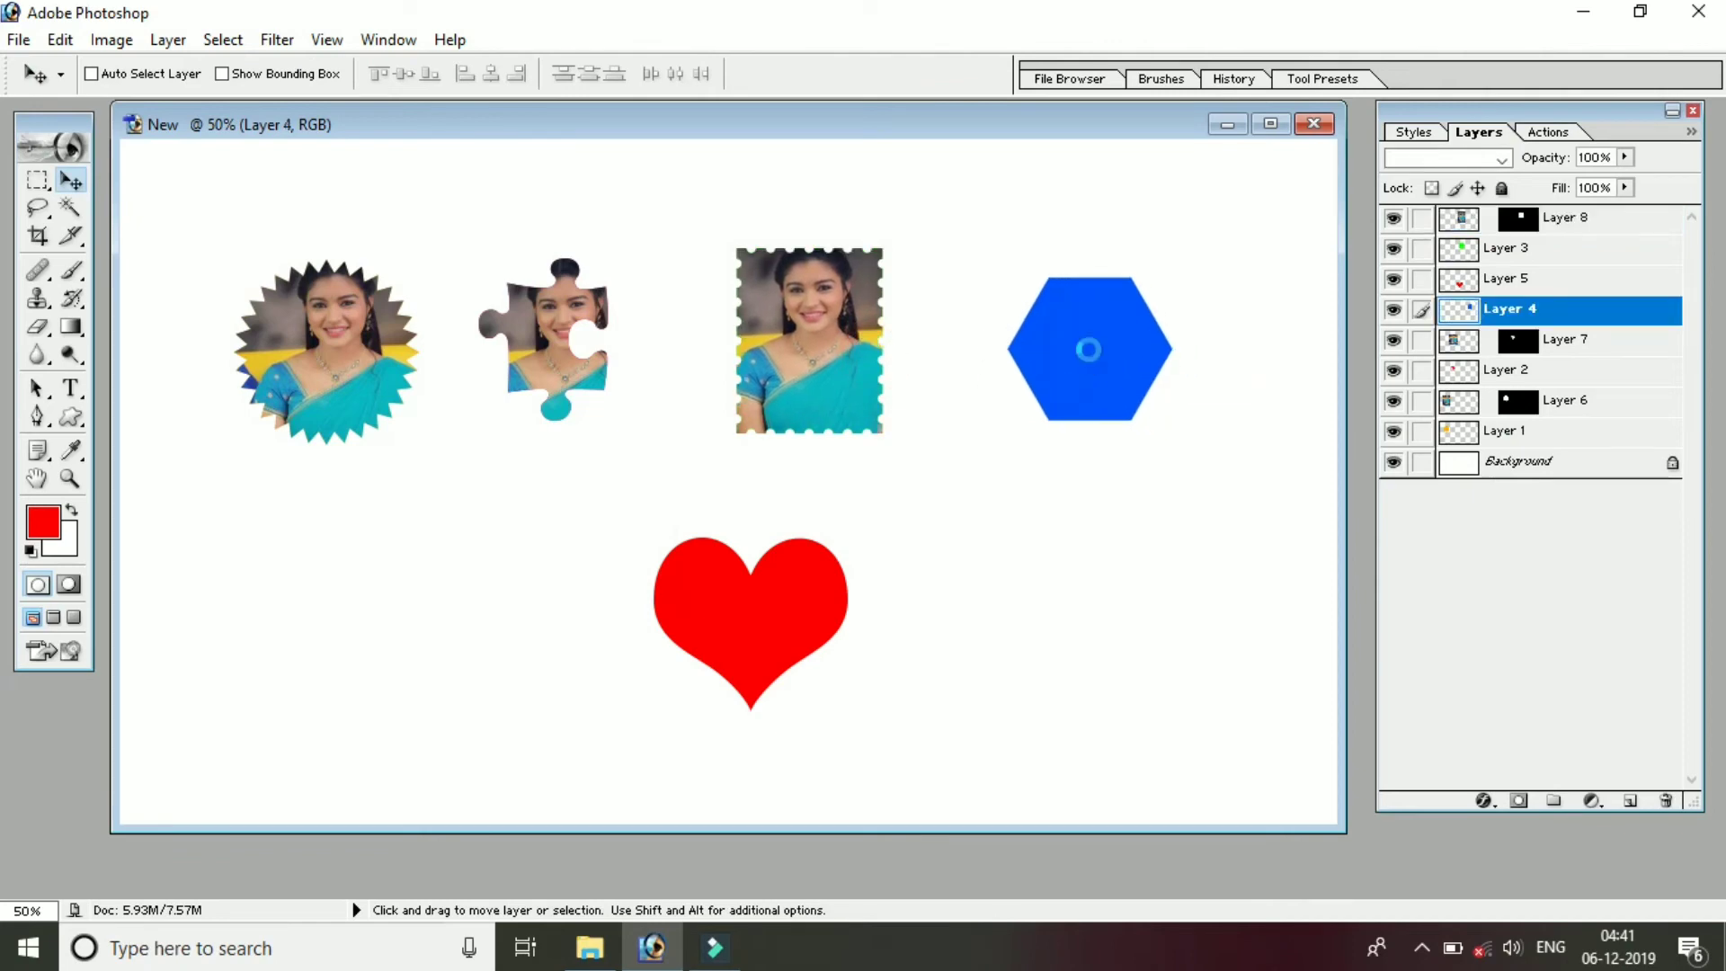
left_click(1470, 315, "ctrl")
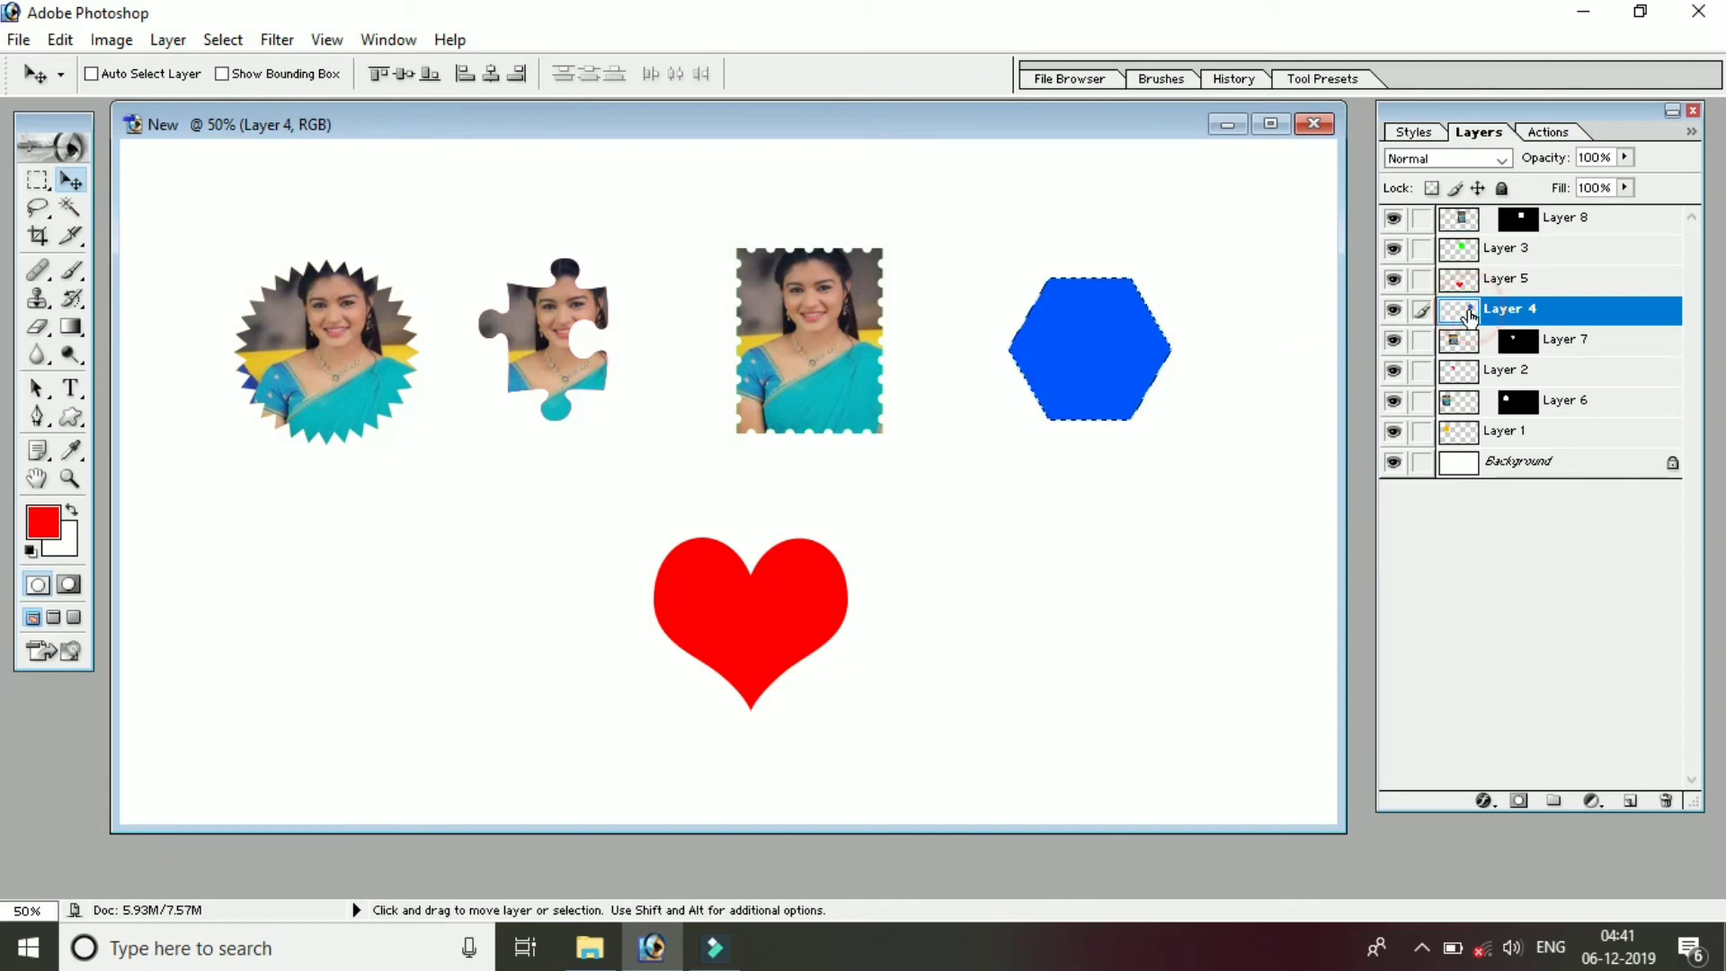
key("ctrl+shift+v")
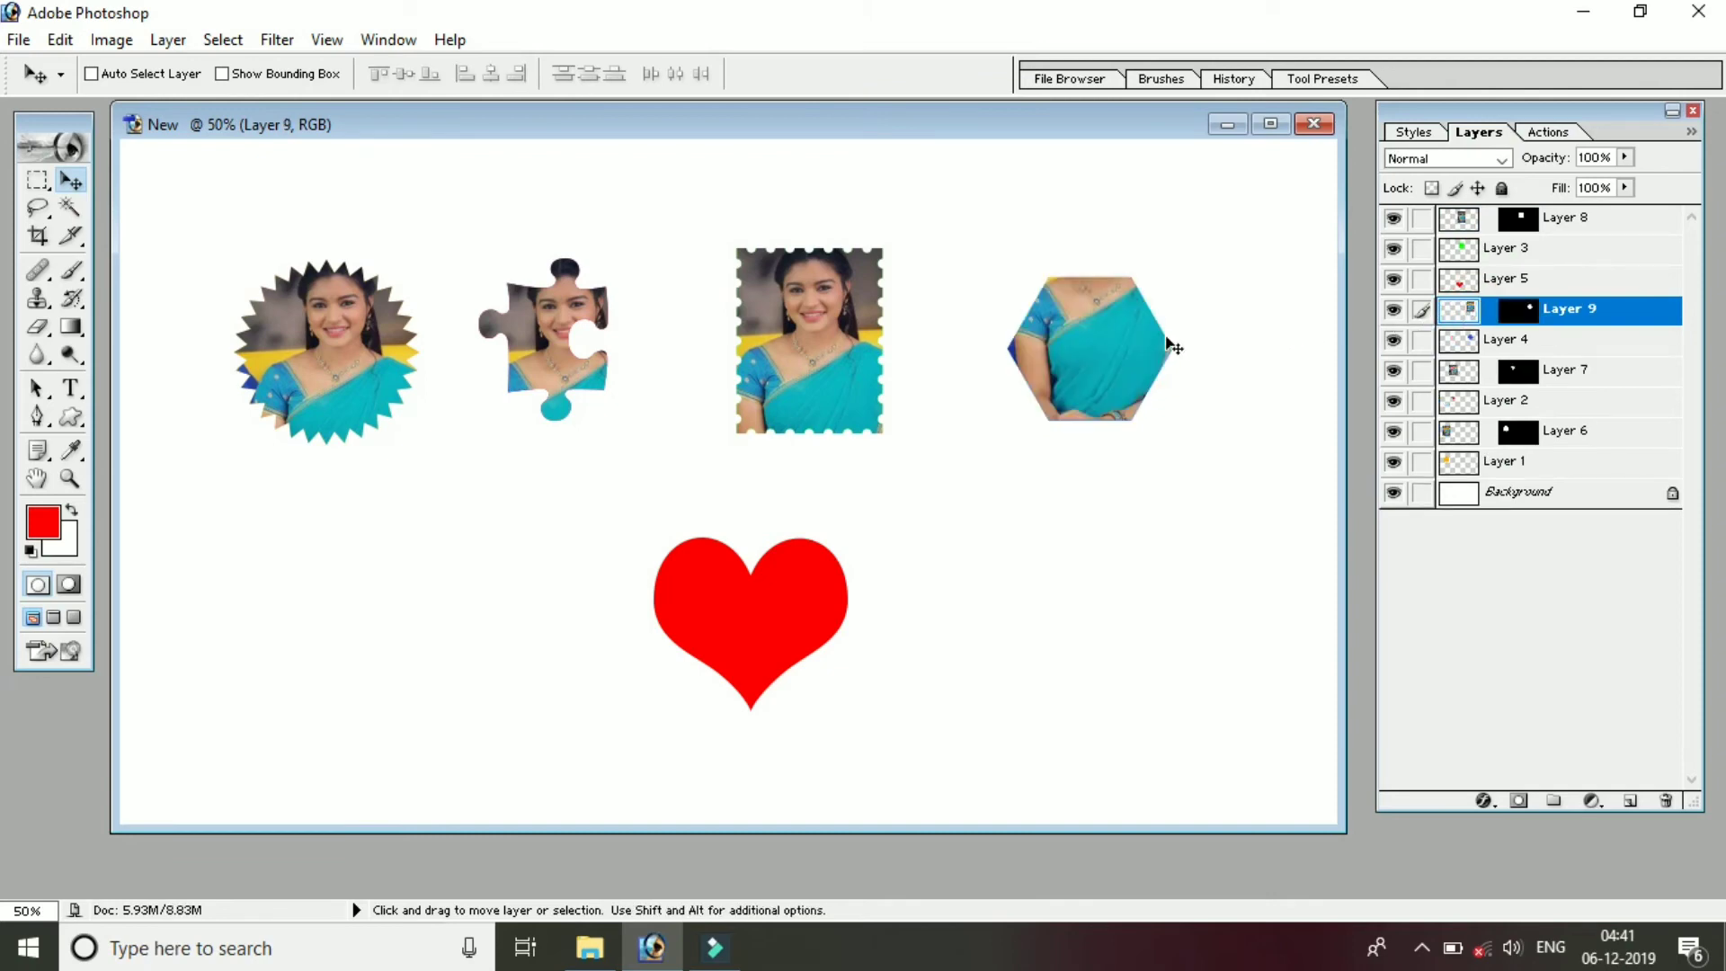
left_click_drag(1139, 336, 1132, 432)
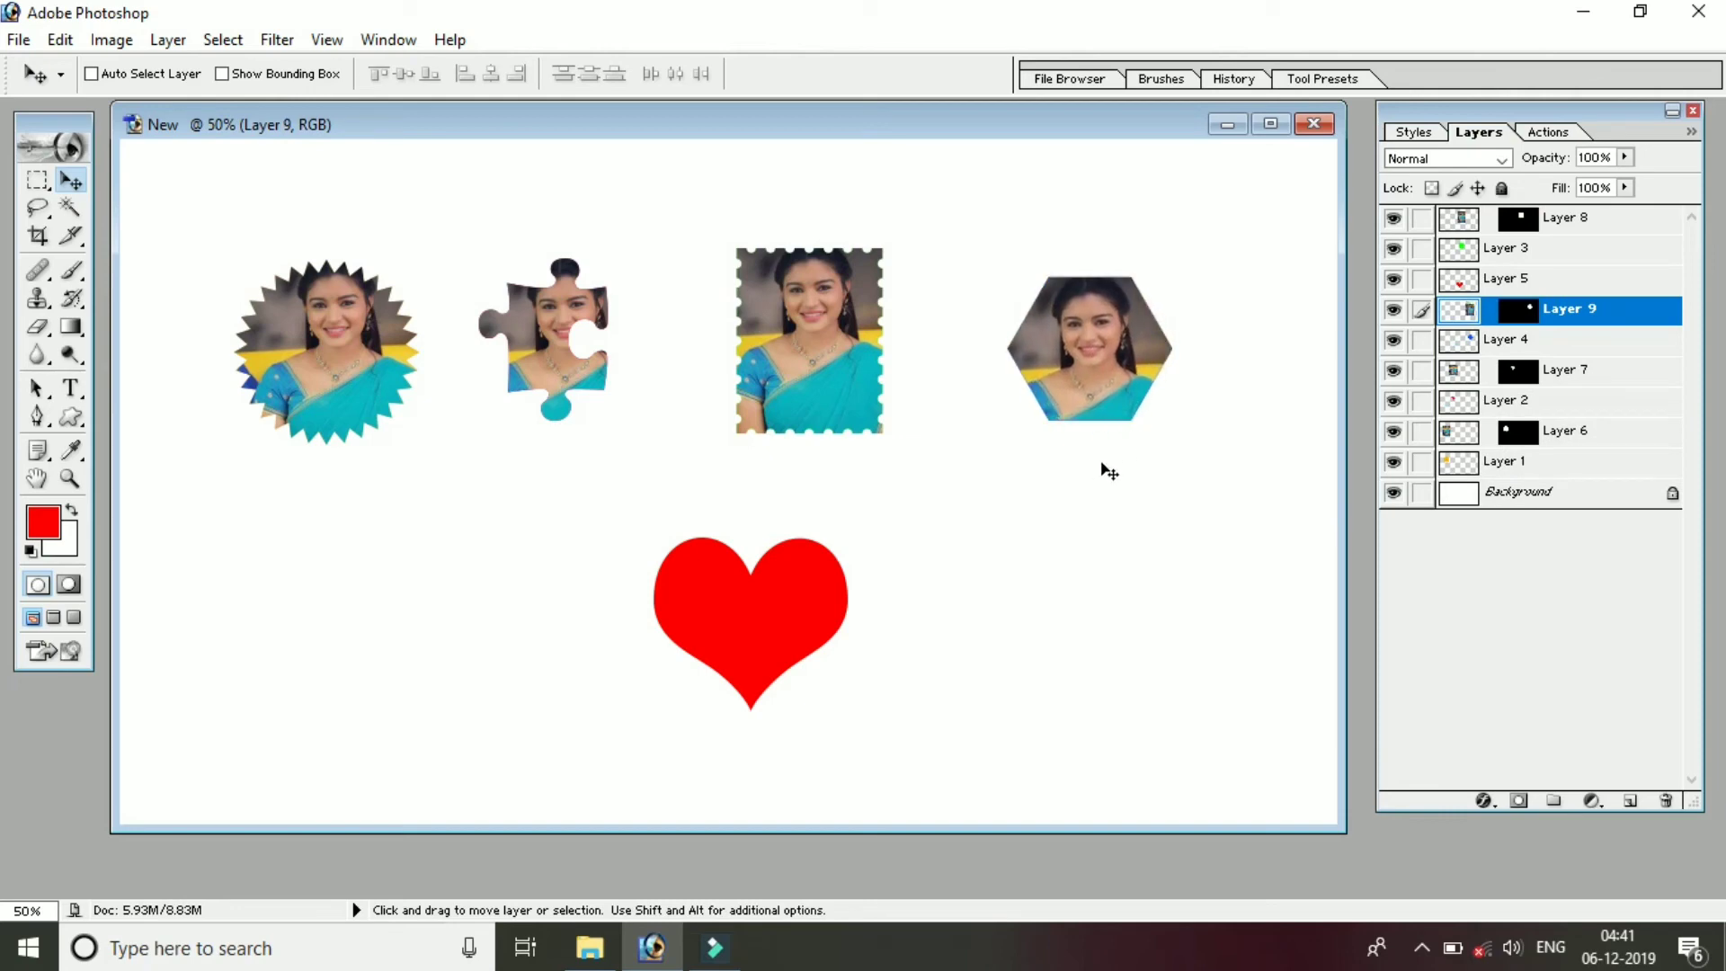
Step: Select the heart's Layer 5 and paste the portrait as a new layer above it
right_click(785, 585)
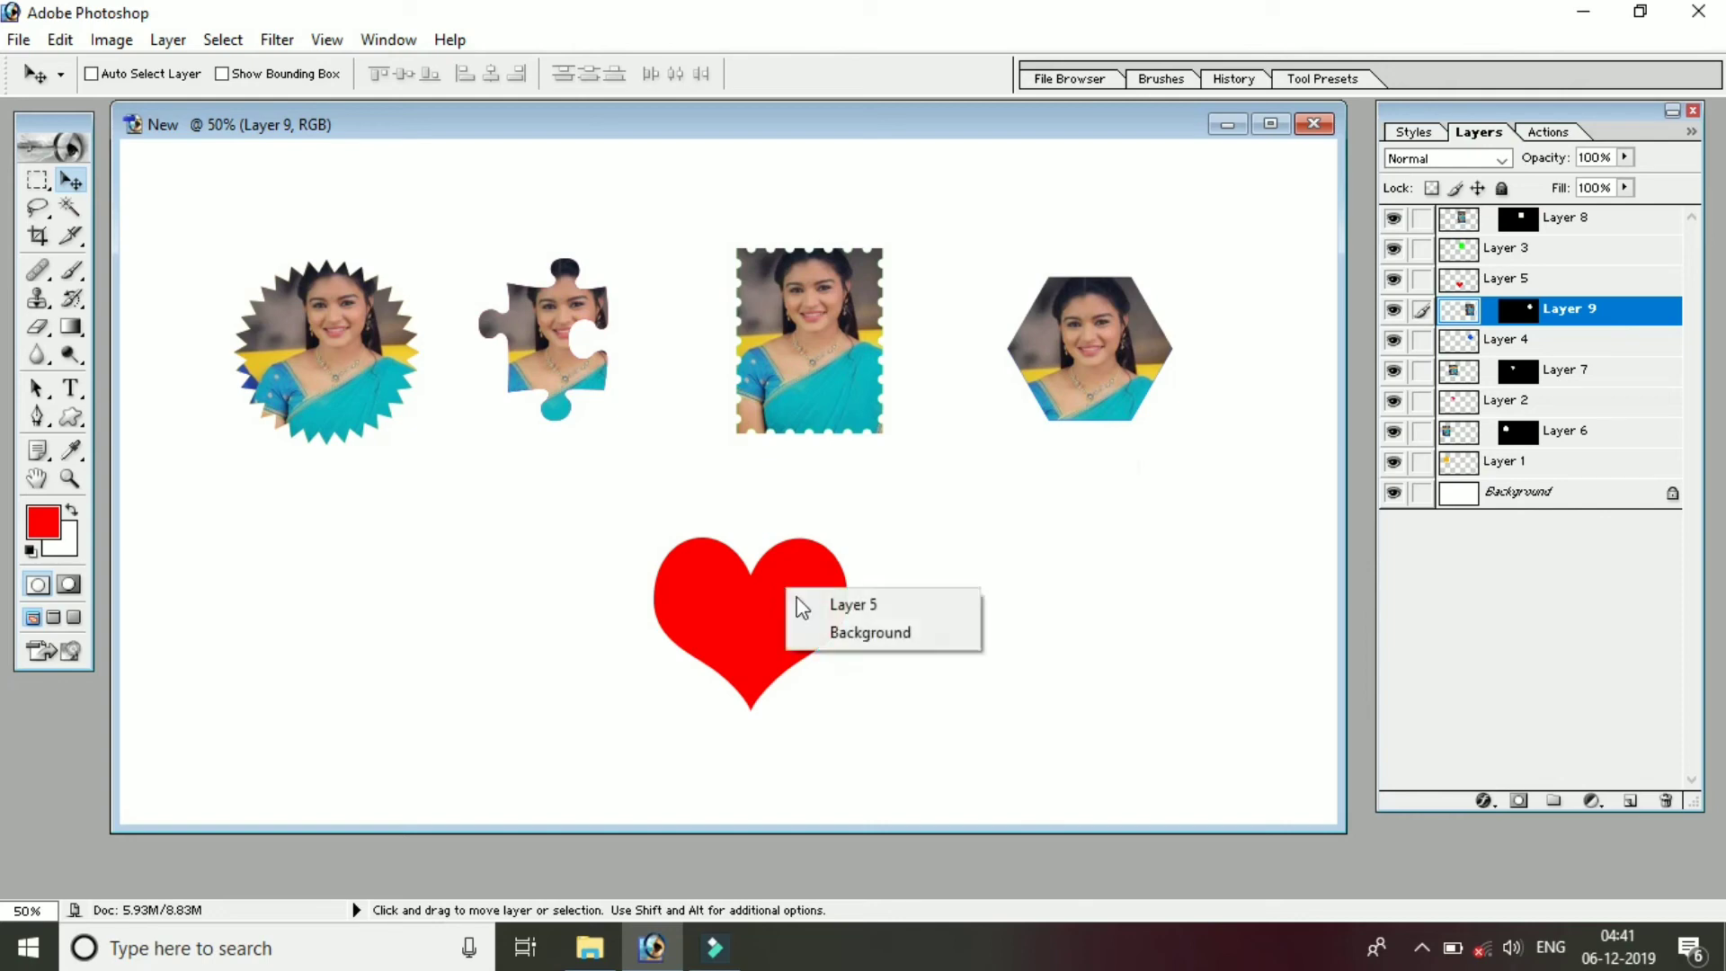
left_click(808, 602)
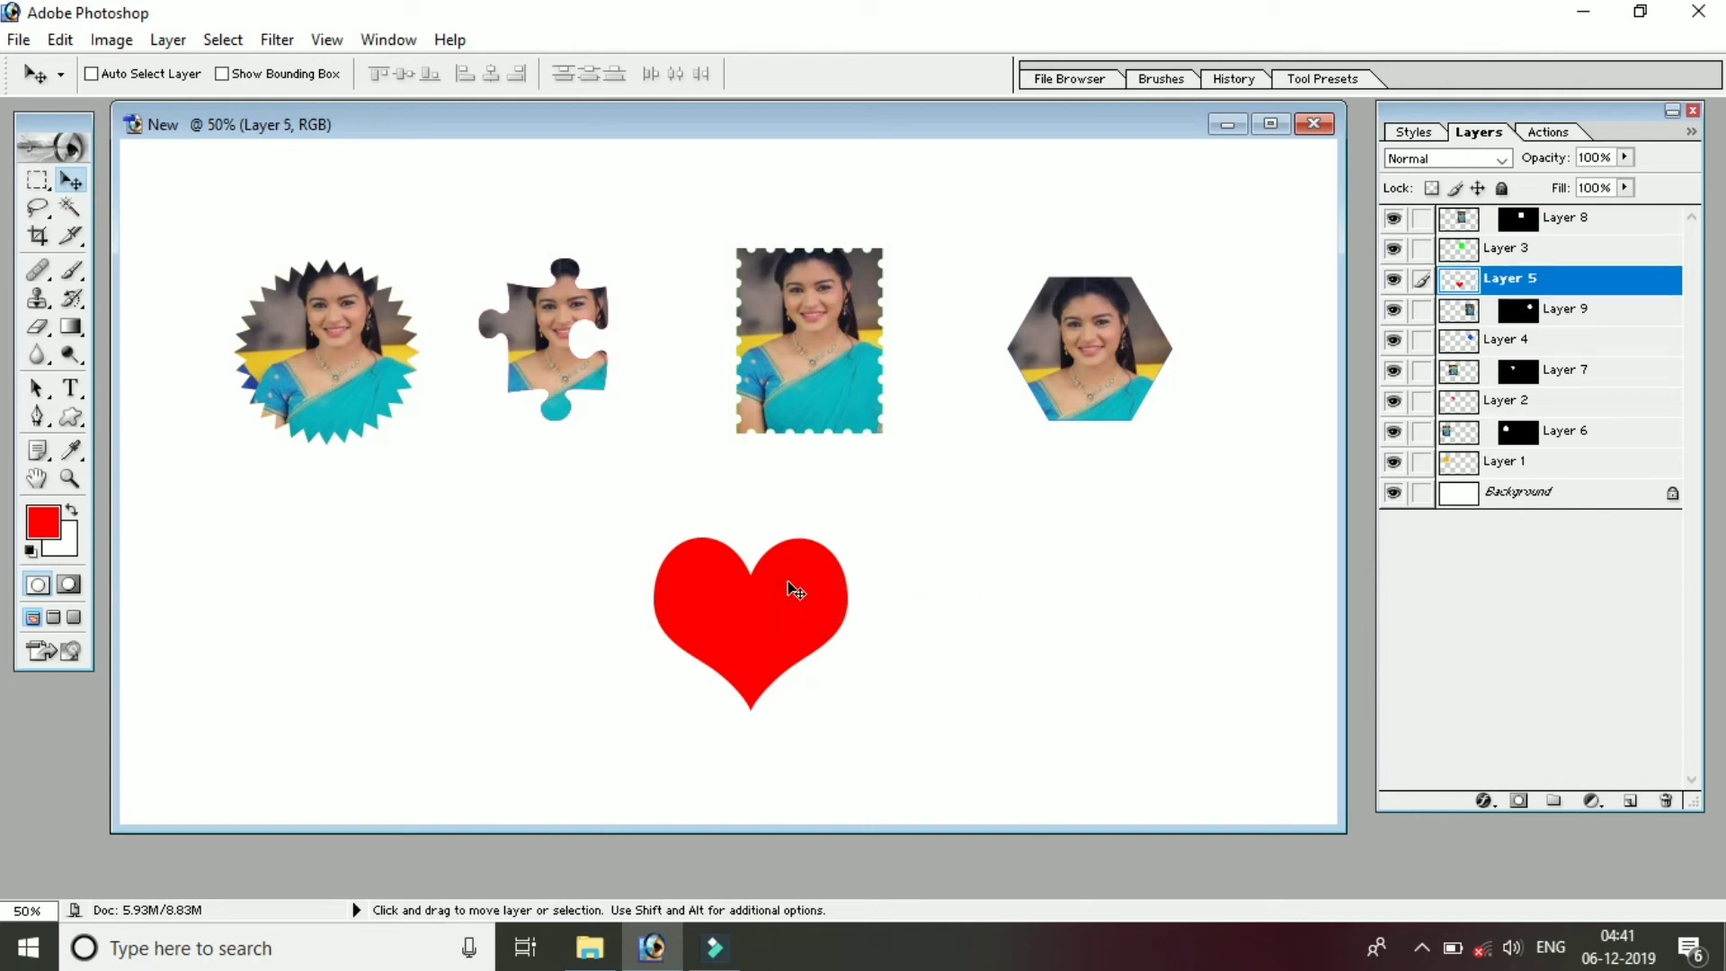
left_click(749, 606)
key("ctrl+v")
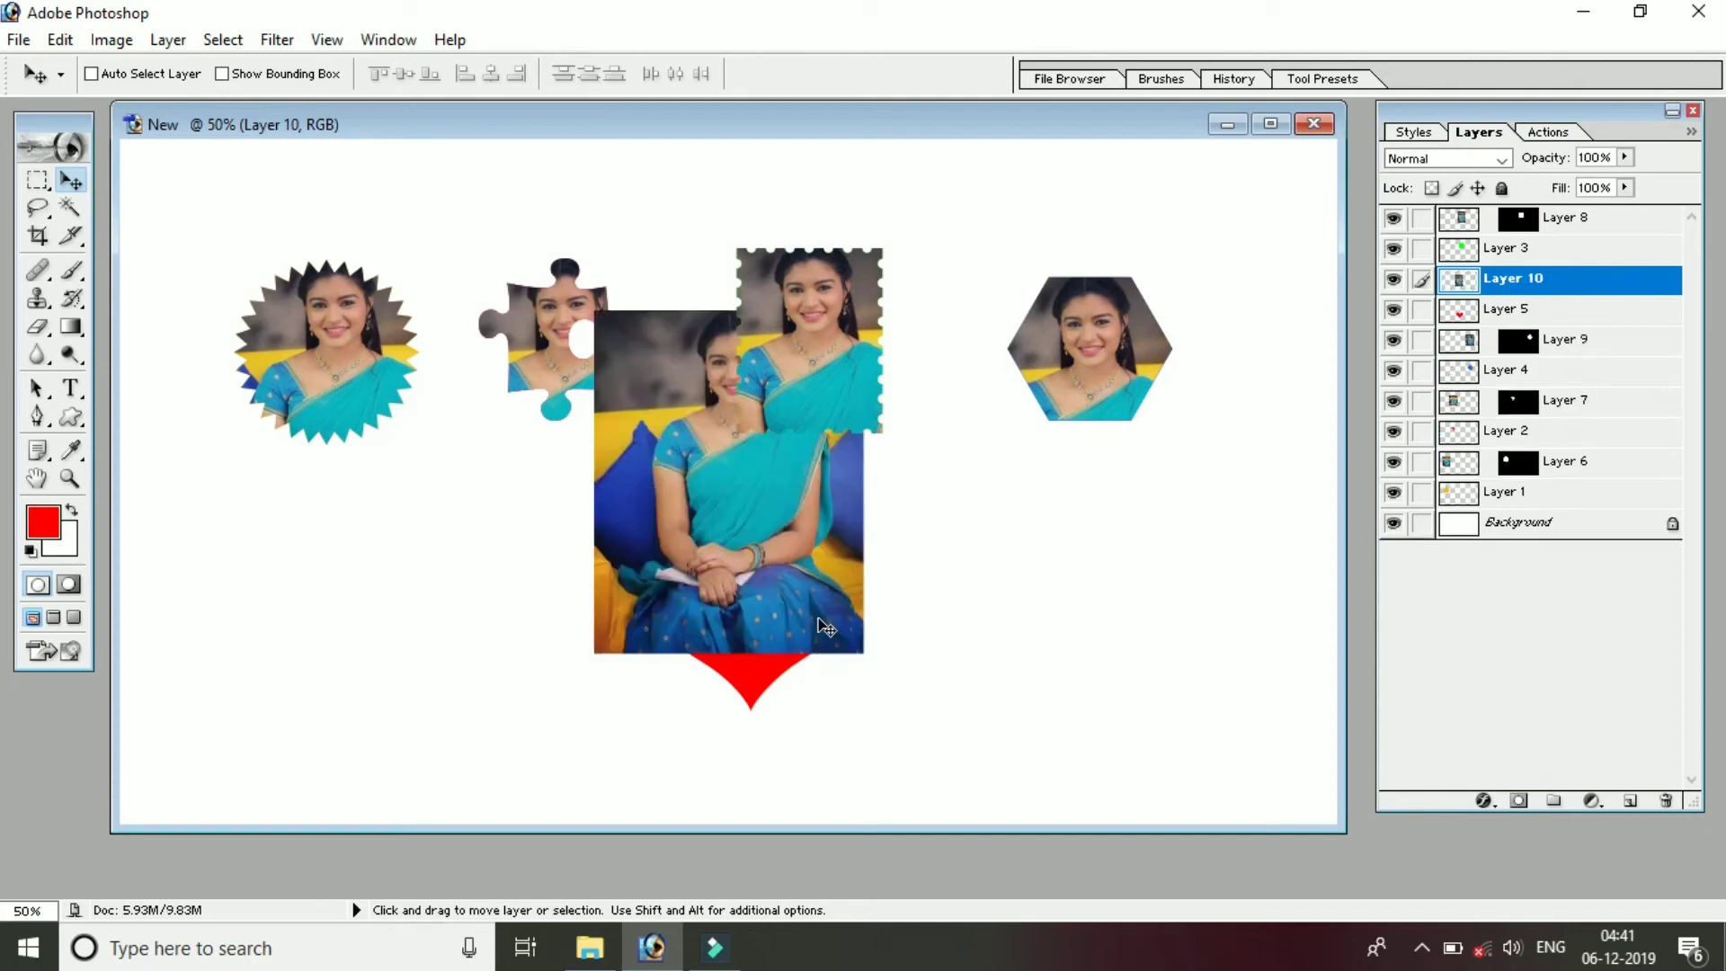
left_click_drag(815, 555, 816, 693)
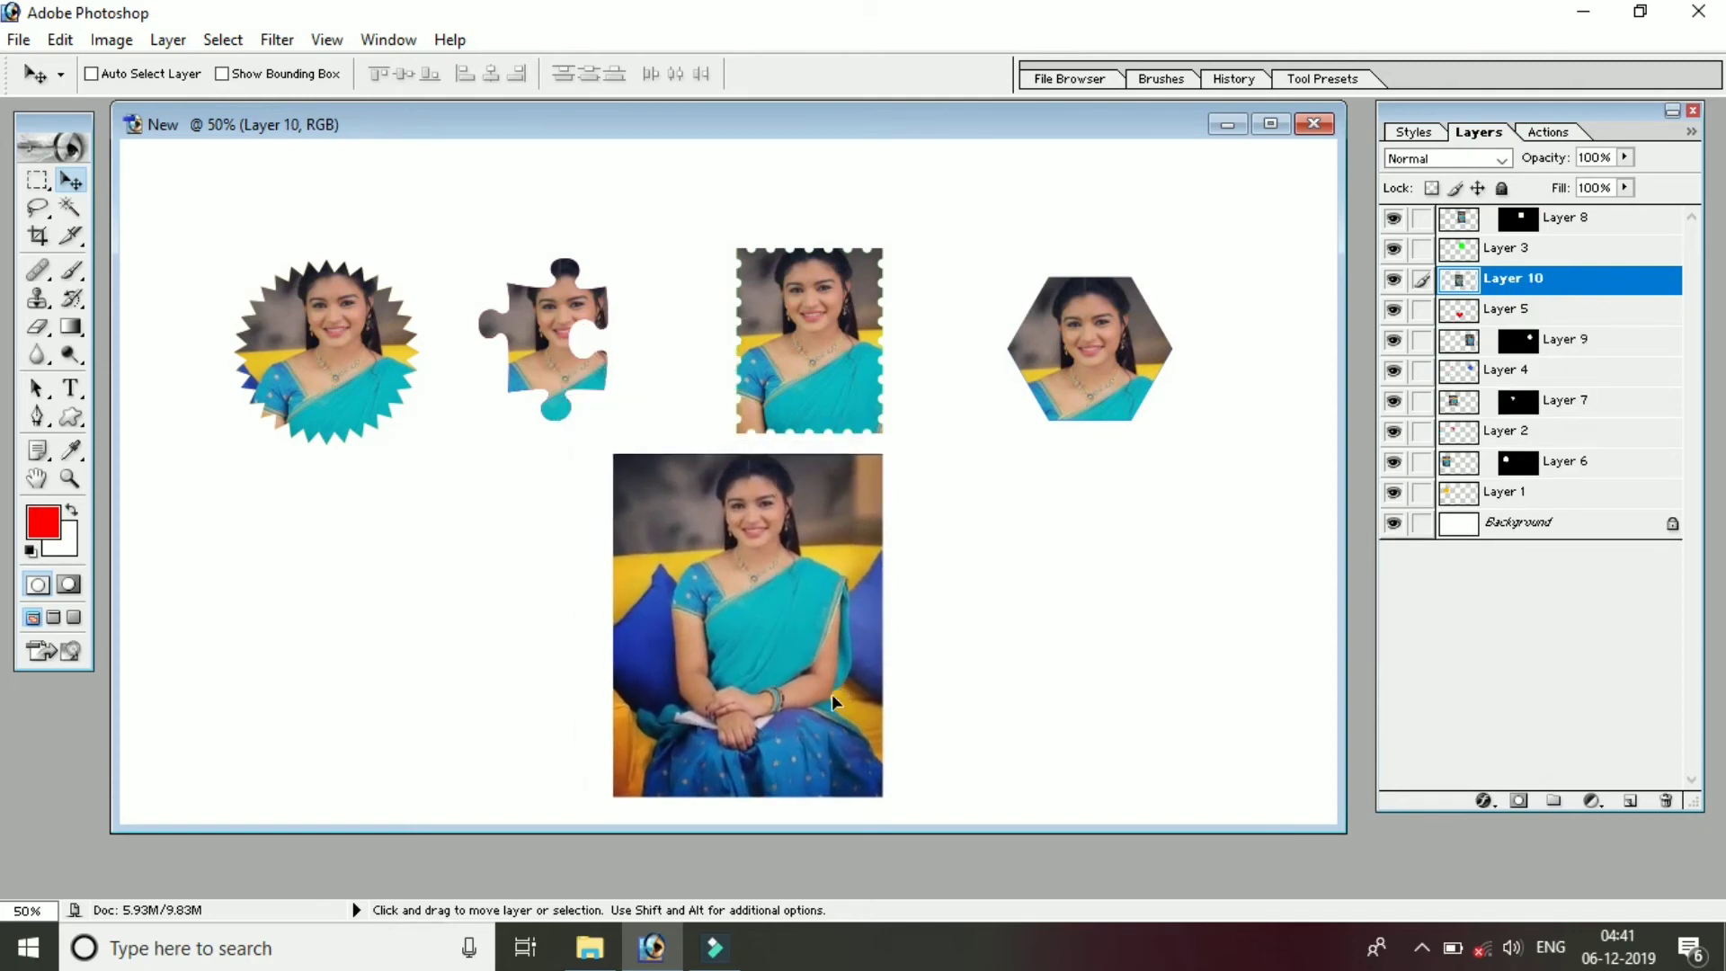
Step: Fade the photo layer to 20% opacity and drag it over the red heart
left_click(1392, 280)
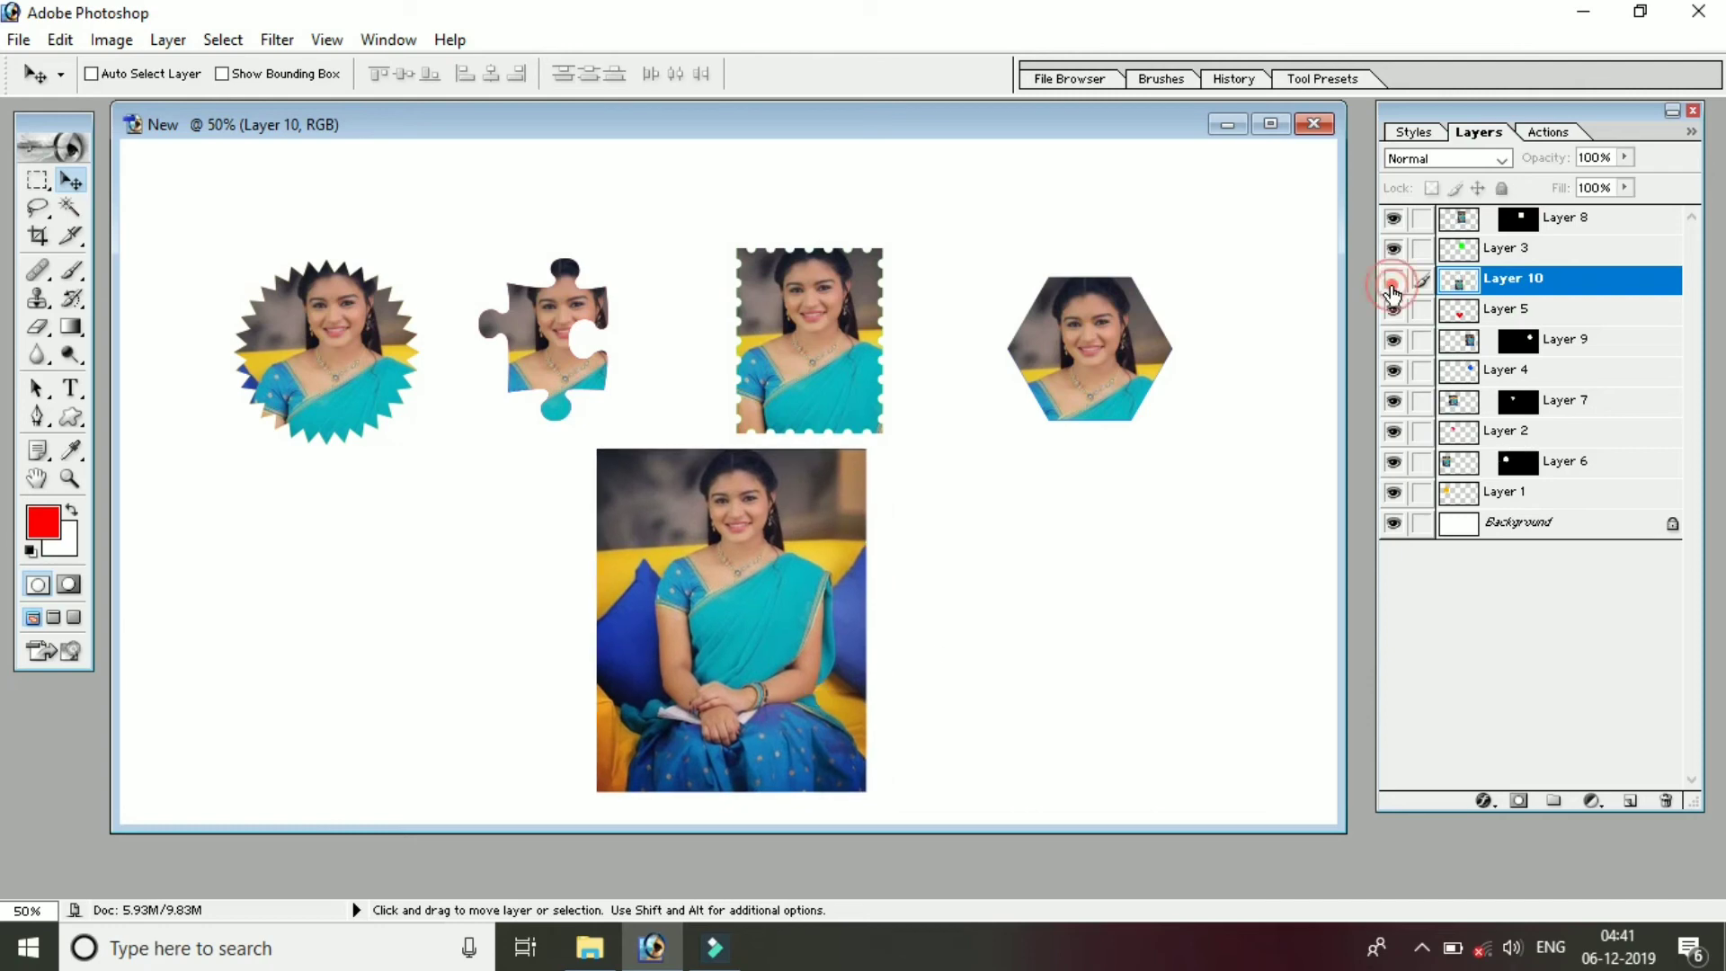
left_click(1392, 280)
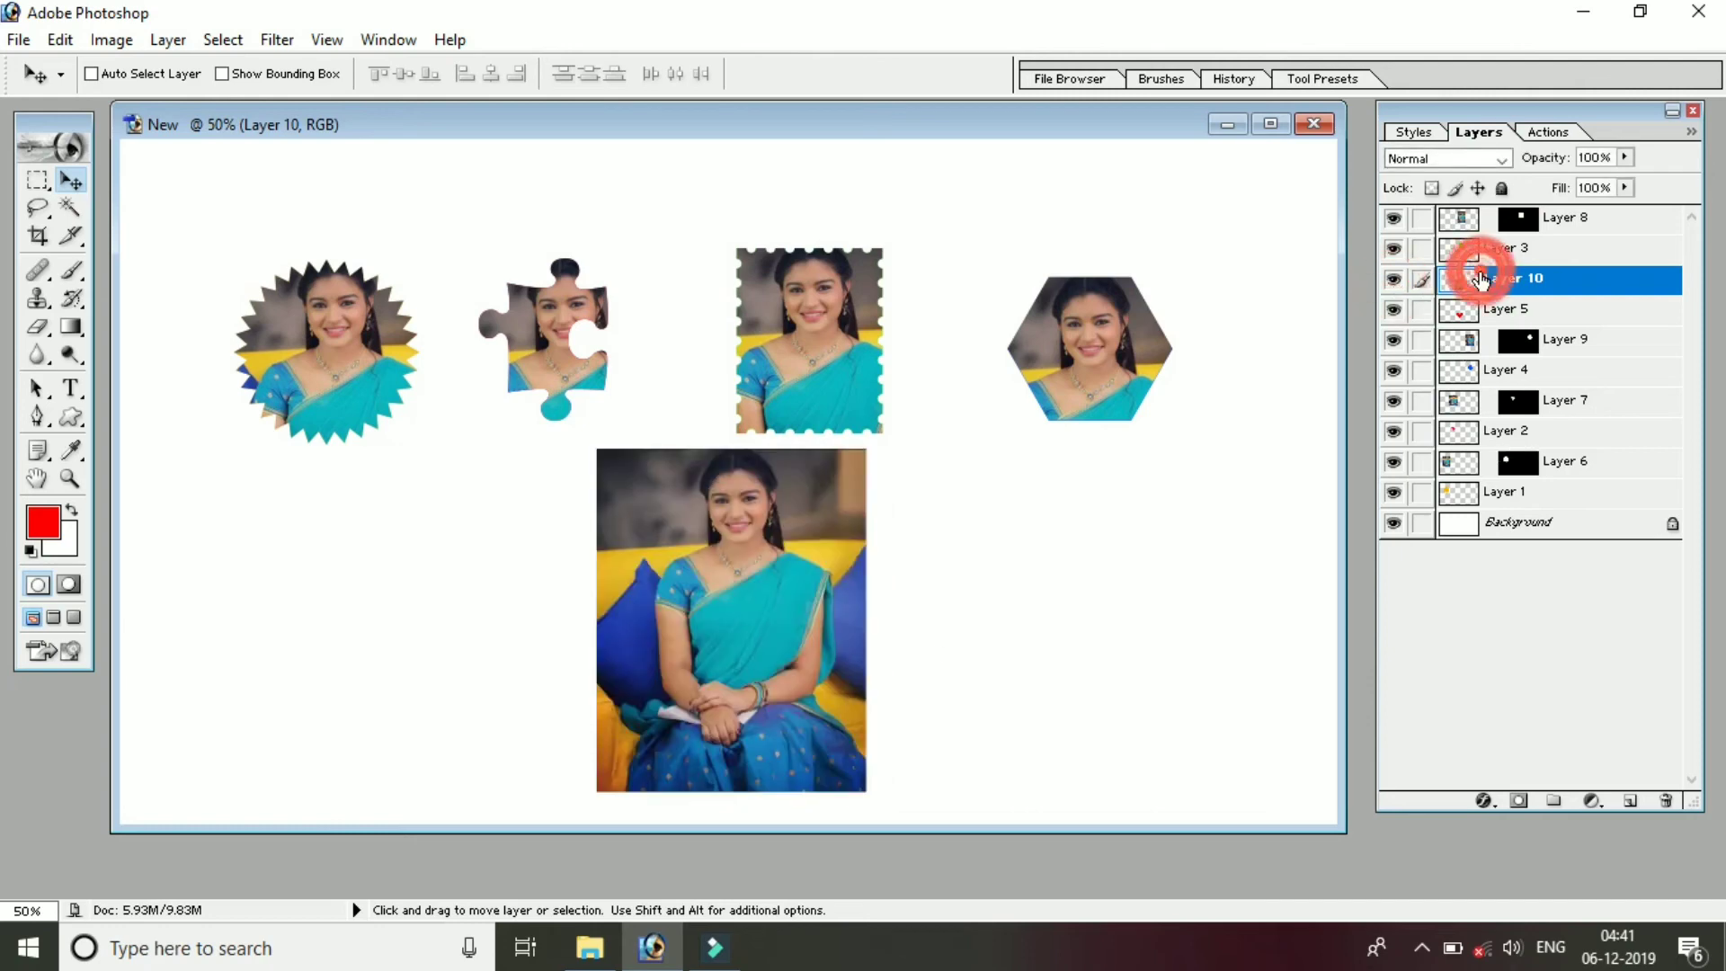
key("2")
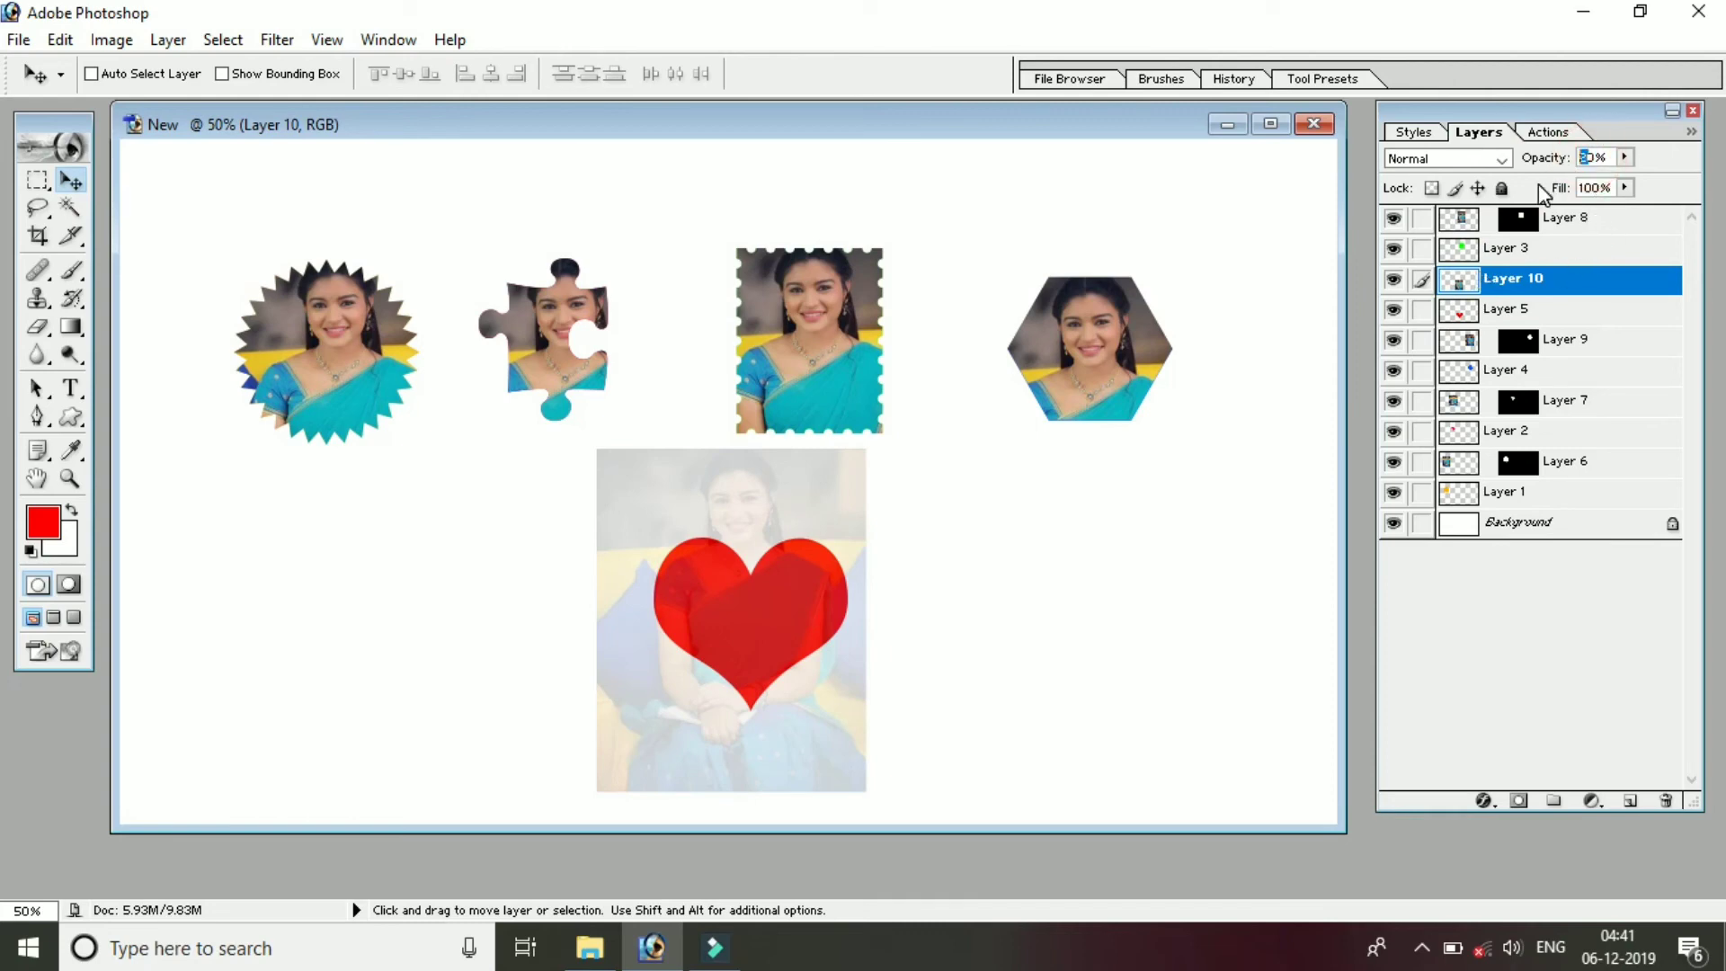
left_click(1502, 188)
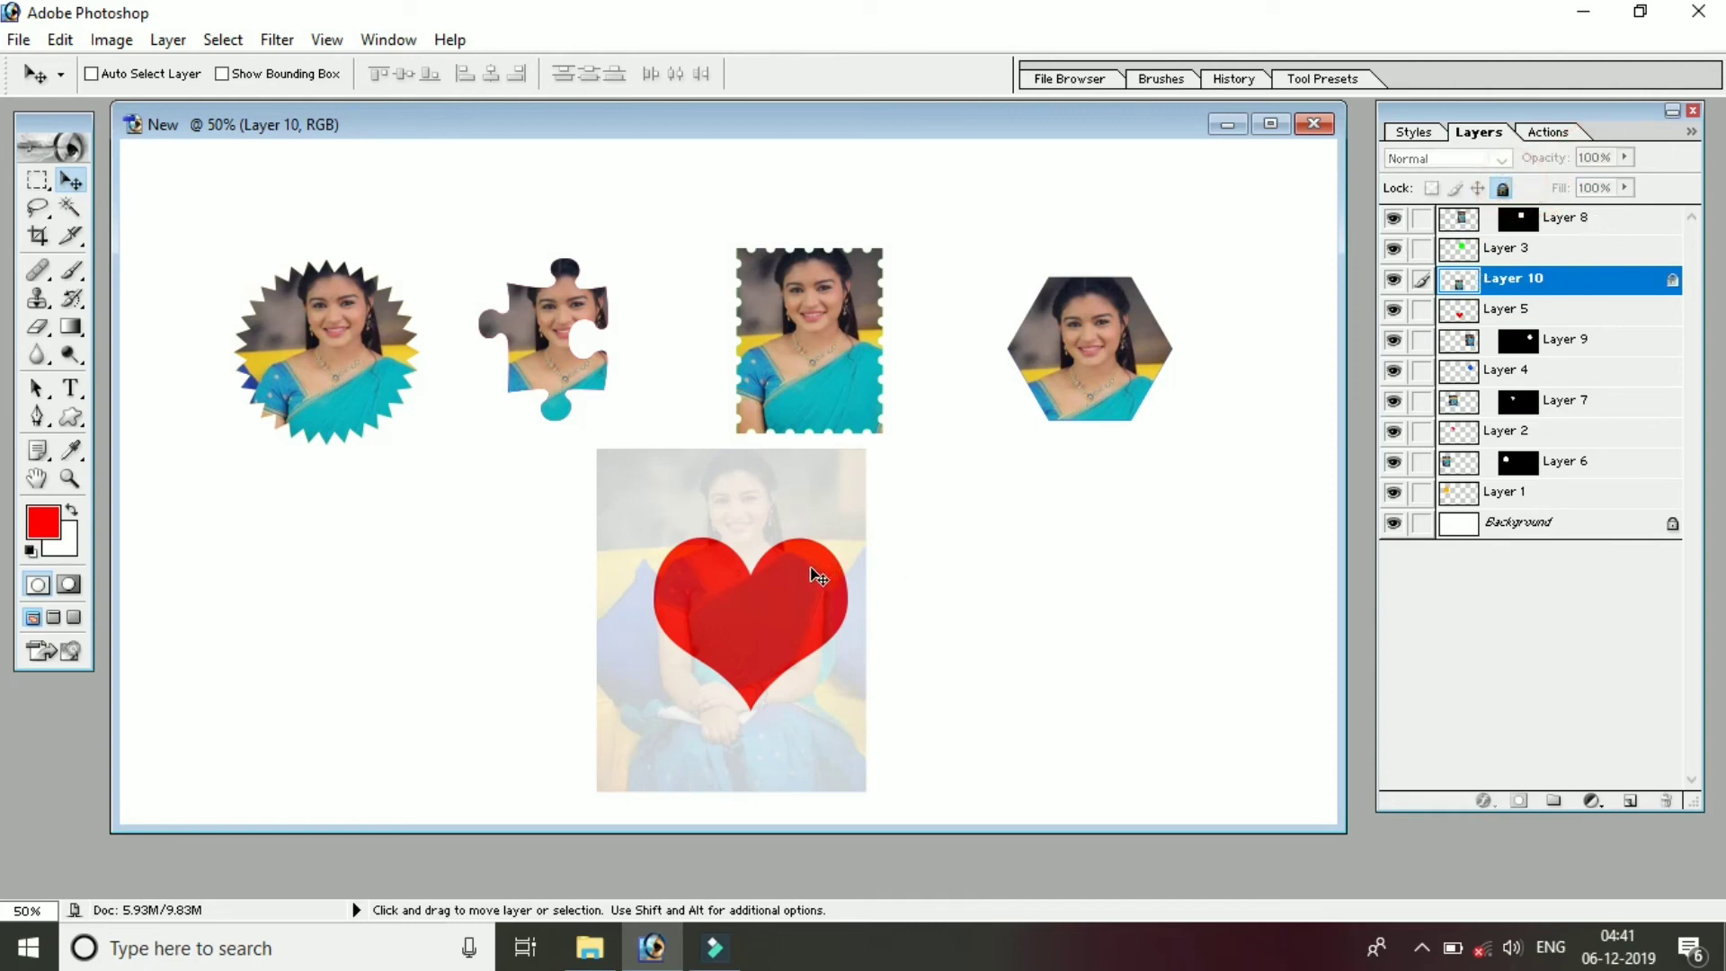
left_click(1503, 188)
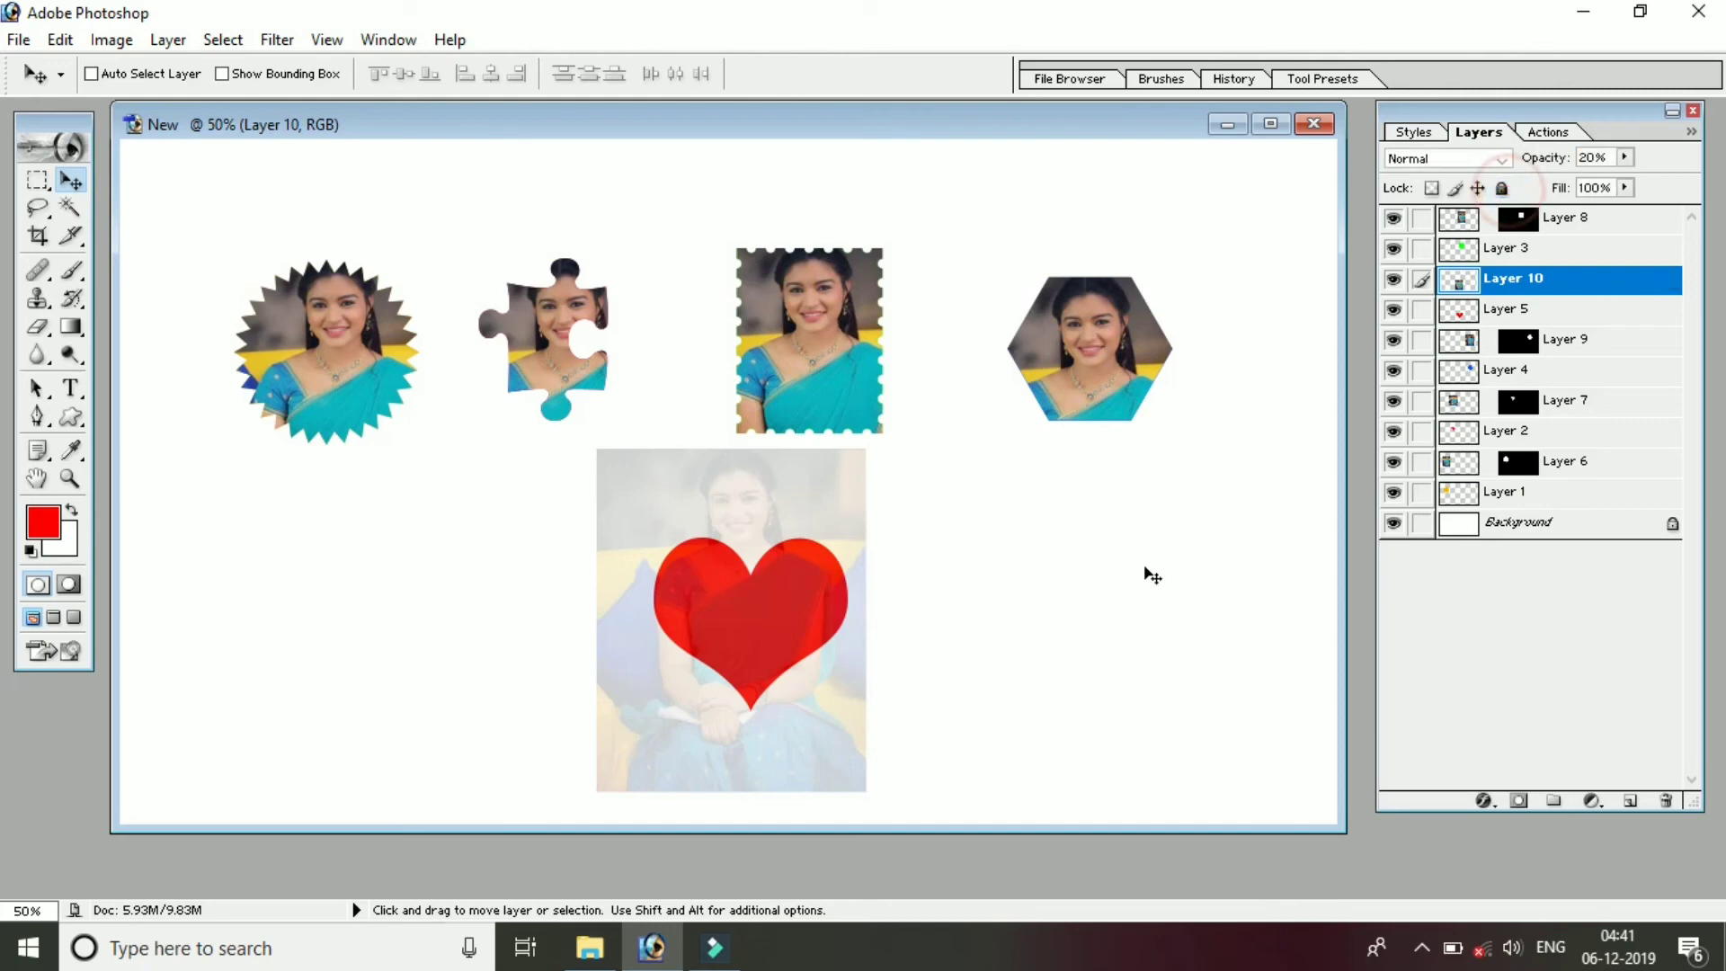
mouse_move(754, 639)
left_mouse_down()
mouse_move(774, 723)
mouse_move(764, 707)
mouse_move(765, 722)
mouse_move(725, 717)
mouse_move(739, 715)
left_mouse_up()
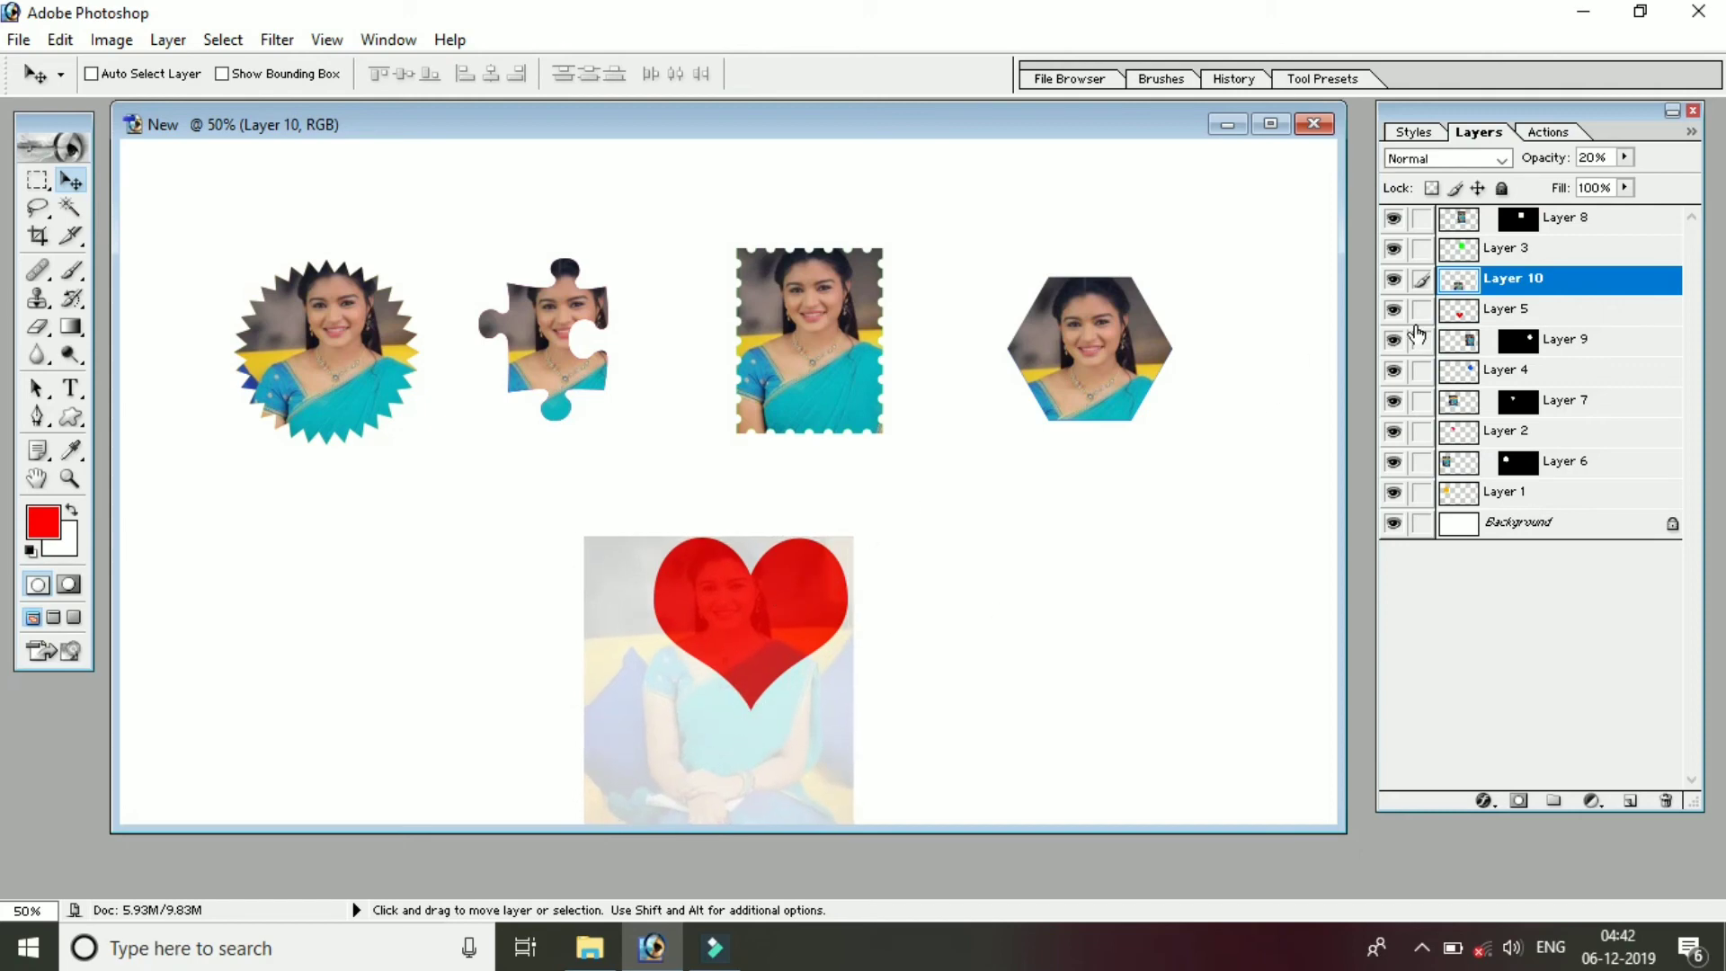
Step: Load the heart's outline from Layer 5 as a selection and invert it
left_click(1453, 316)
left_click(1393, 310)
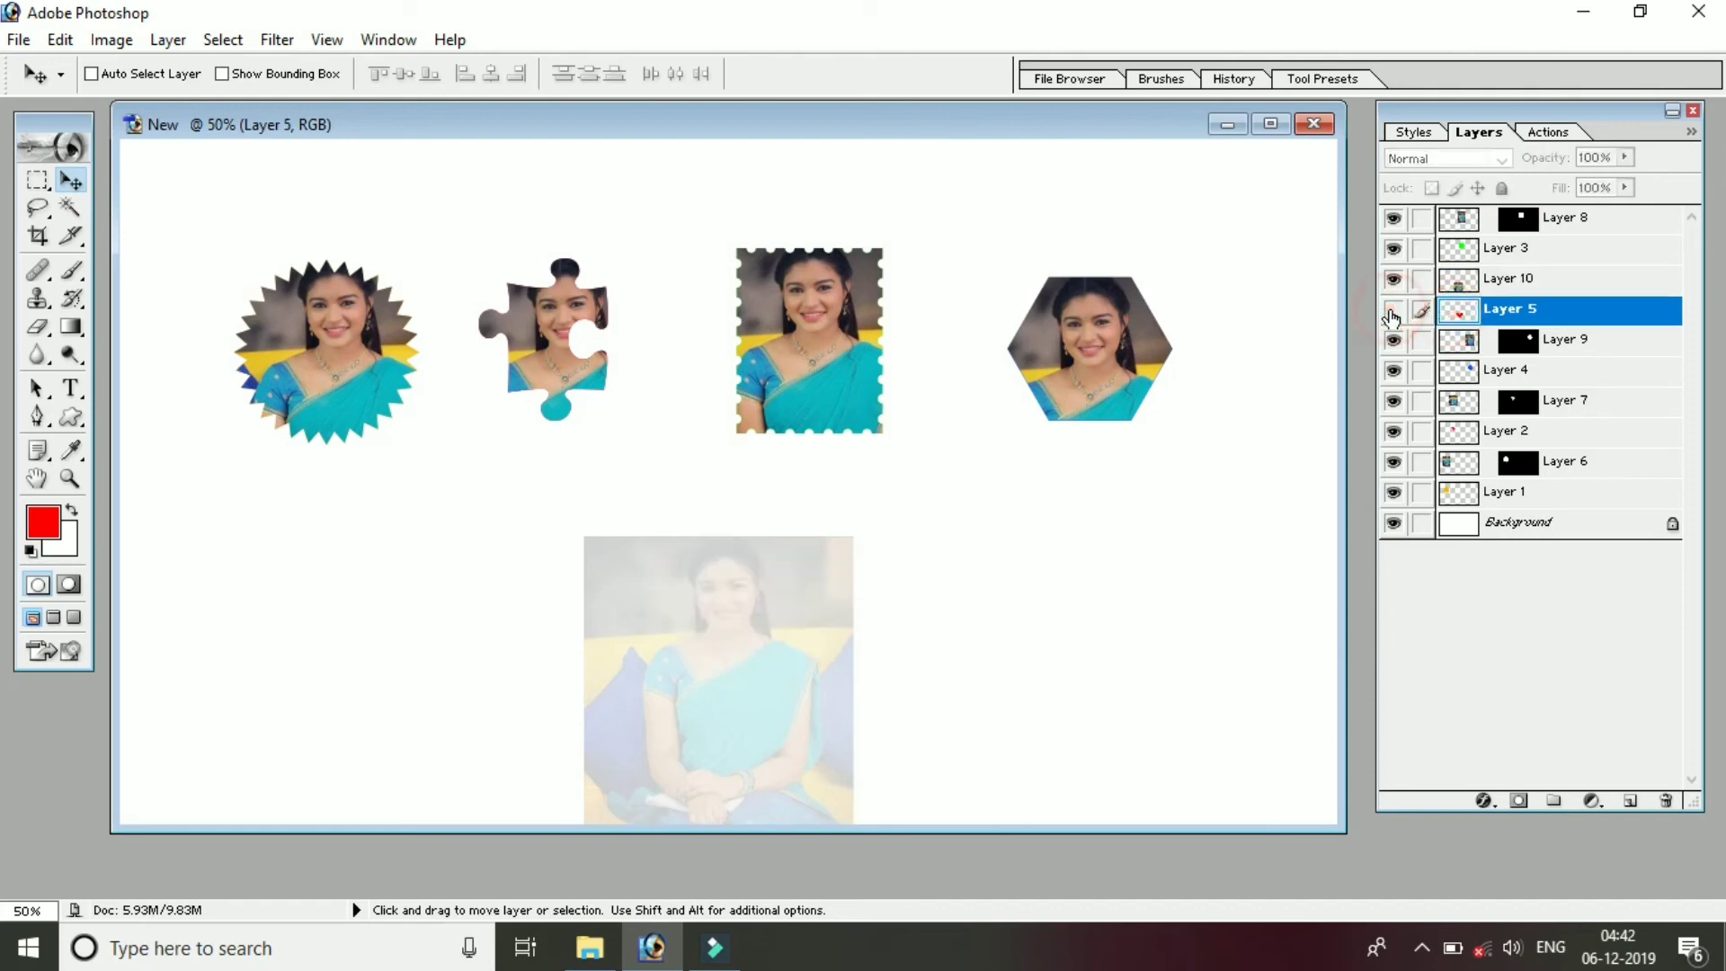
left_click(1393, 311)
left_click(1457, 314, "ctrl")
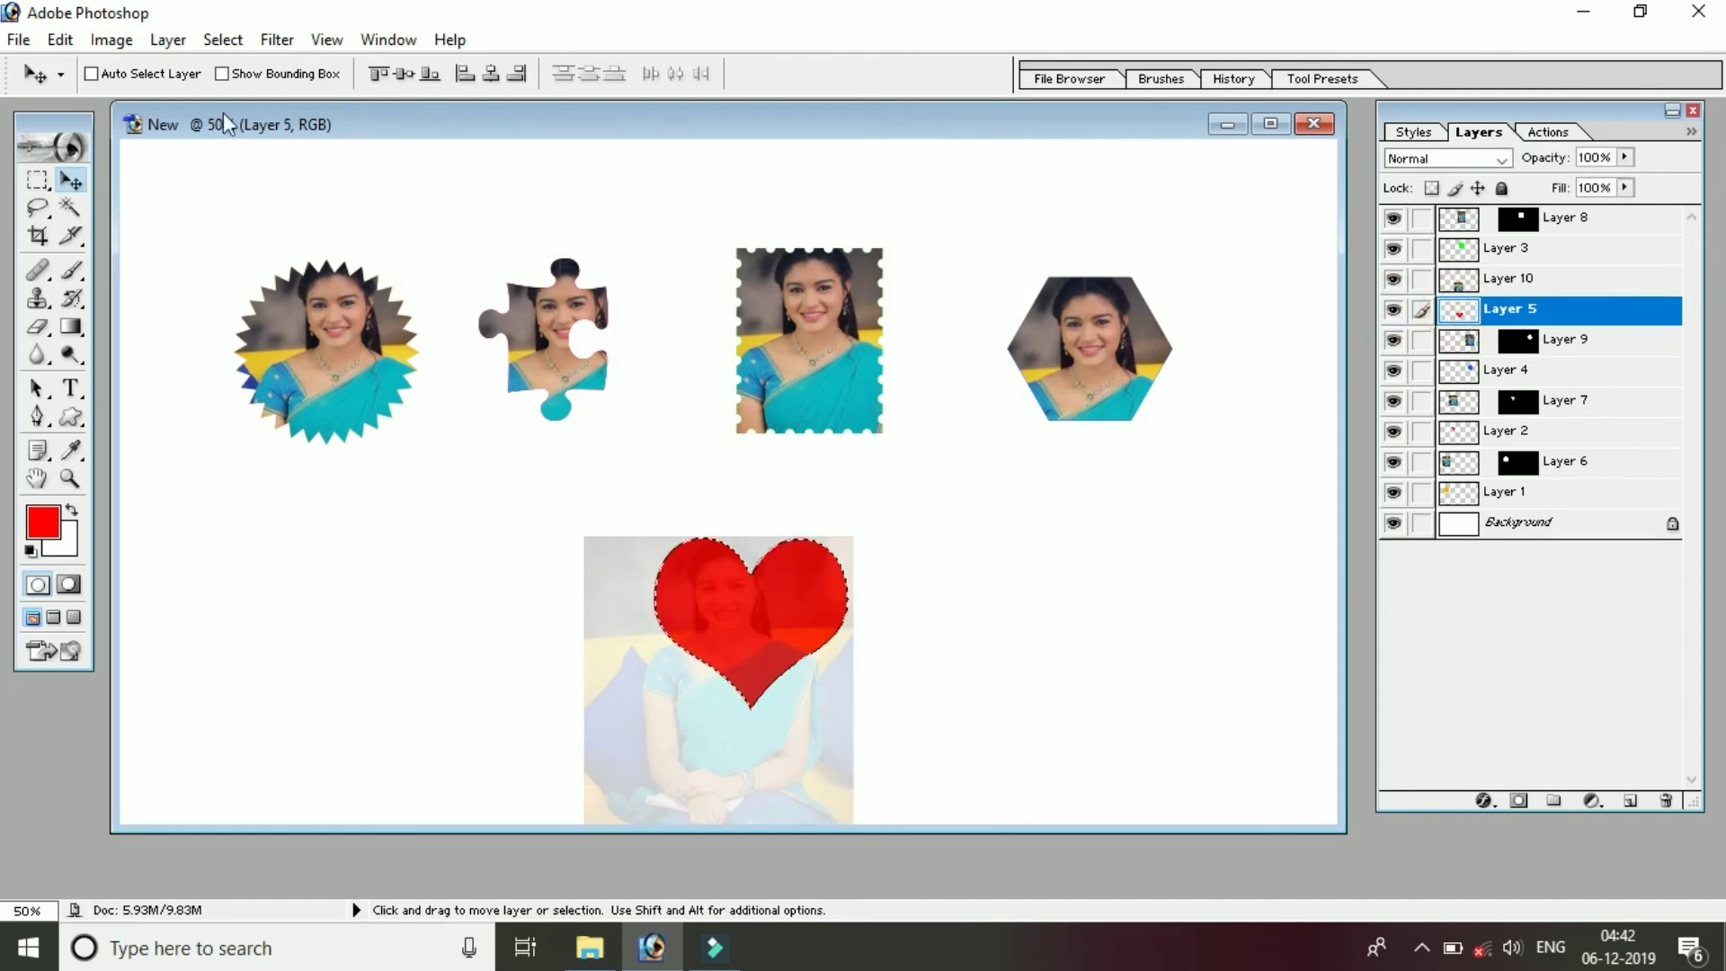
left_click(223, 39)
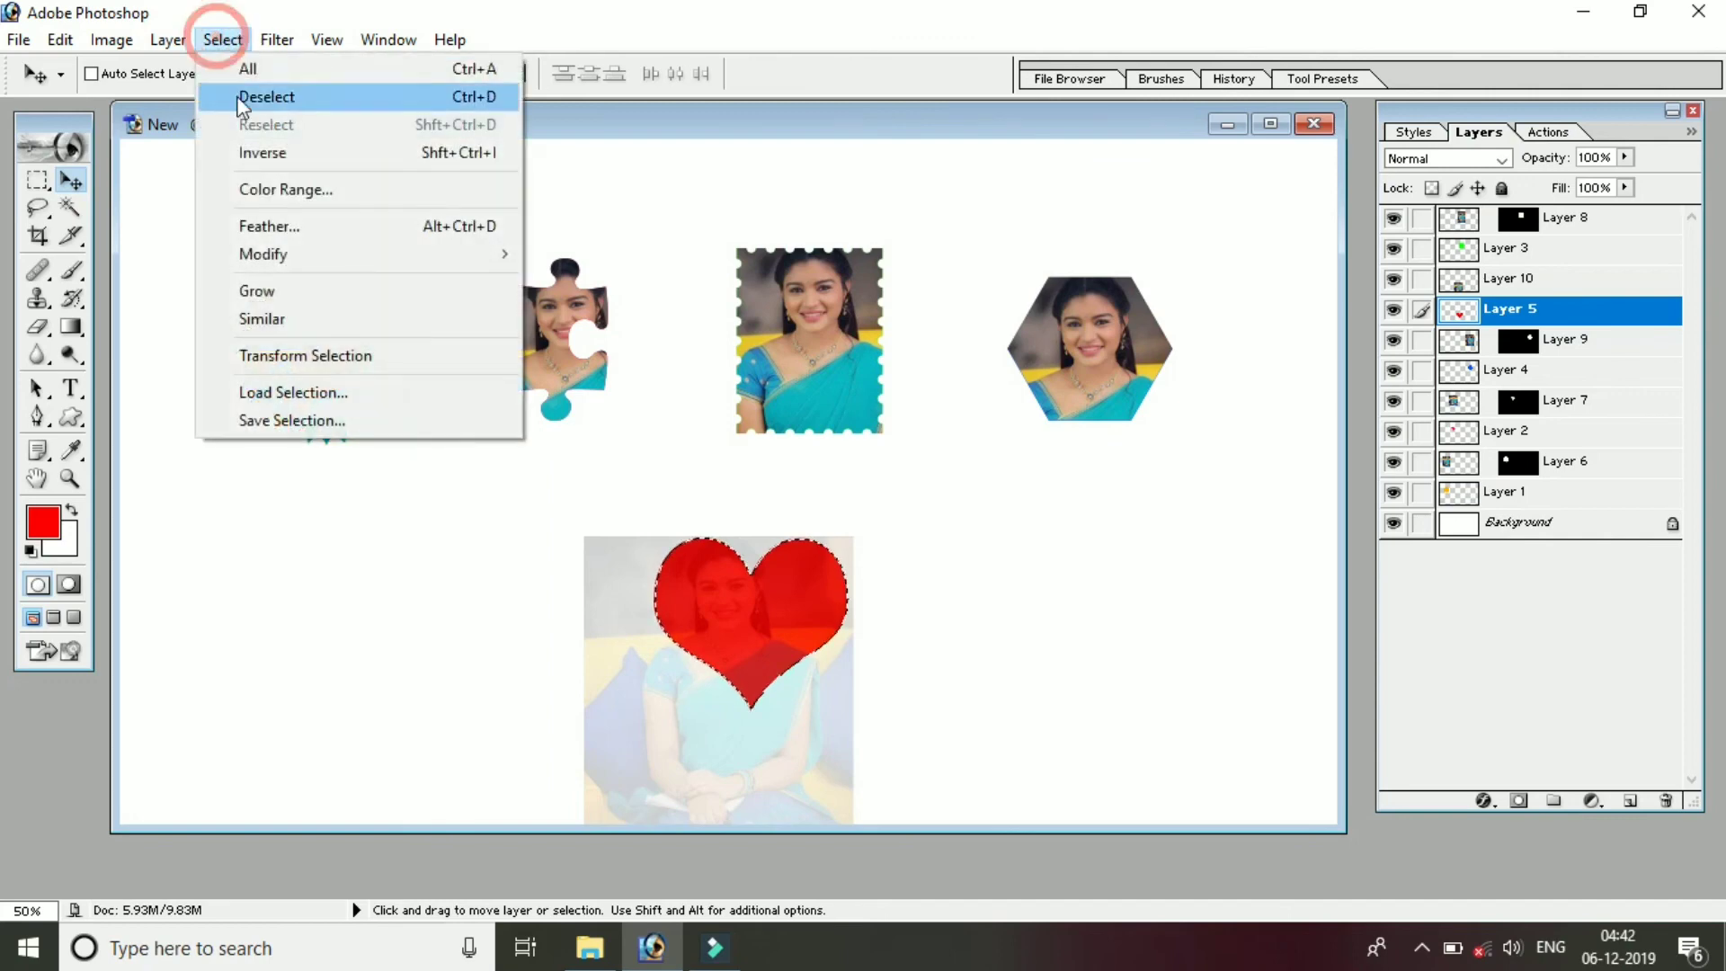
left_click(261, 153)
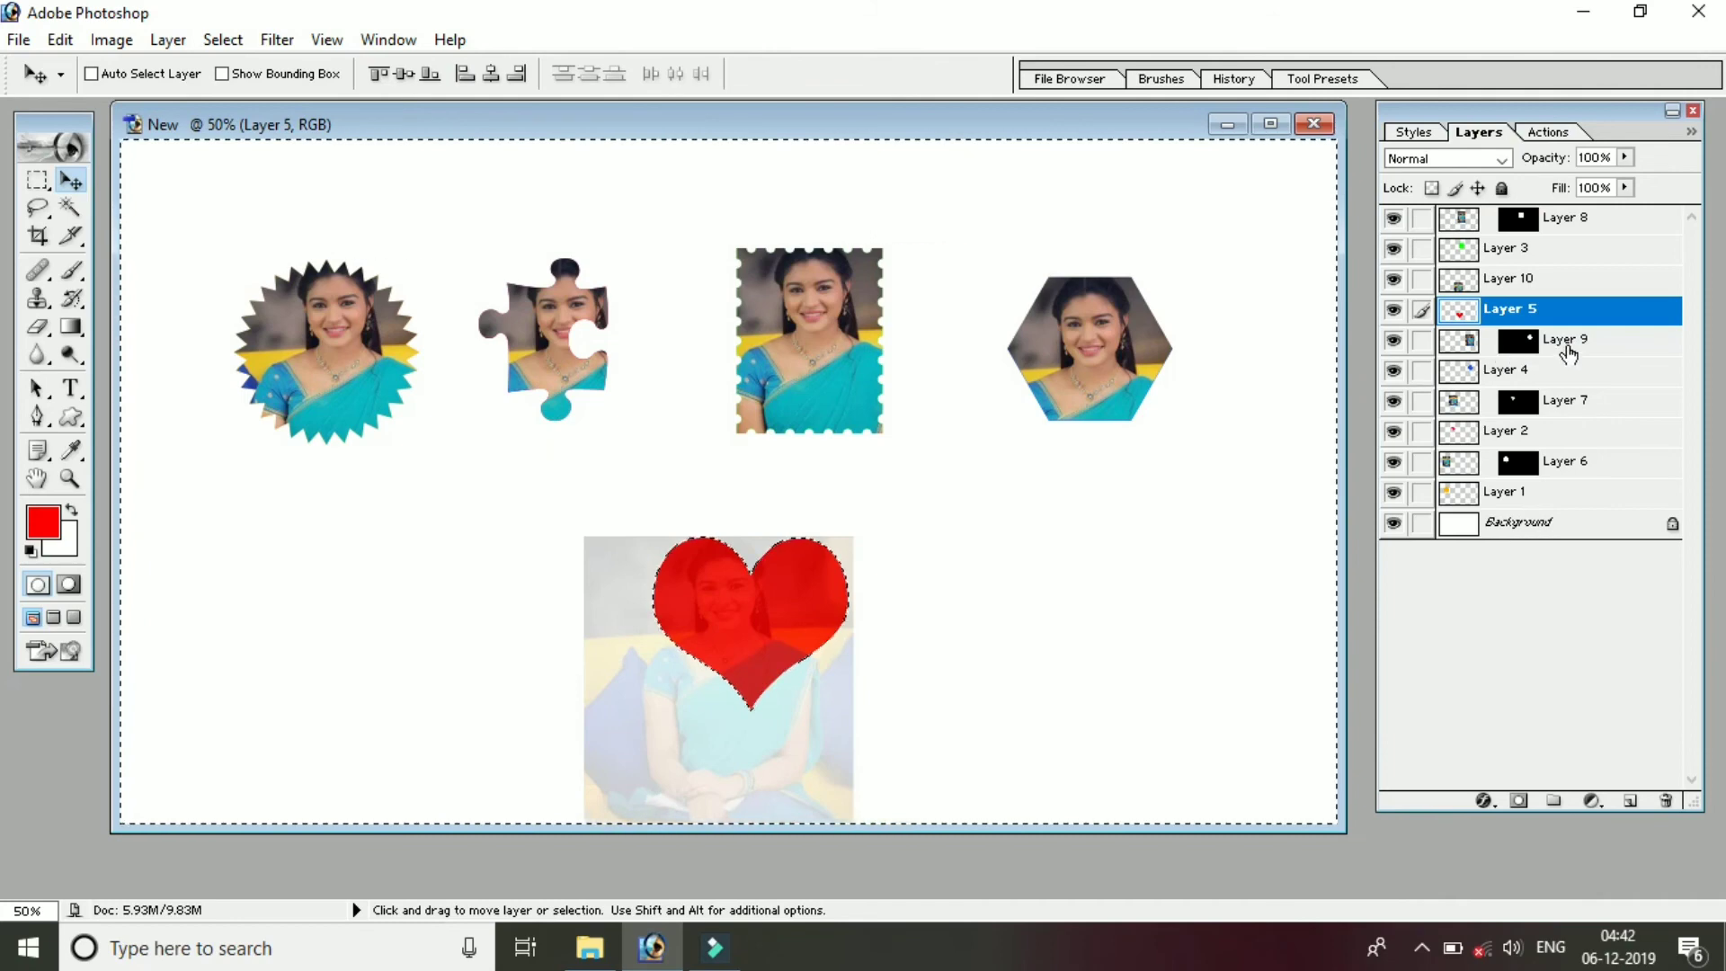
Step: Delete the photo outside the heart on Layer 10, restore 100% opacity, and deselect
left_click(1539, 279)
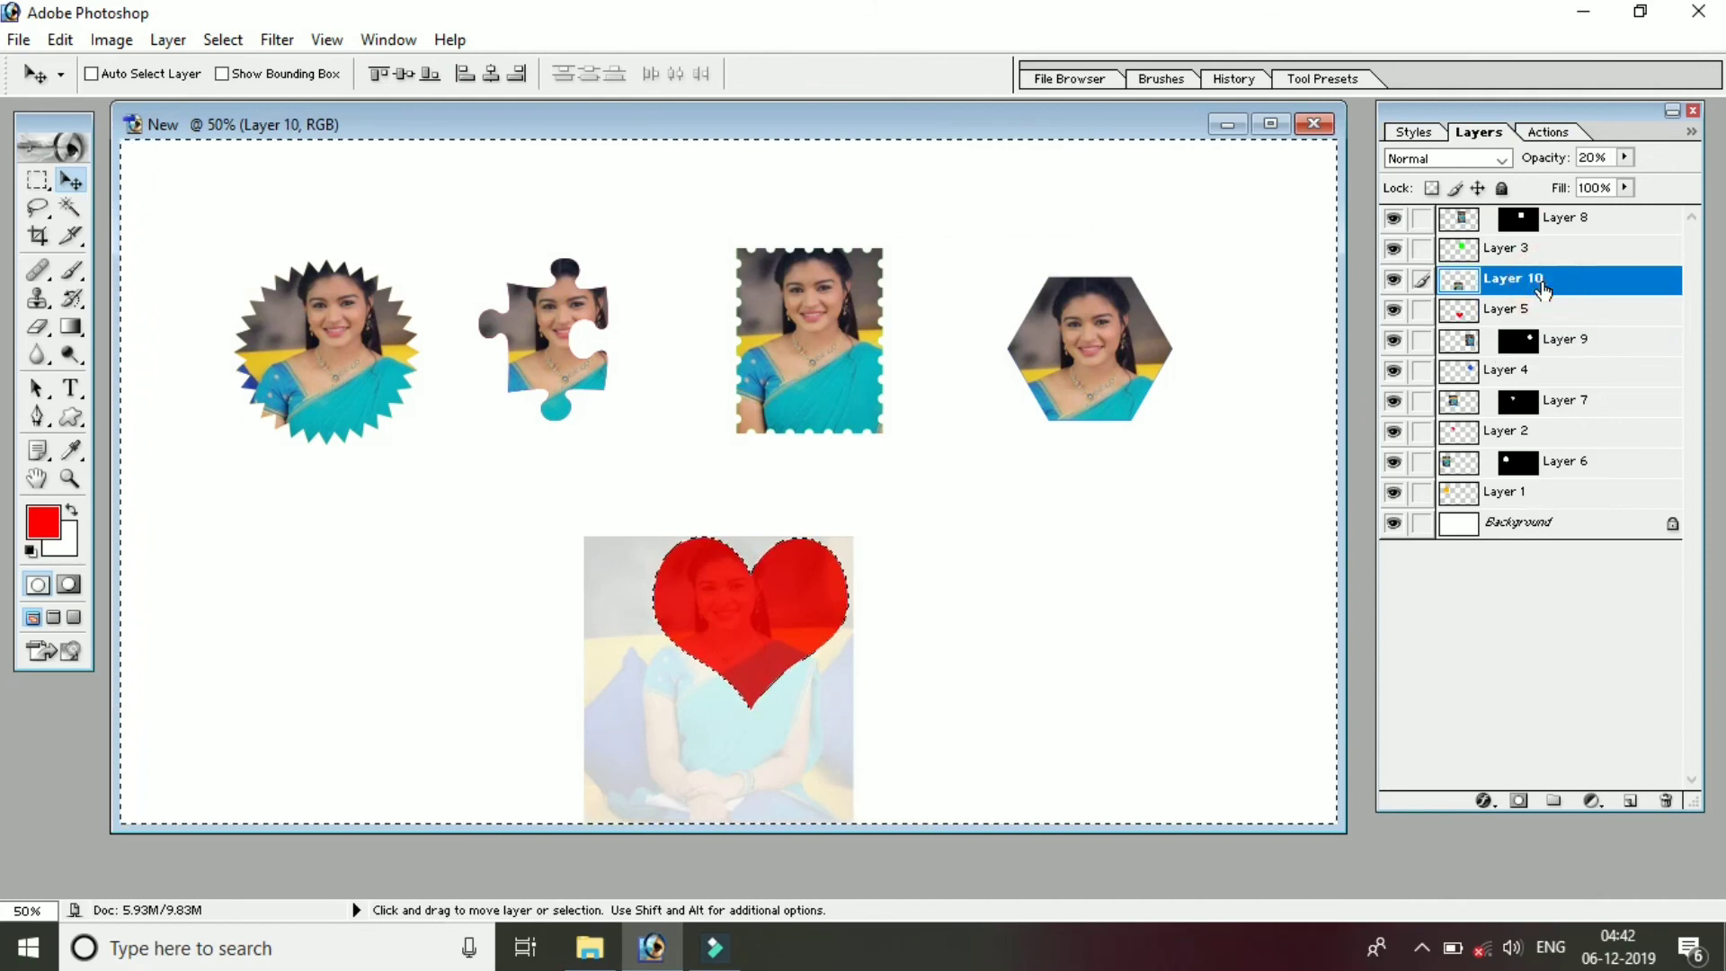
key("Delete")
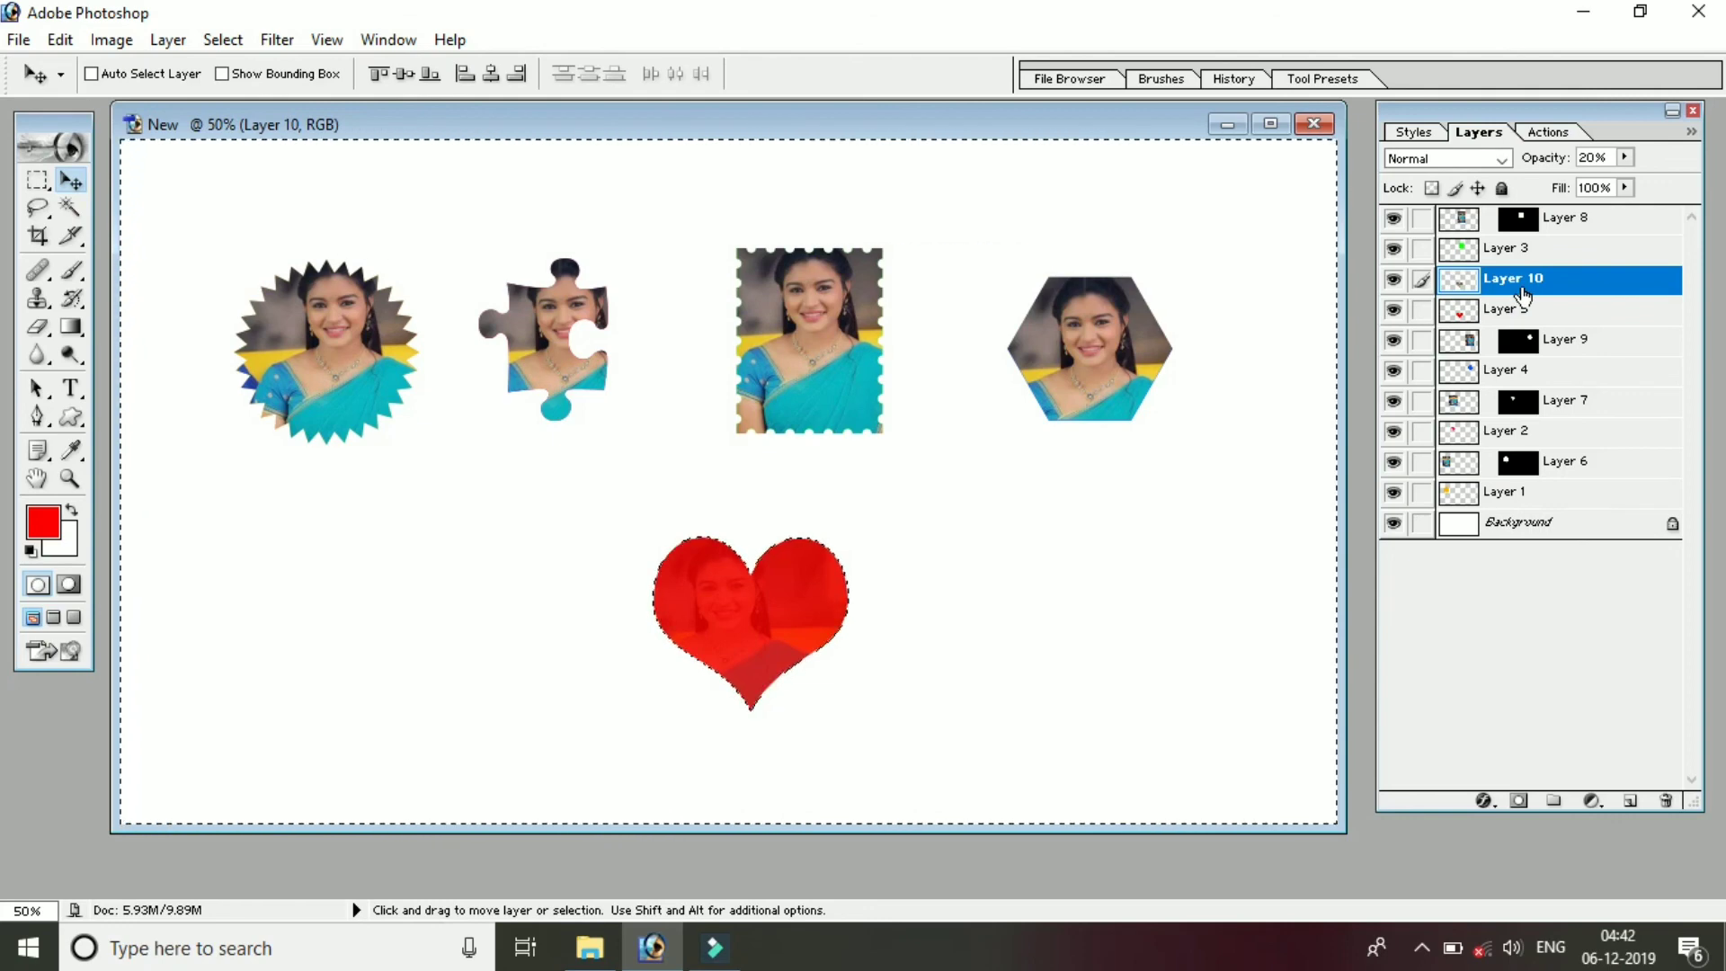
key("0")
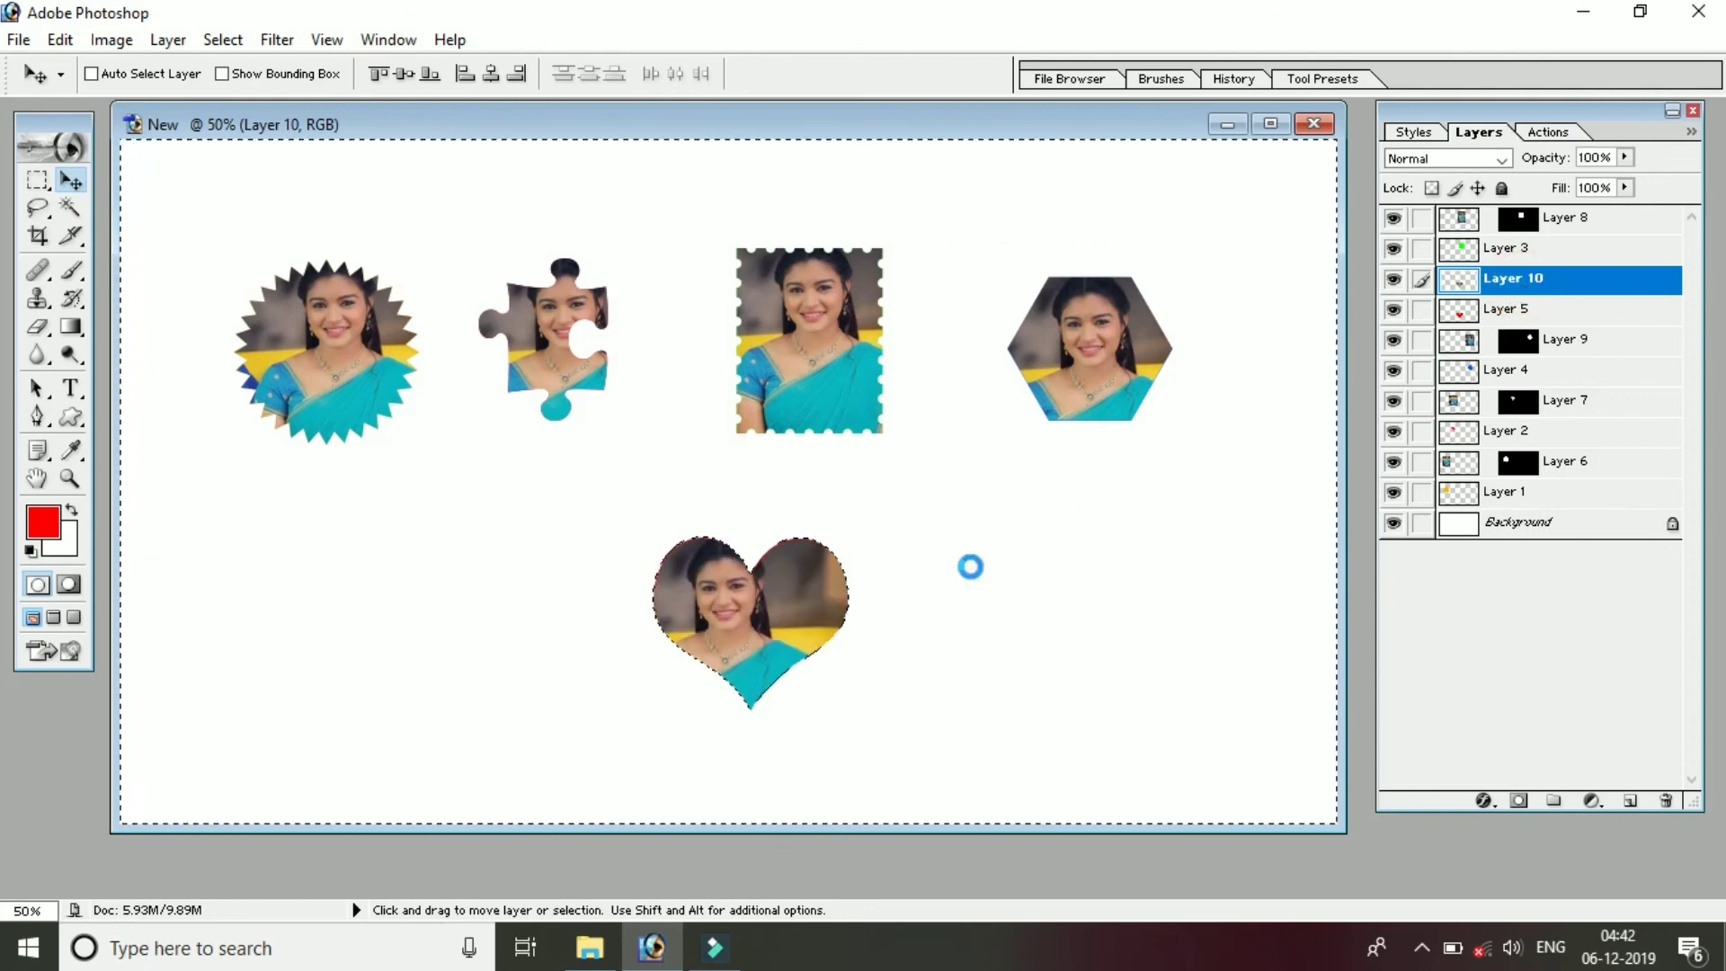
key("l")
left_click(903, 601)
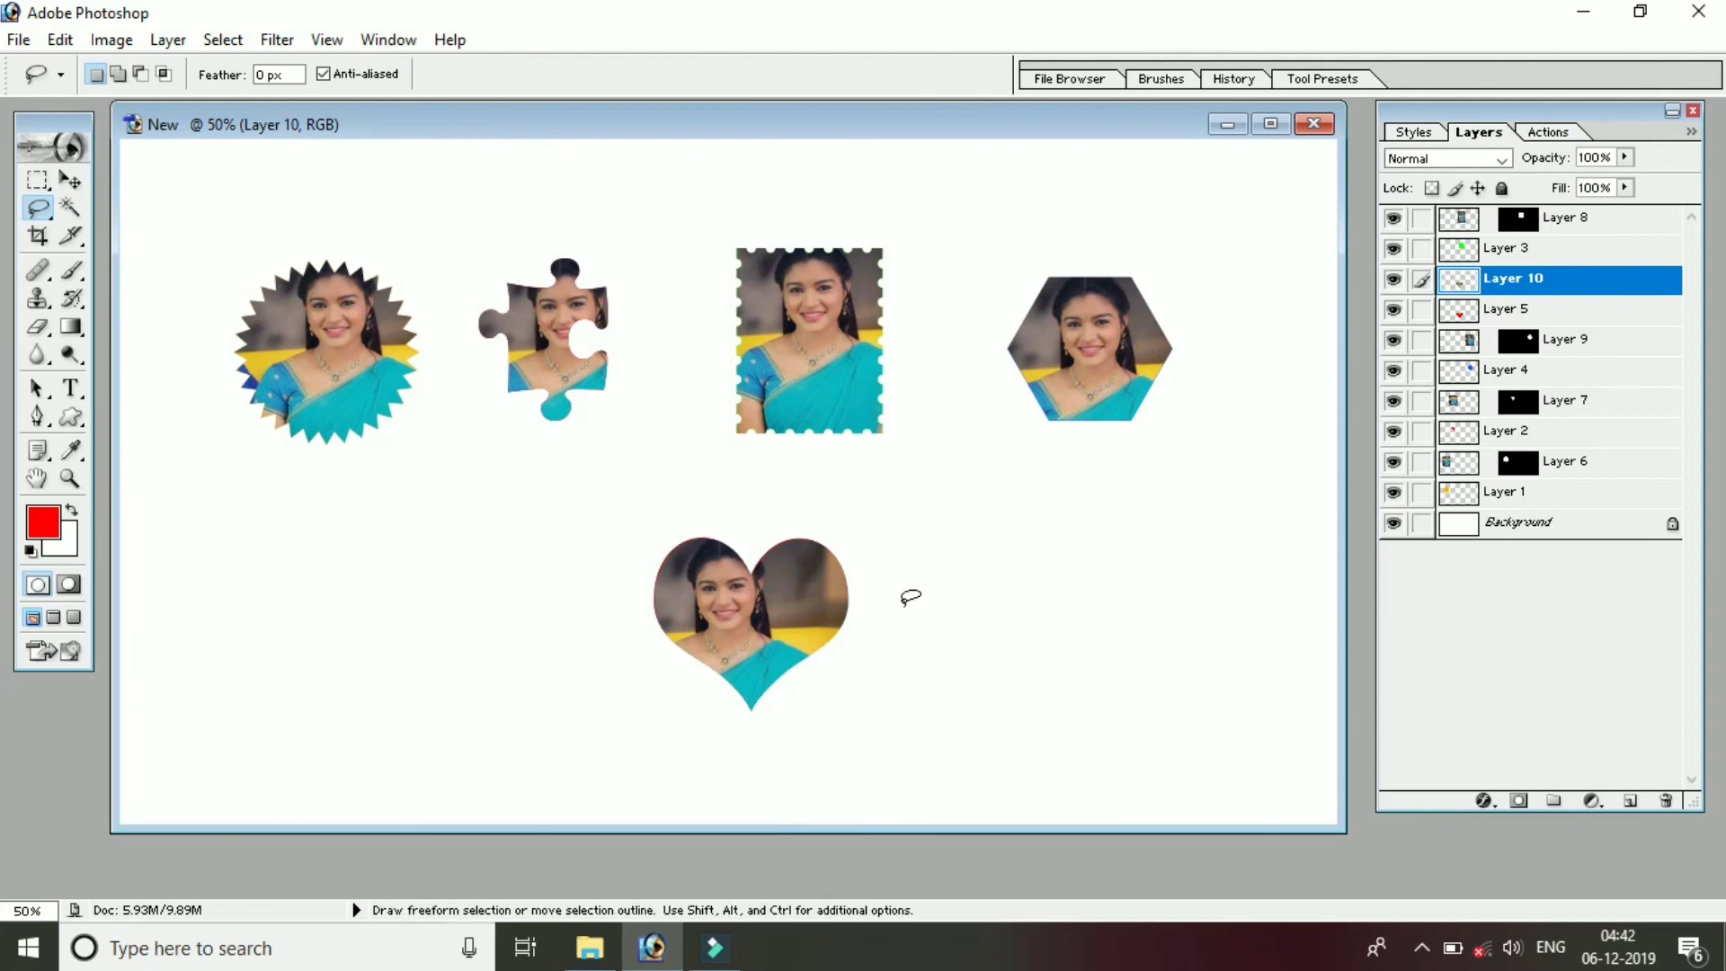
Step: Delete the trimmed heart photo on Layer 10
key("alt+l")
key("d")
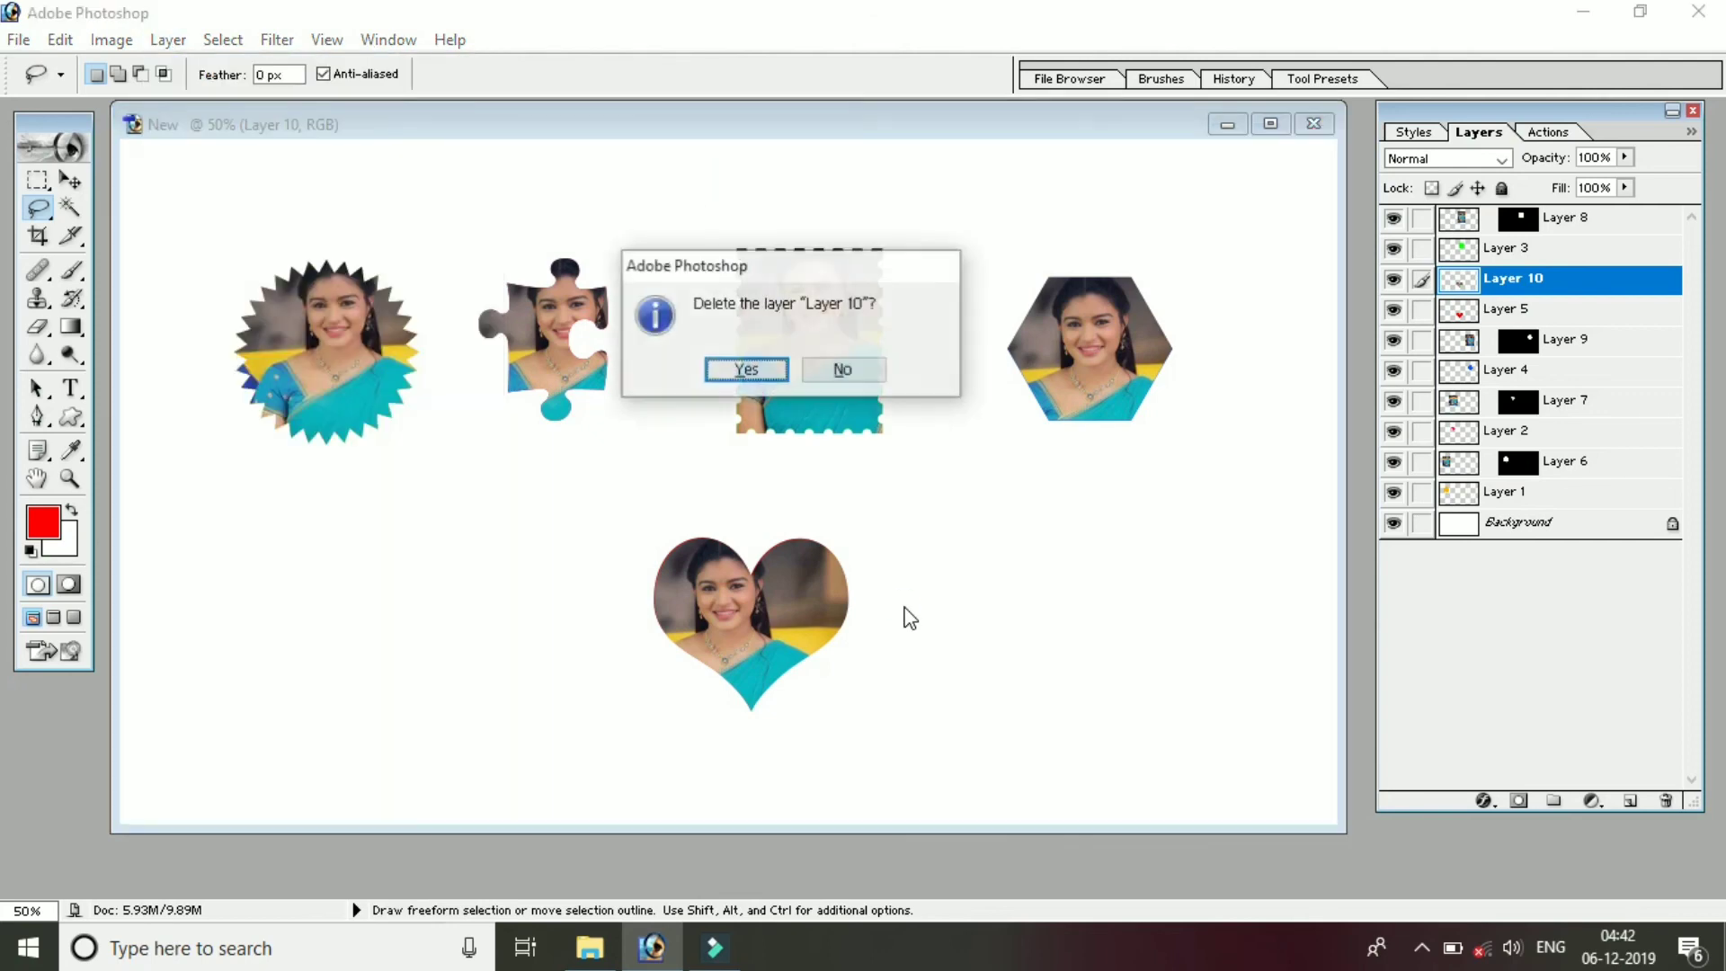
key("Return")
Step: Paste the portrait into a Magic Wand selection of the heart and drag it to show her face
key("w")
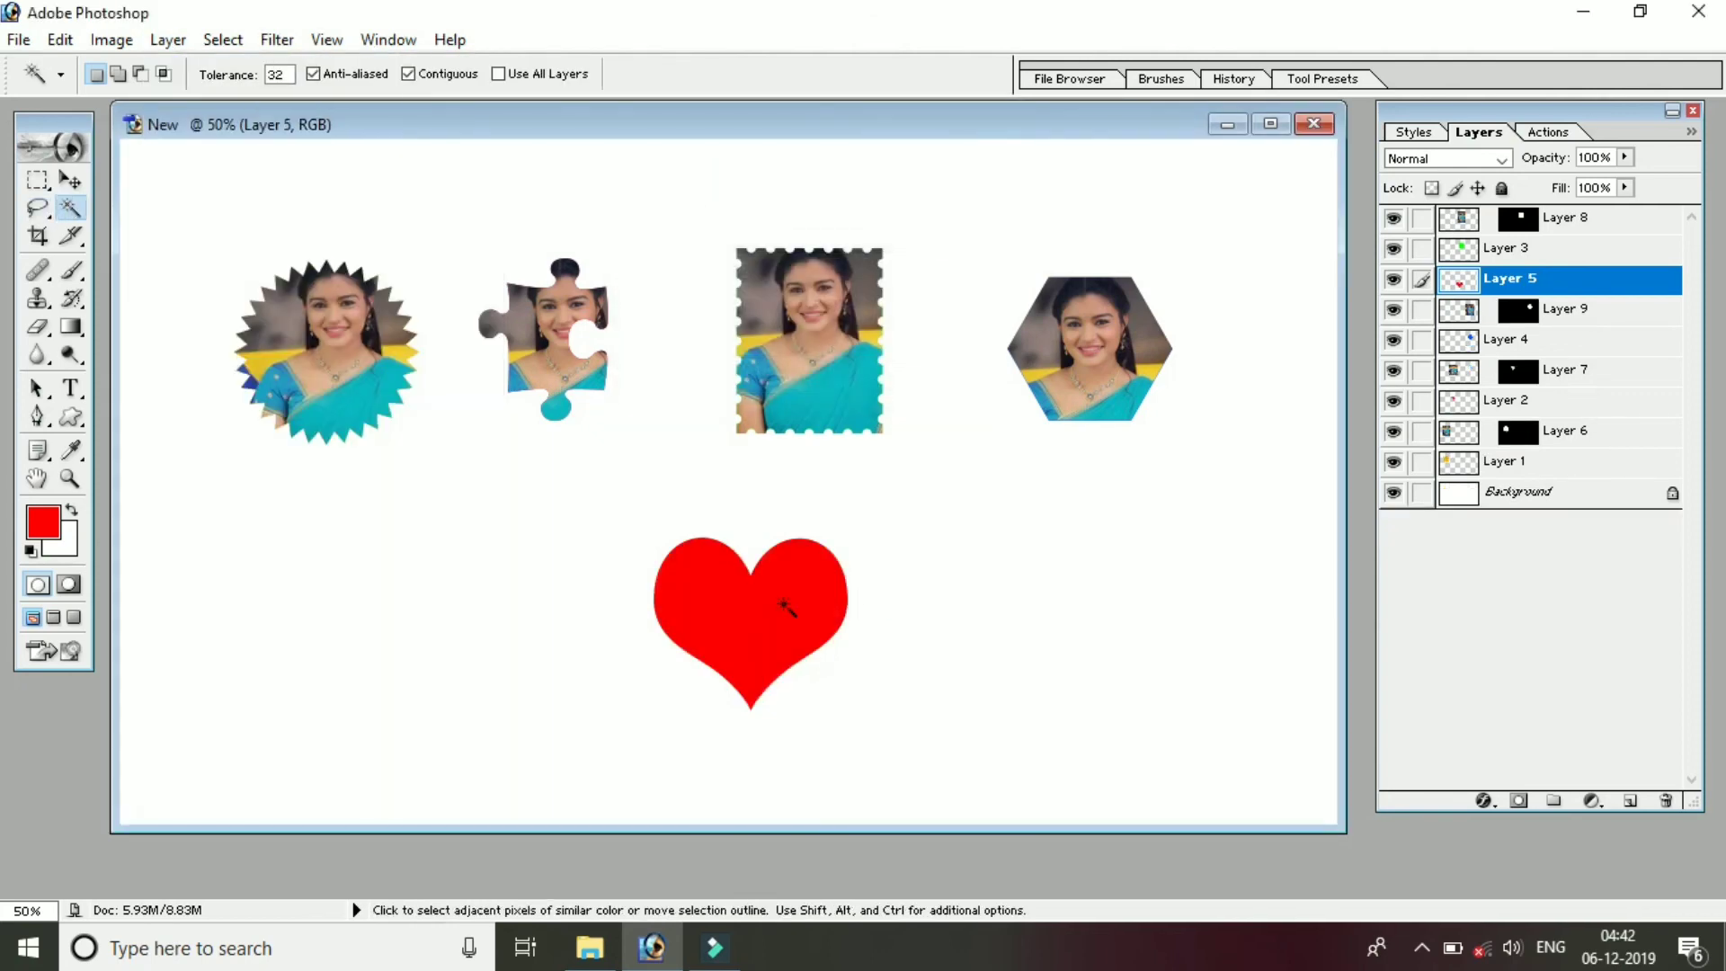
left_click(790, 604)
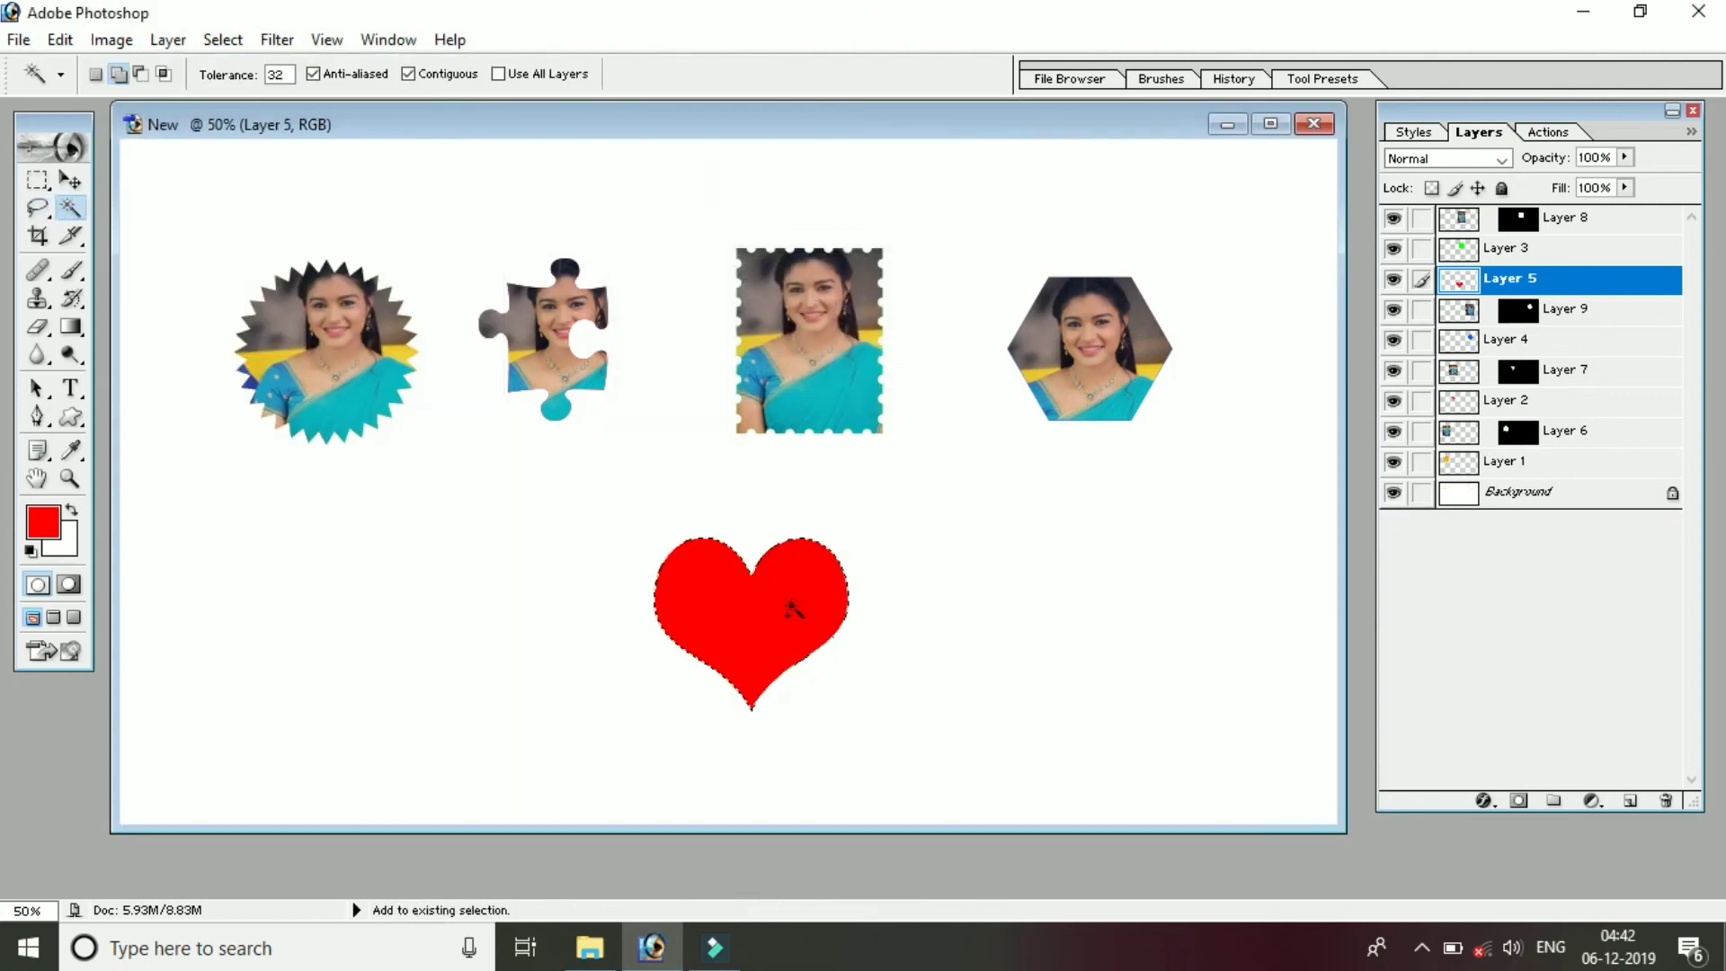
key("ctrl+shift+v")
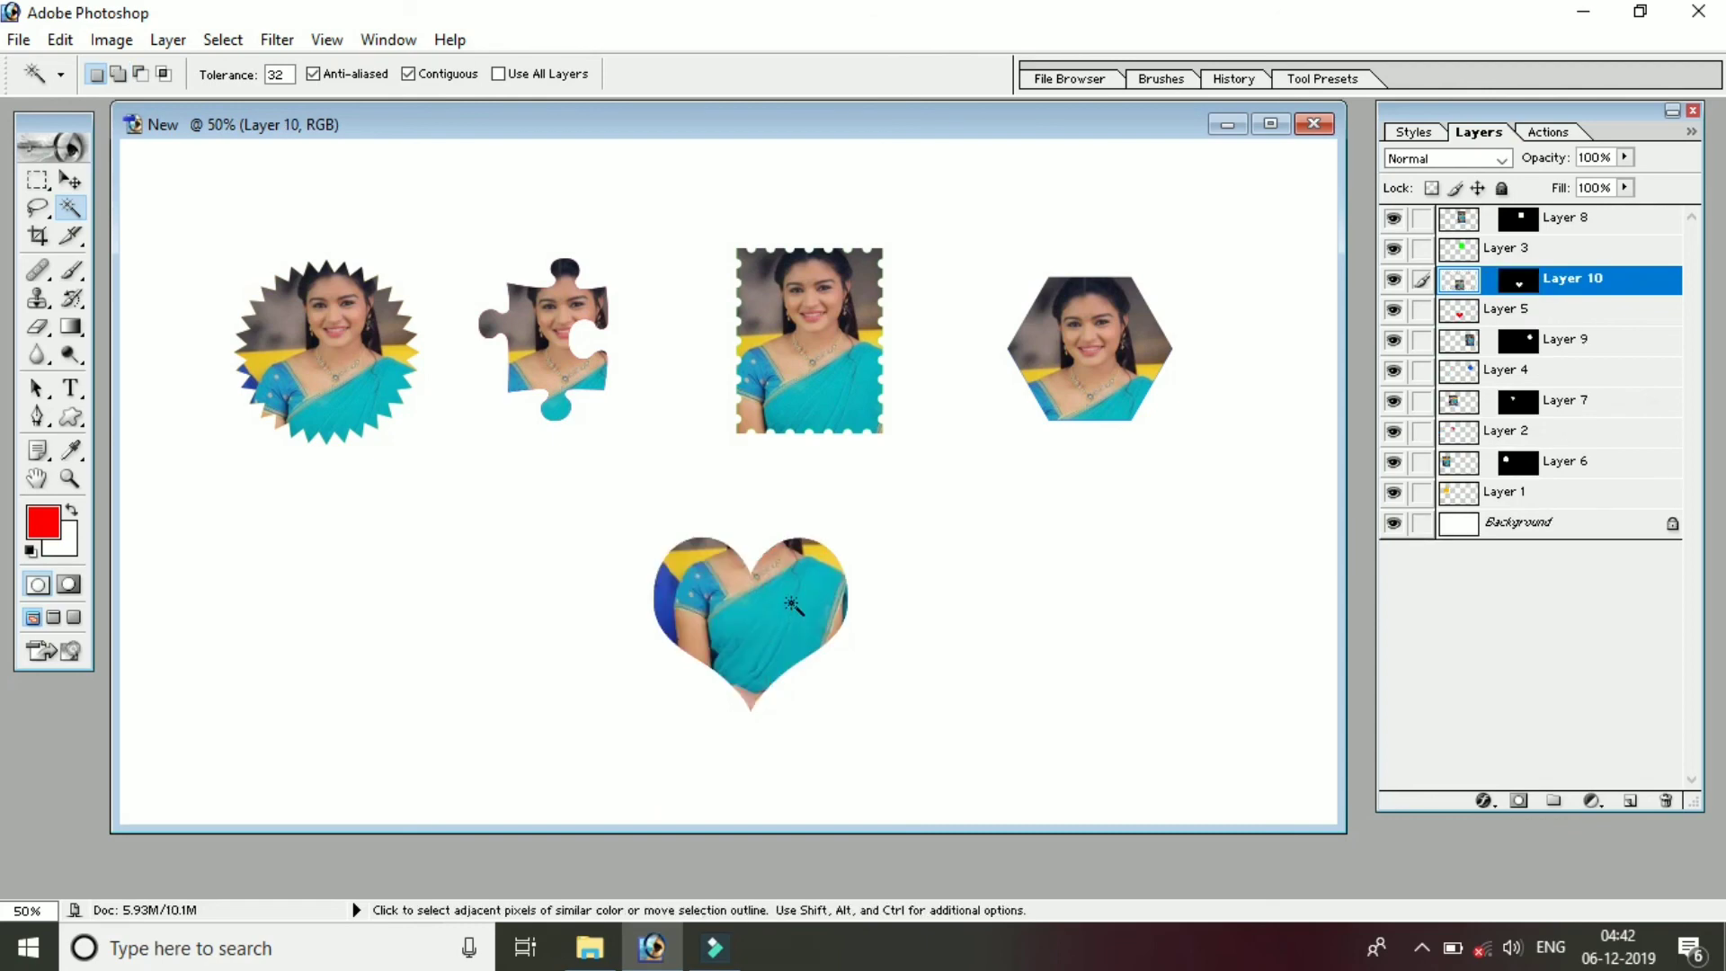
key("v")
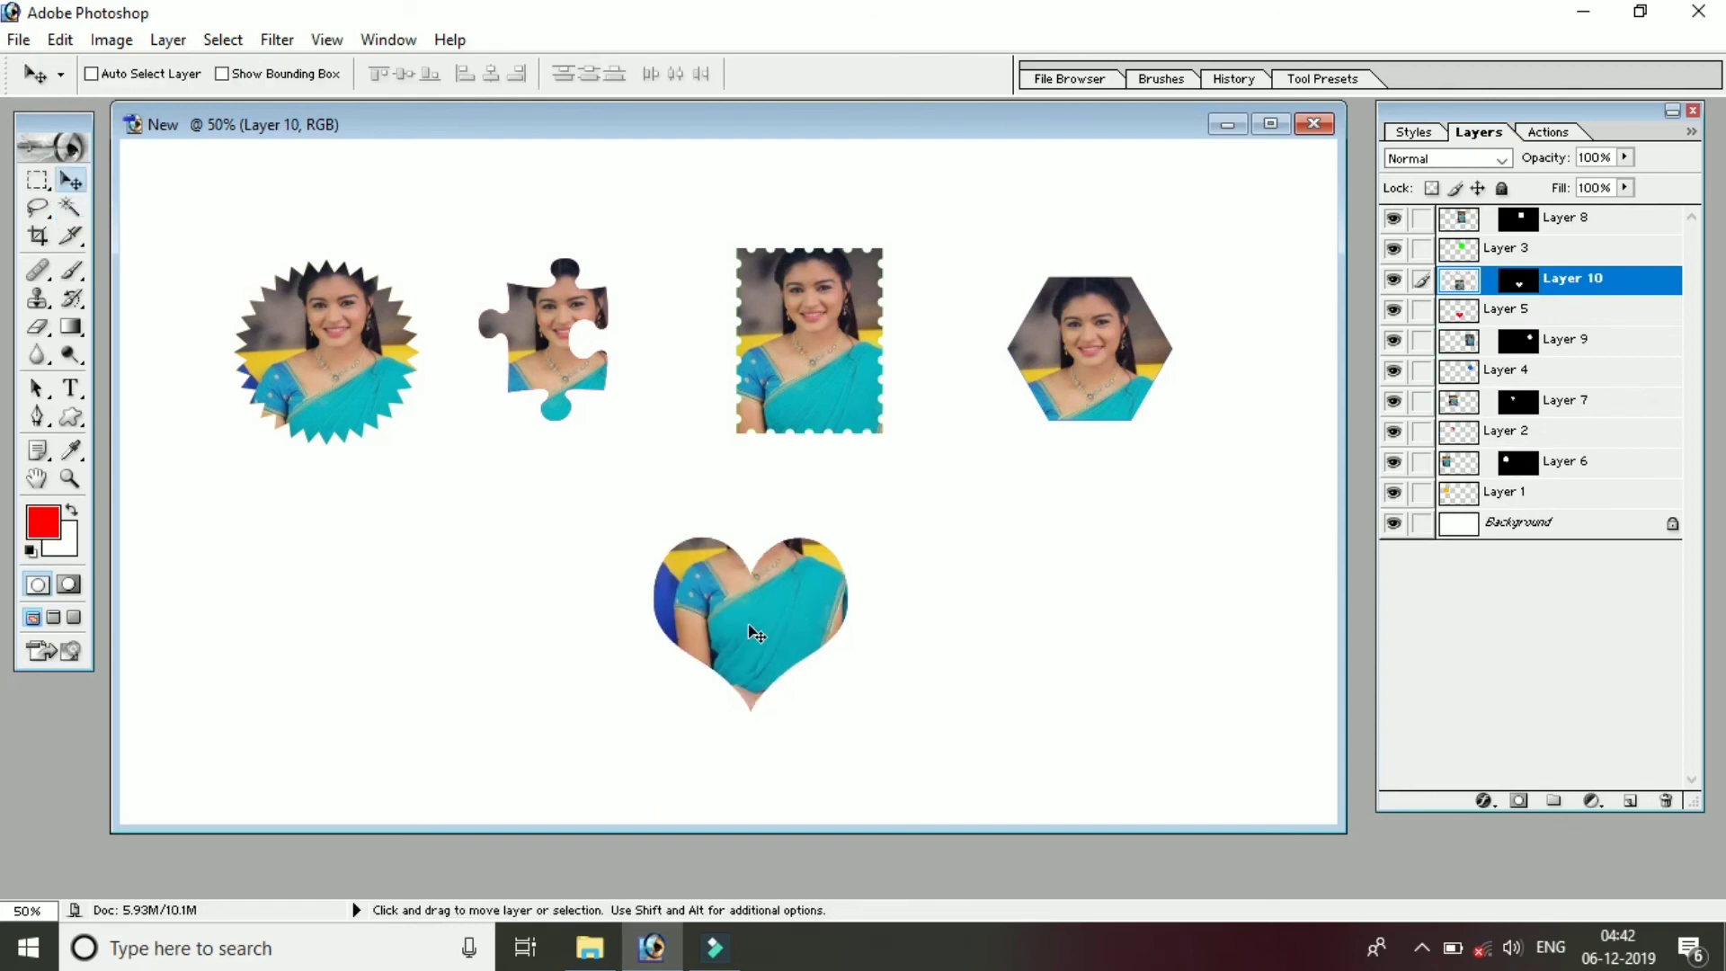
right_click(748, 624)
left_click(809, 644)
mouse_move(758, 633)
left_mouse_down()
mouse_move(708, 678)
mouse_move(724, 710)
left_mouse_up()
left_click(987, 659)
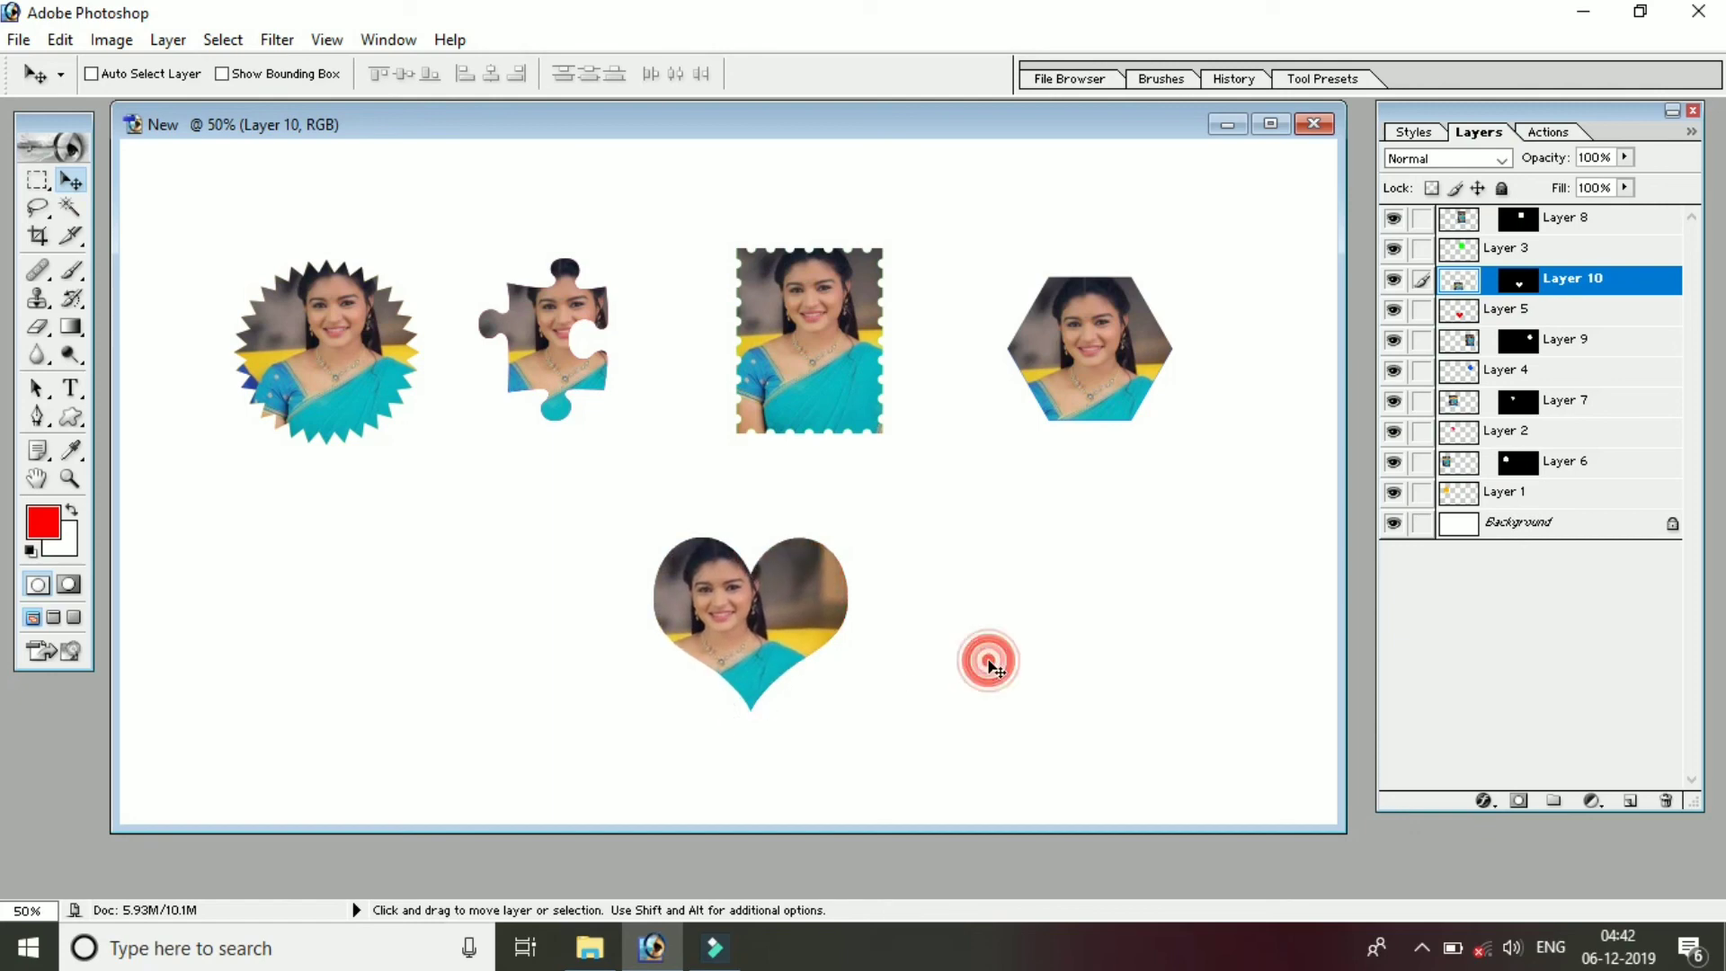
Step: Minimize the document and Photoshop windows, then refresh the Windows desktop
left_click(1227, 126)
left_click(1584, 13)
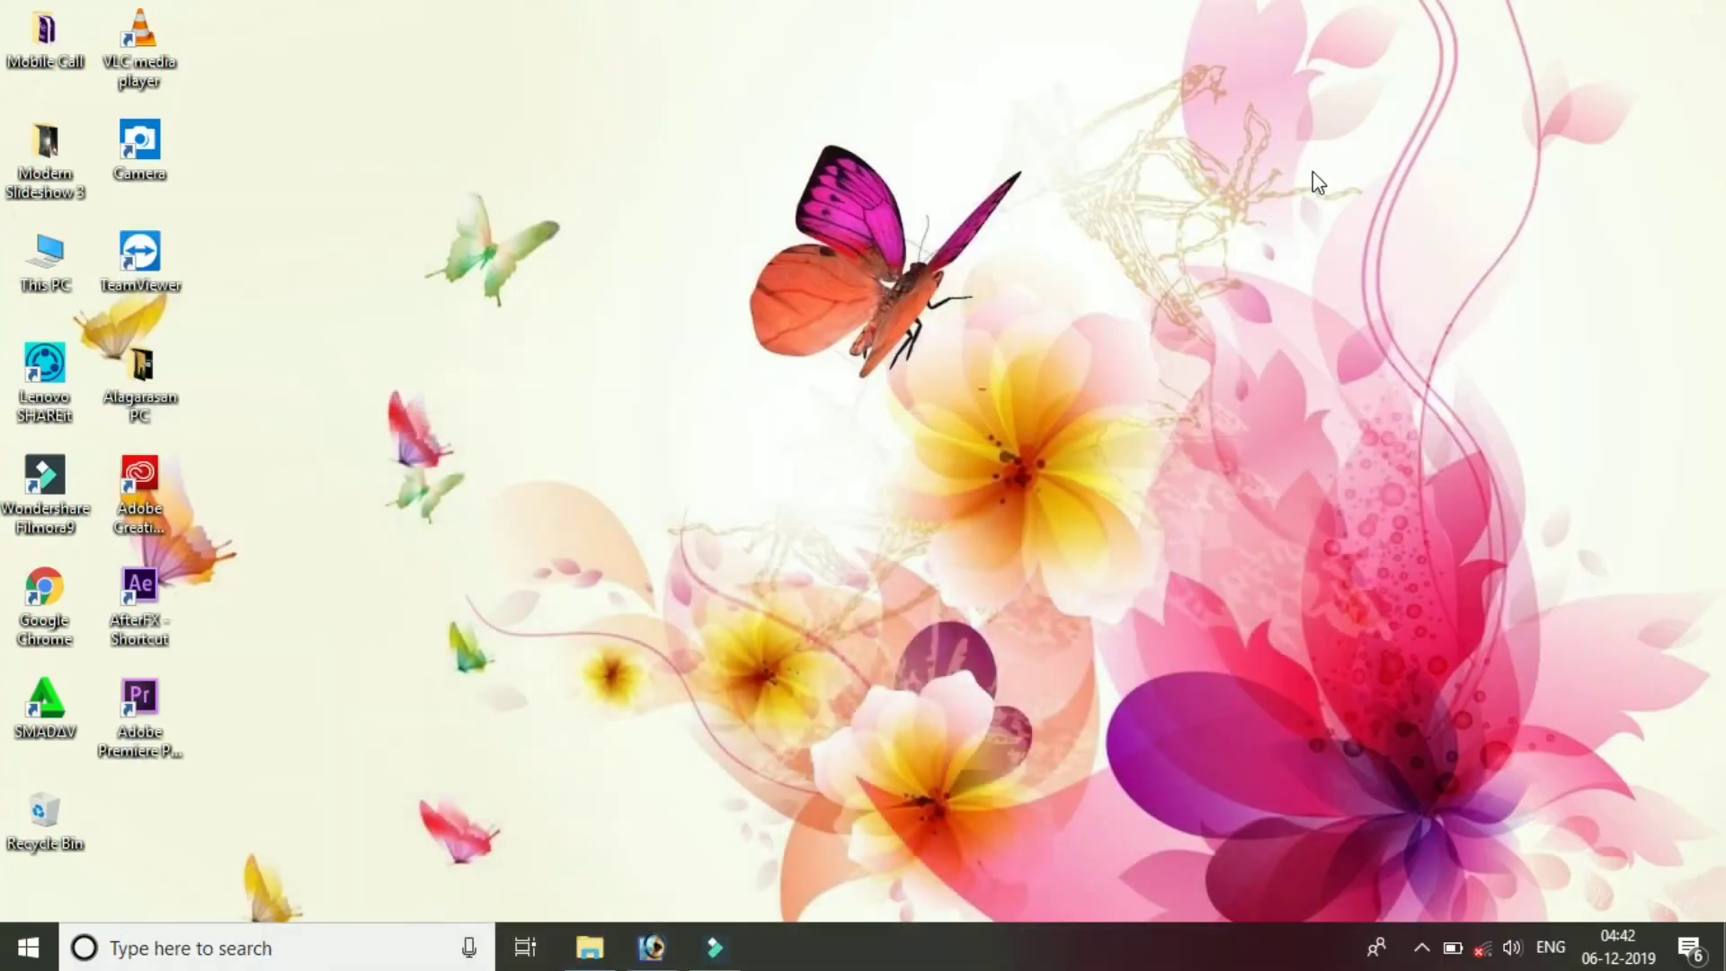
right_click(1312, 171)
left_click(1335, 243)
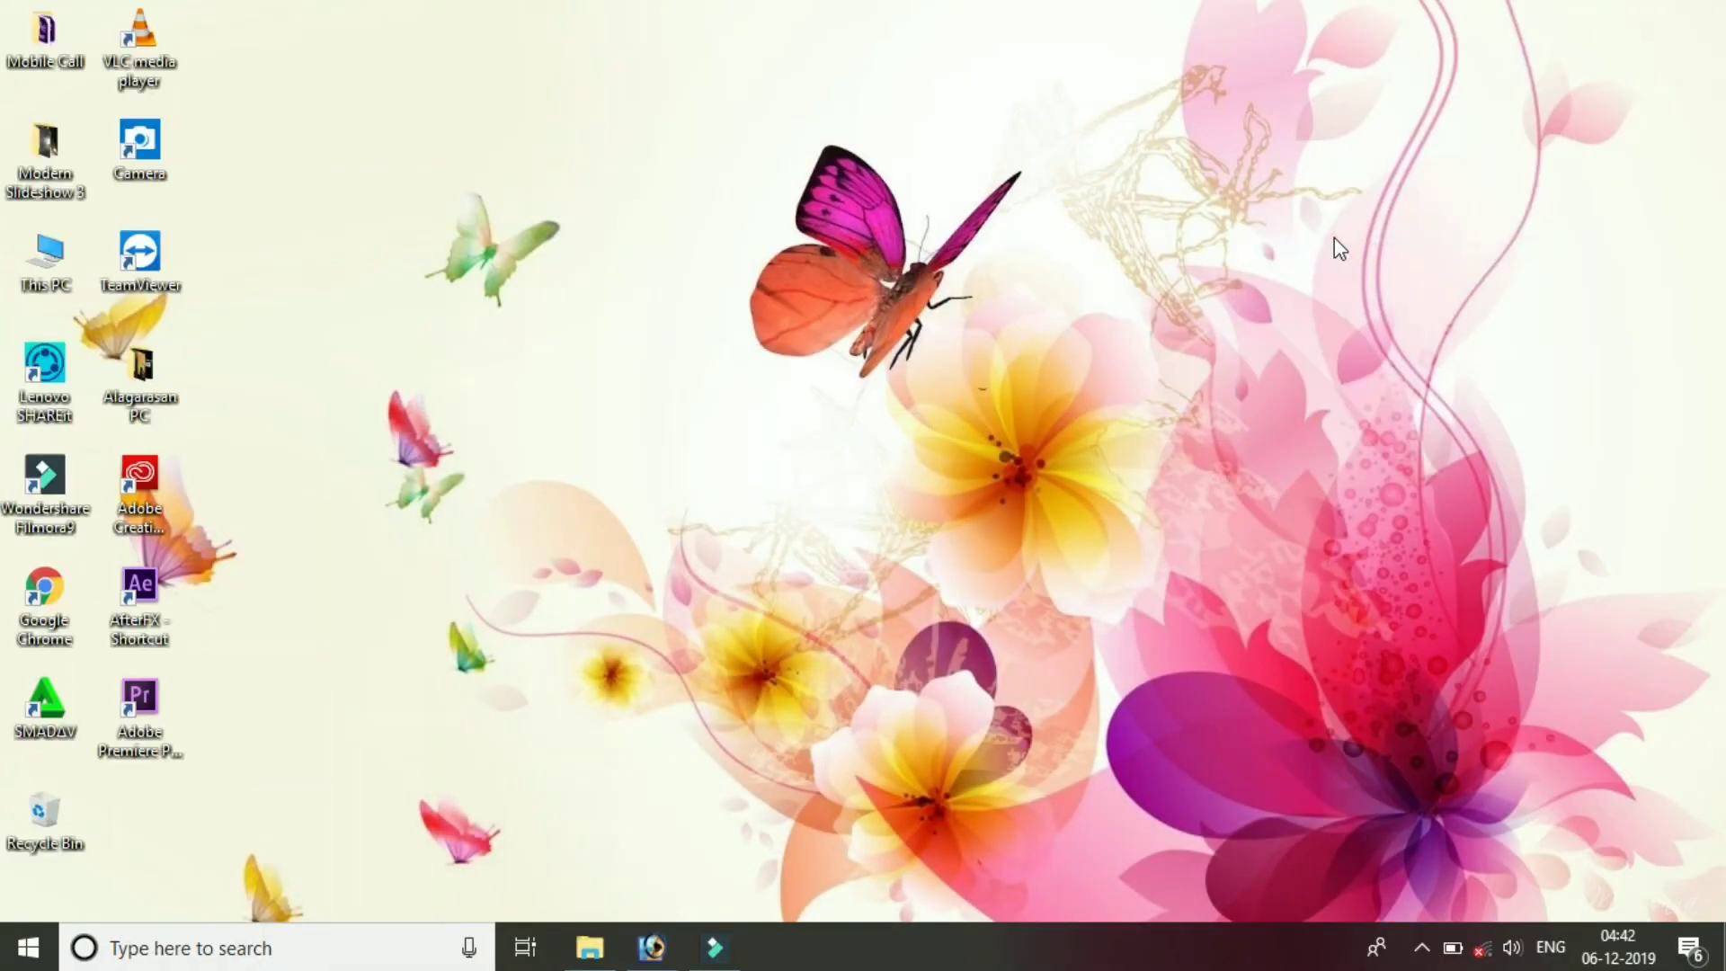